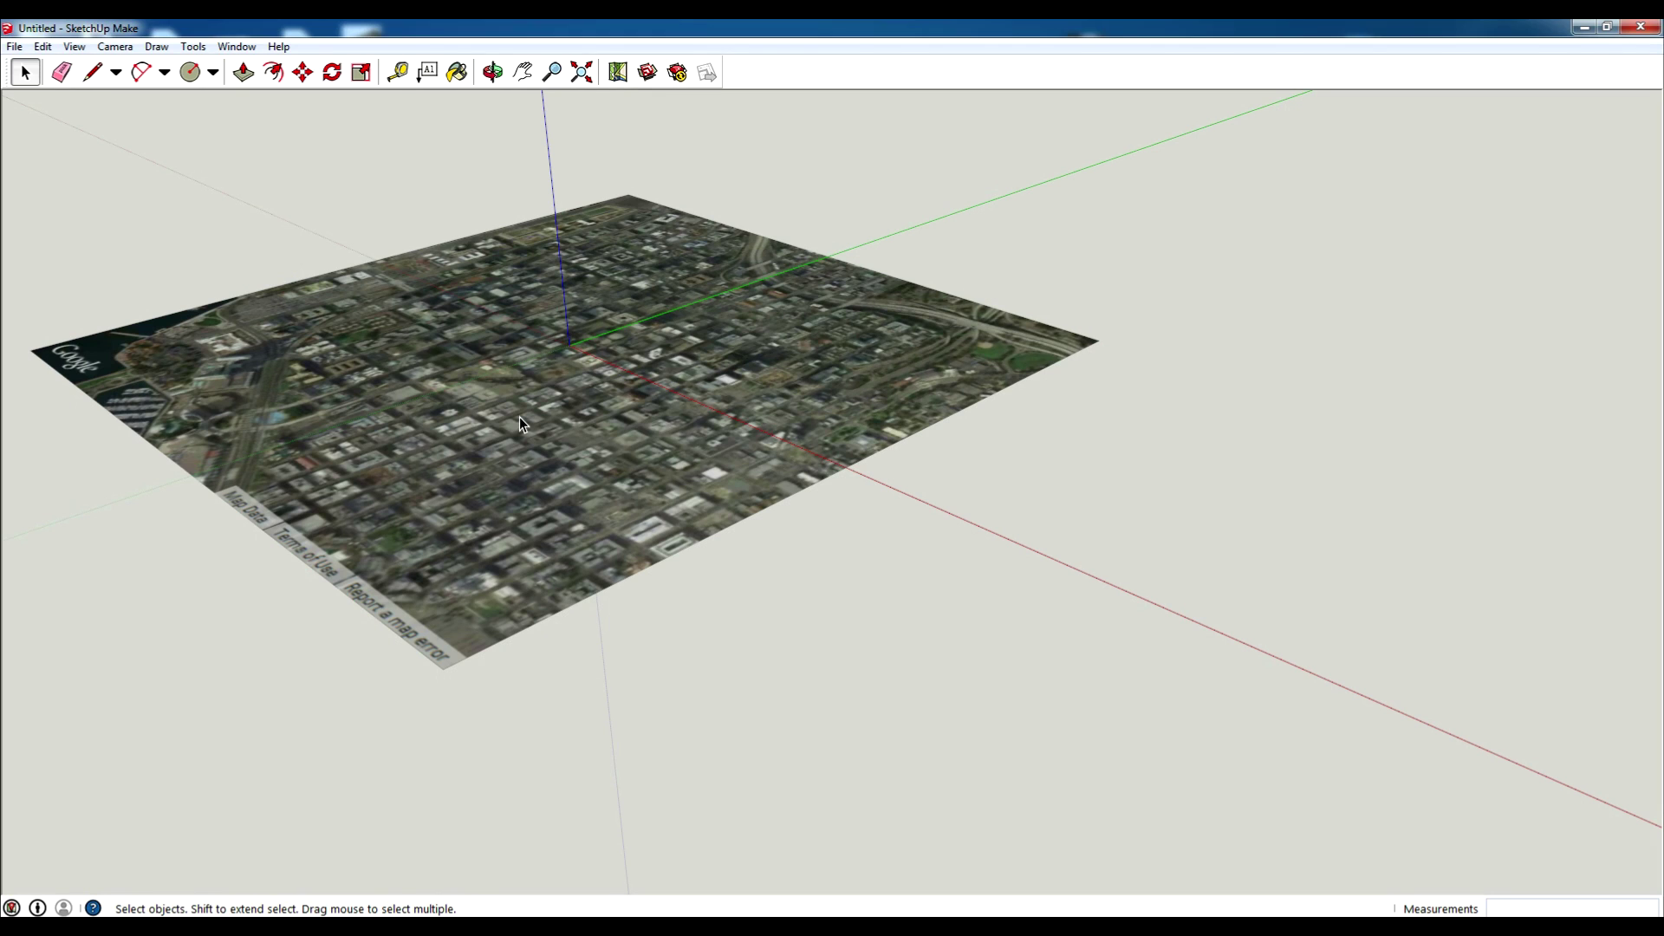
Step: Show the 3D terrain of the imported geo-located map in place of the flat aerial image
left_click(14, 46)
mouse_move(124, 262)
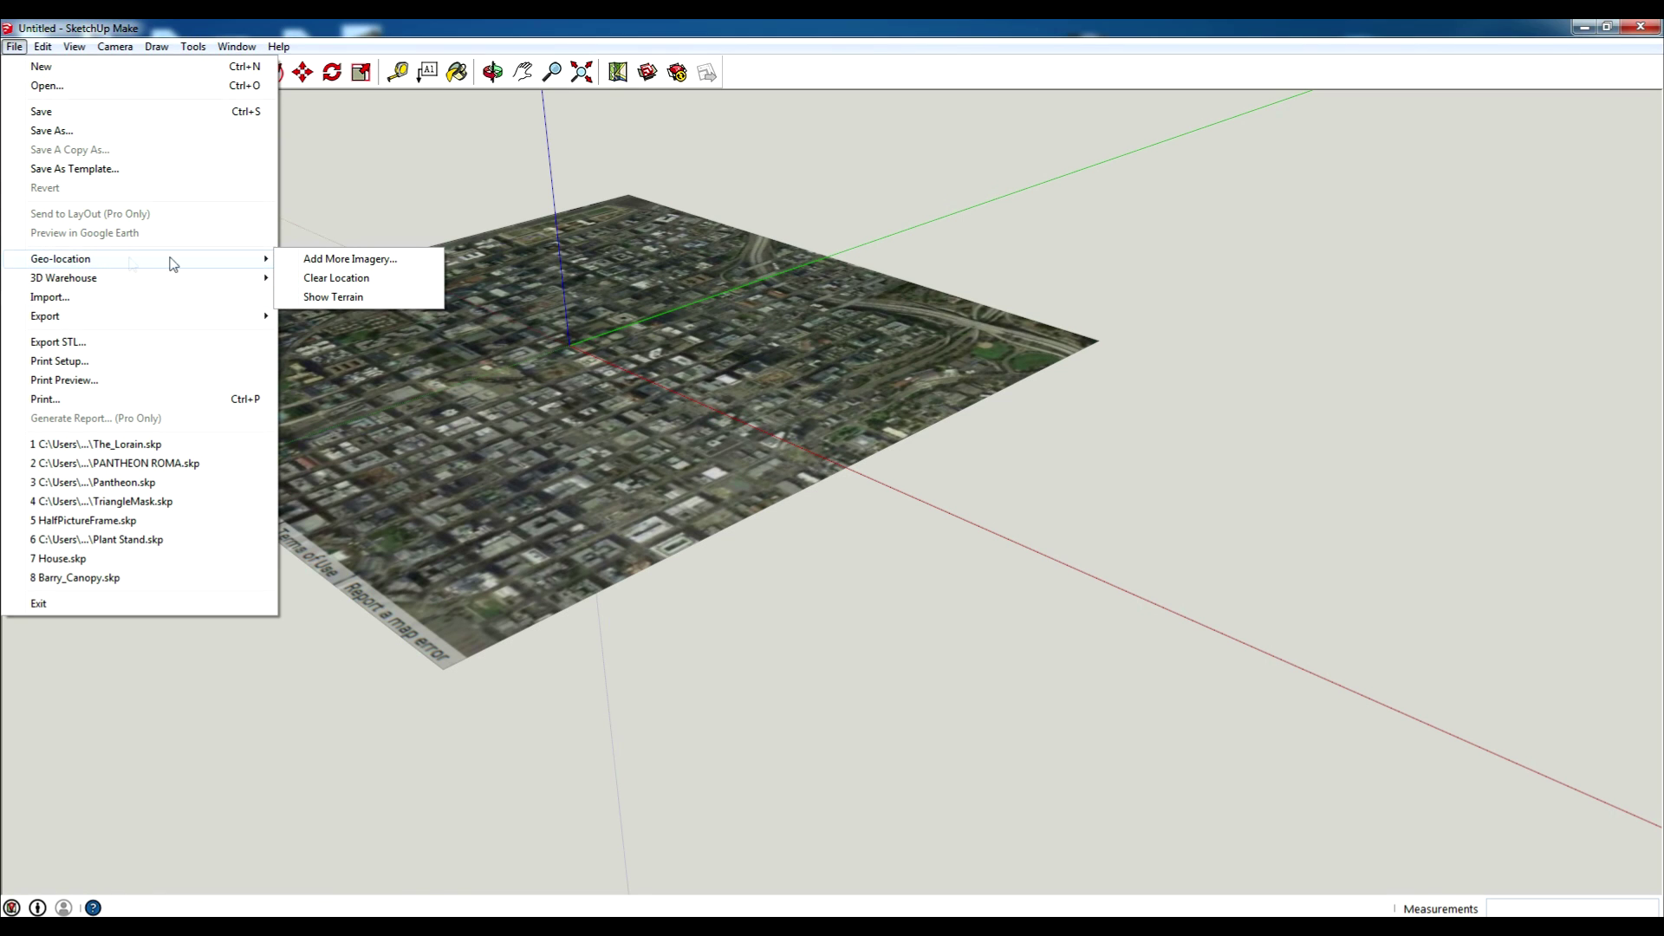
left_click(381, 302)
middle_click_drag(957, 515, 586, 442)
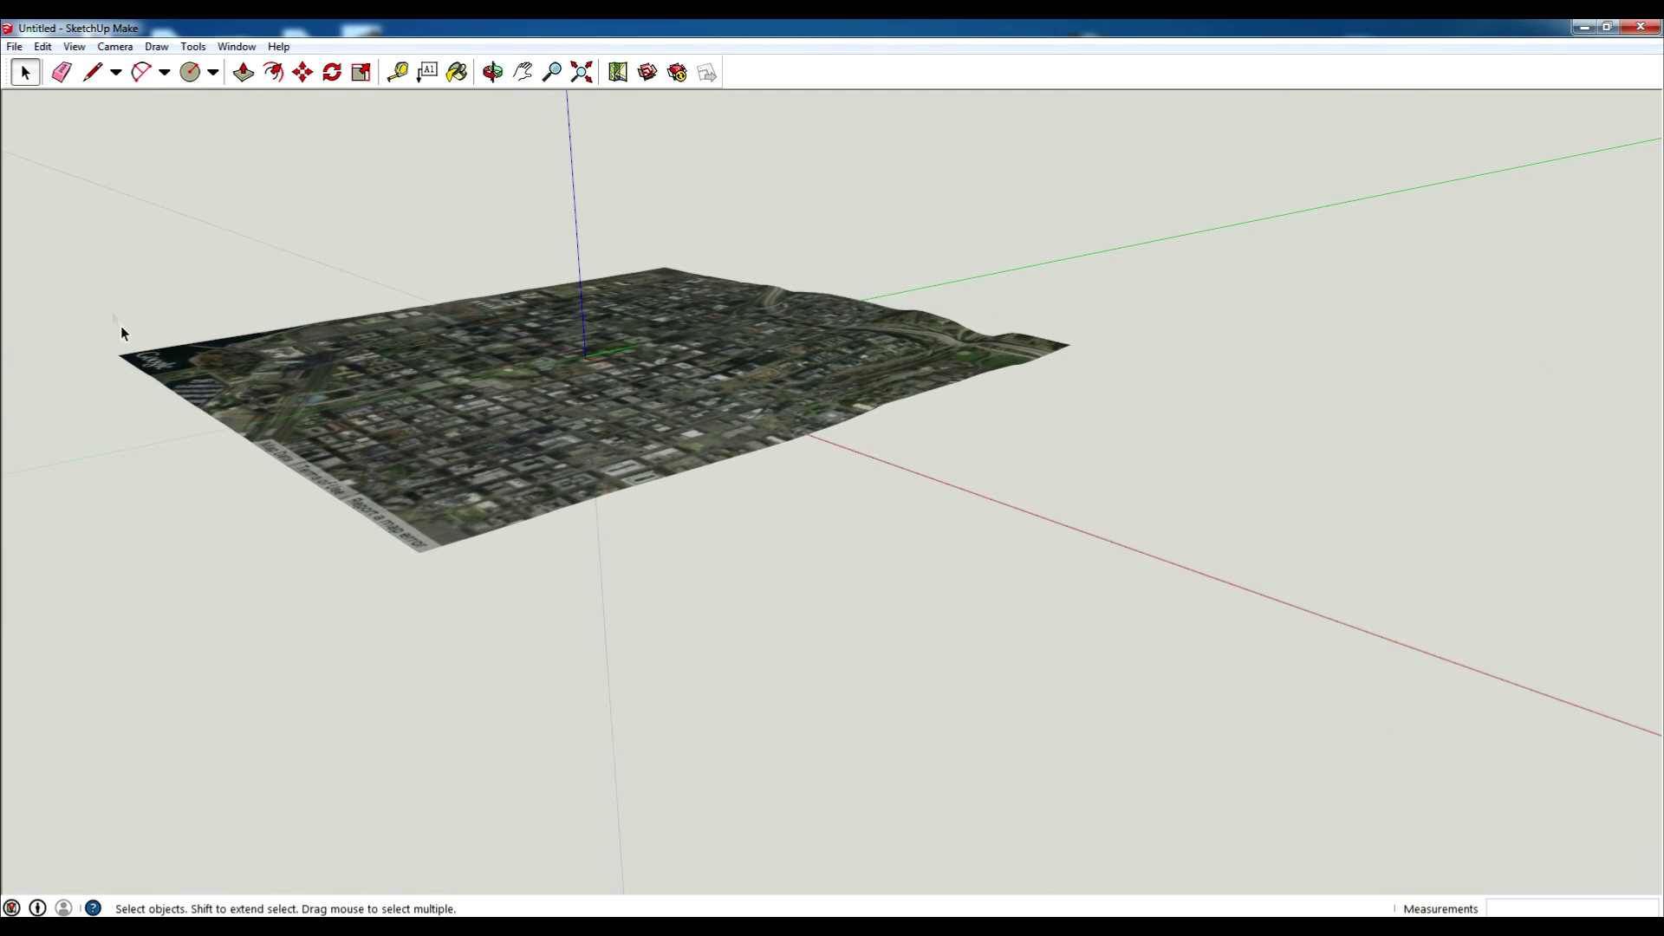
middle_click_drag(121, 325, 171, 351, "shift")
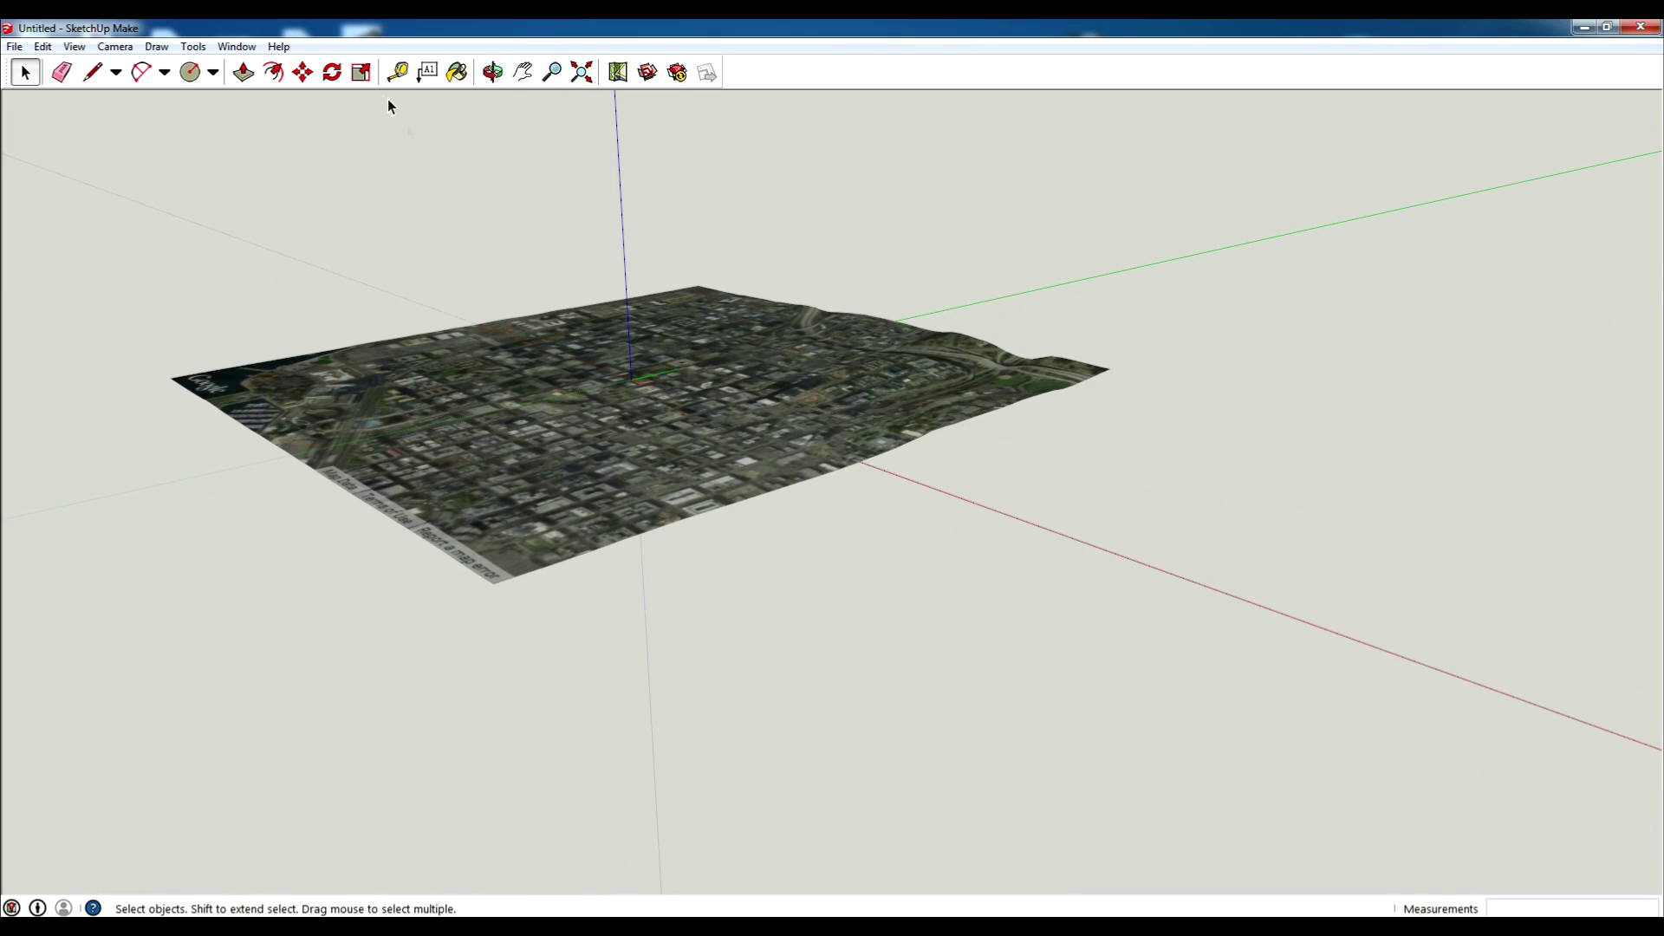
Step: Draw a flat rectangle about 15338' by 7264' across the terrain area
key("e")
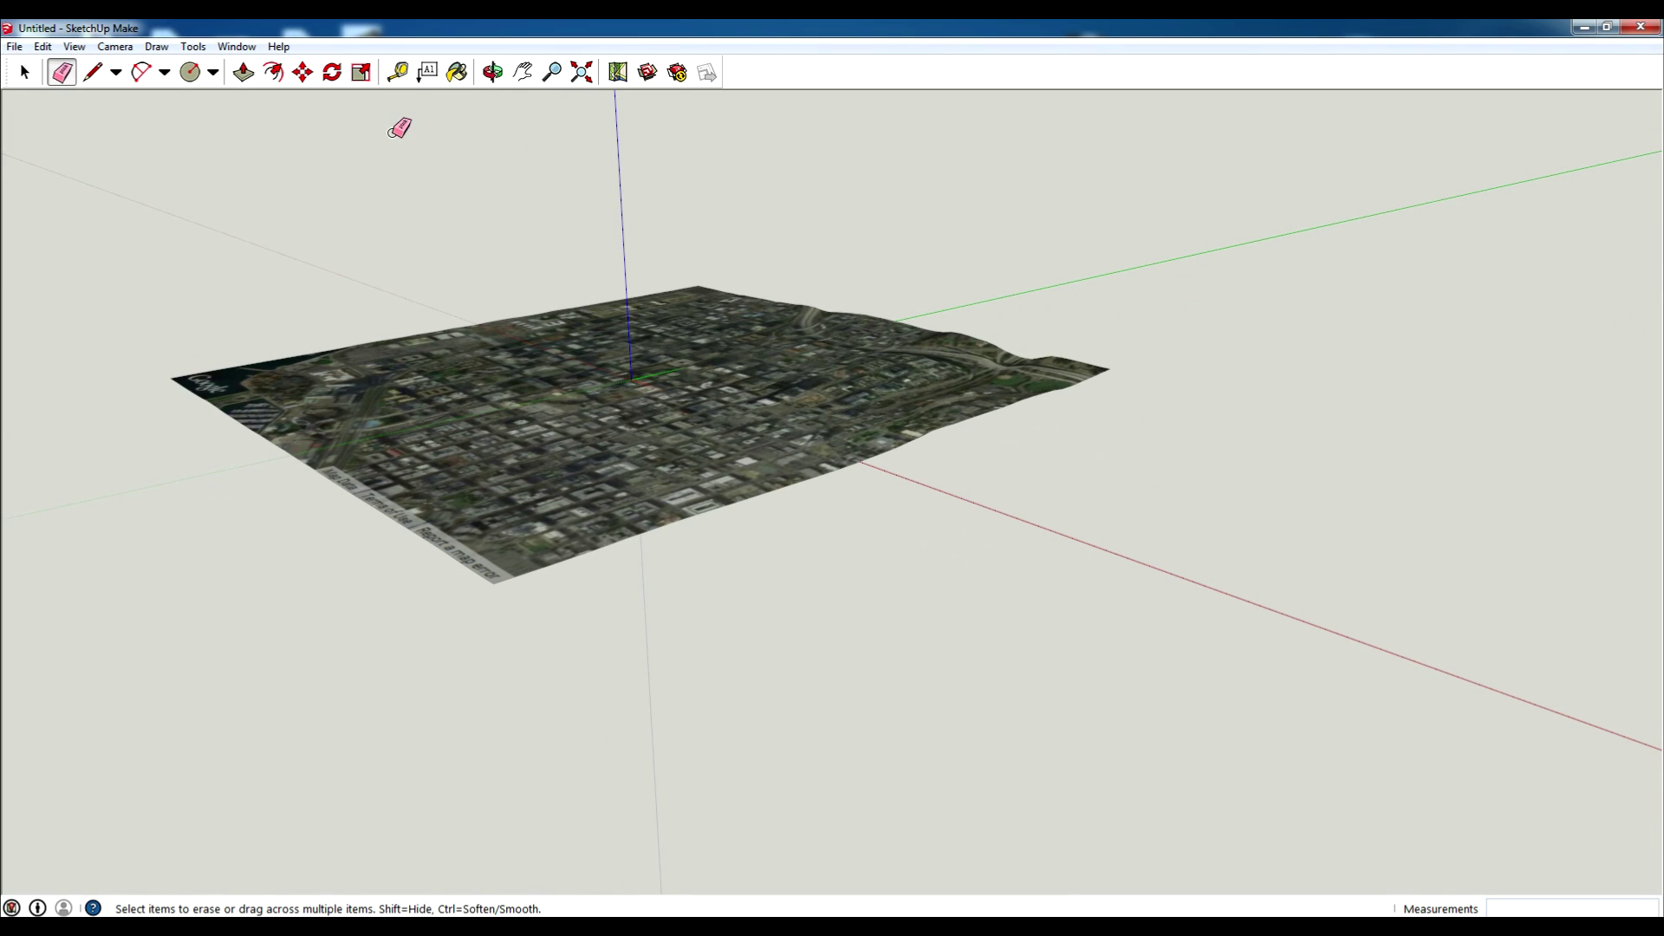
key("r")
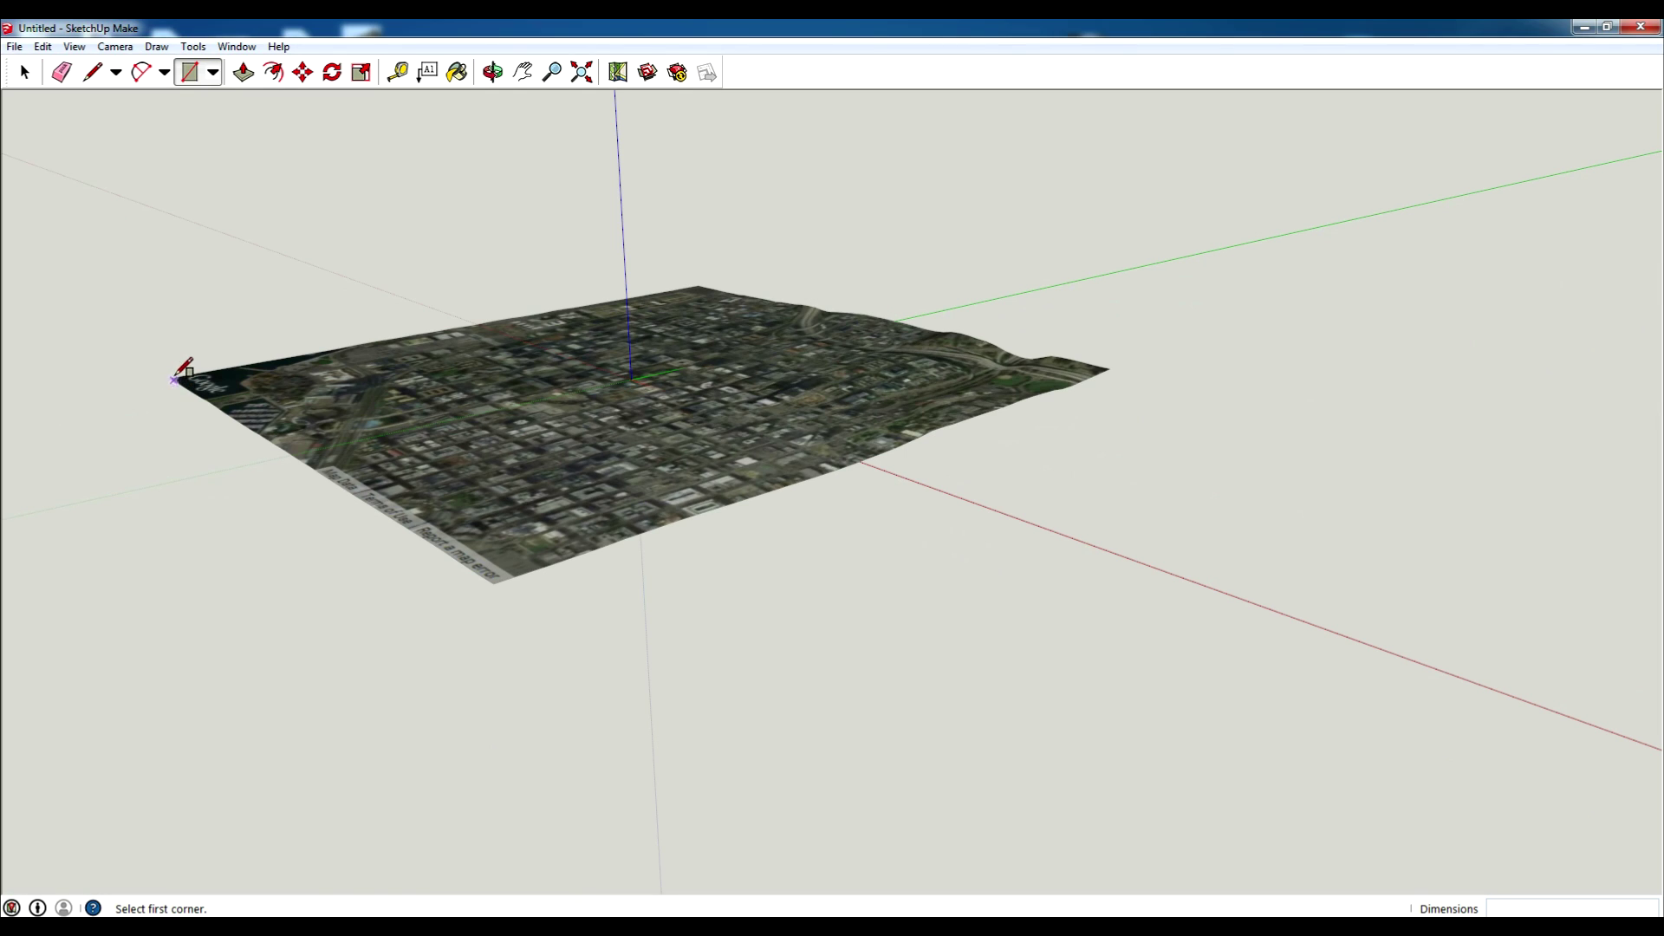
middle_click_drag(141, 357, 112, 353)
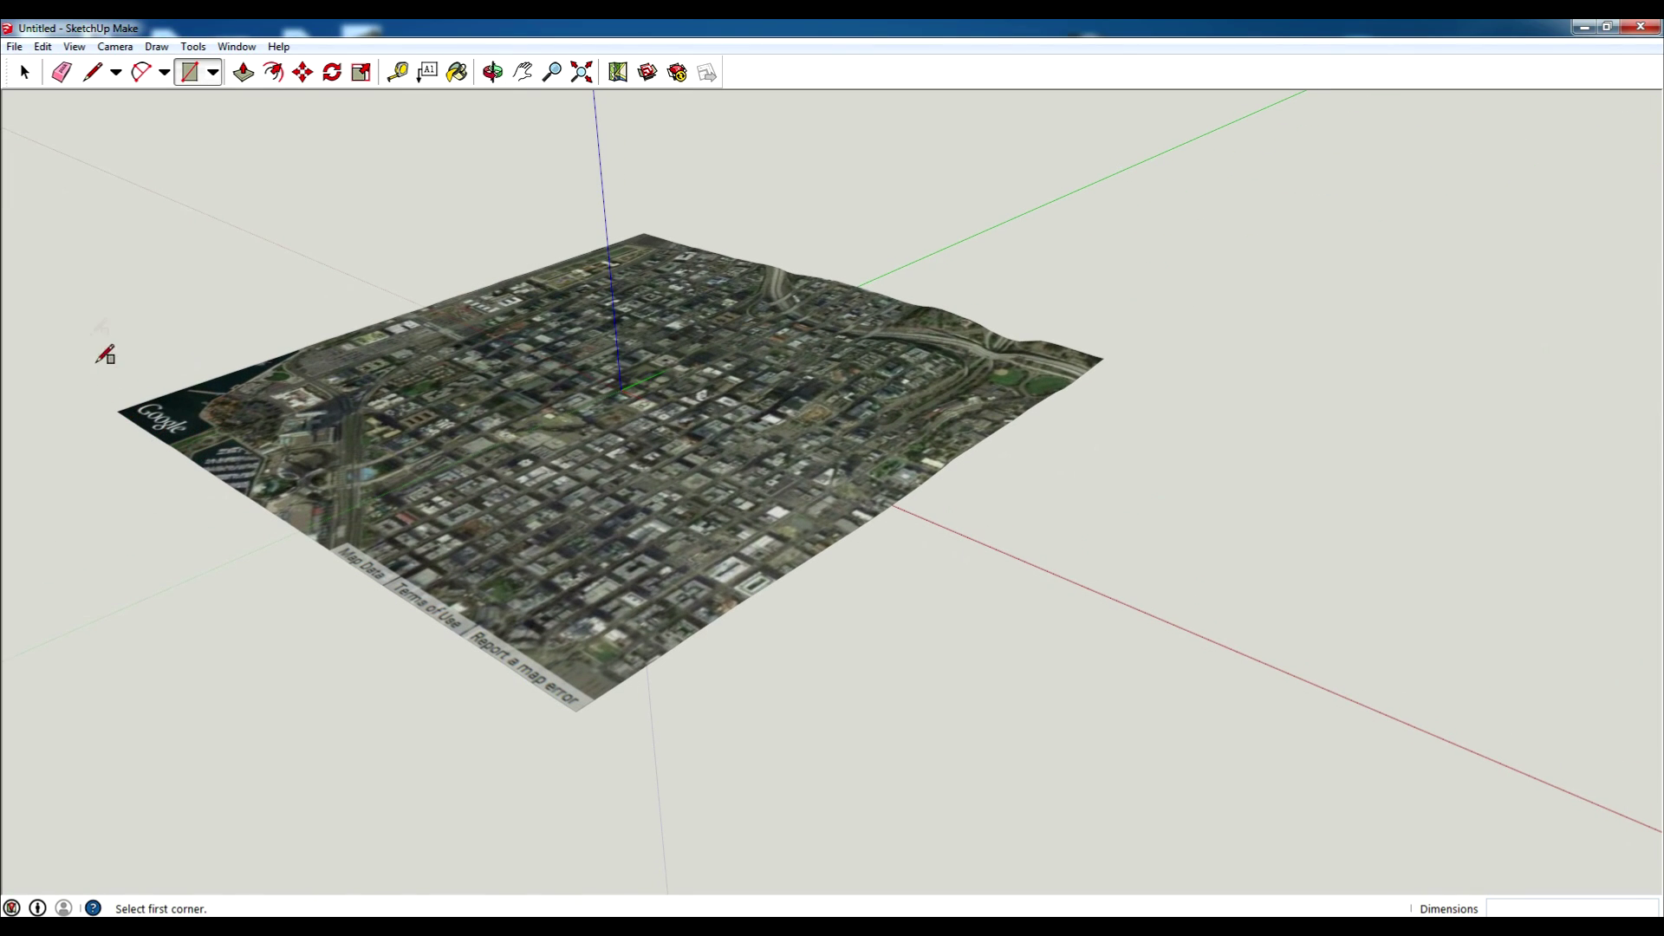
left_click(70, 228)
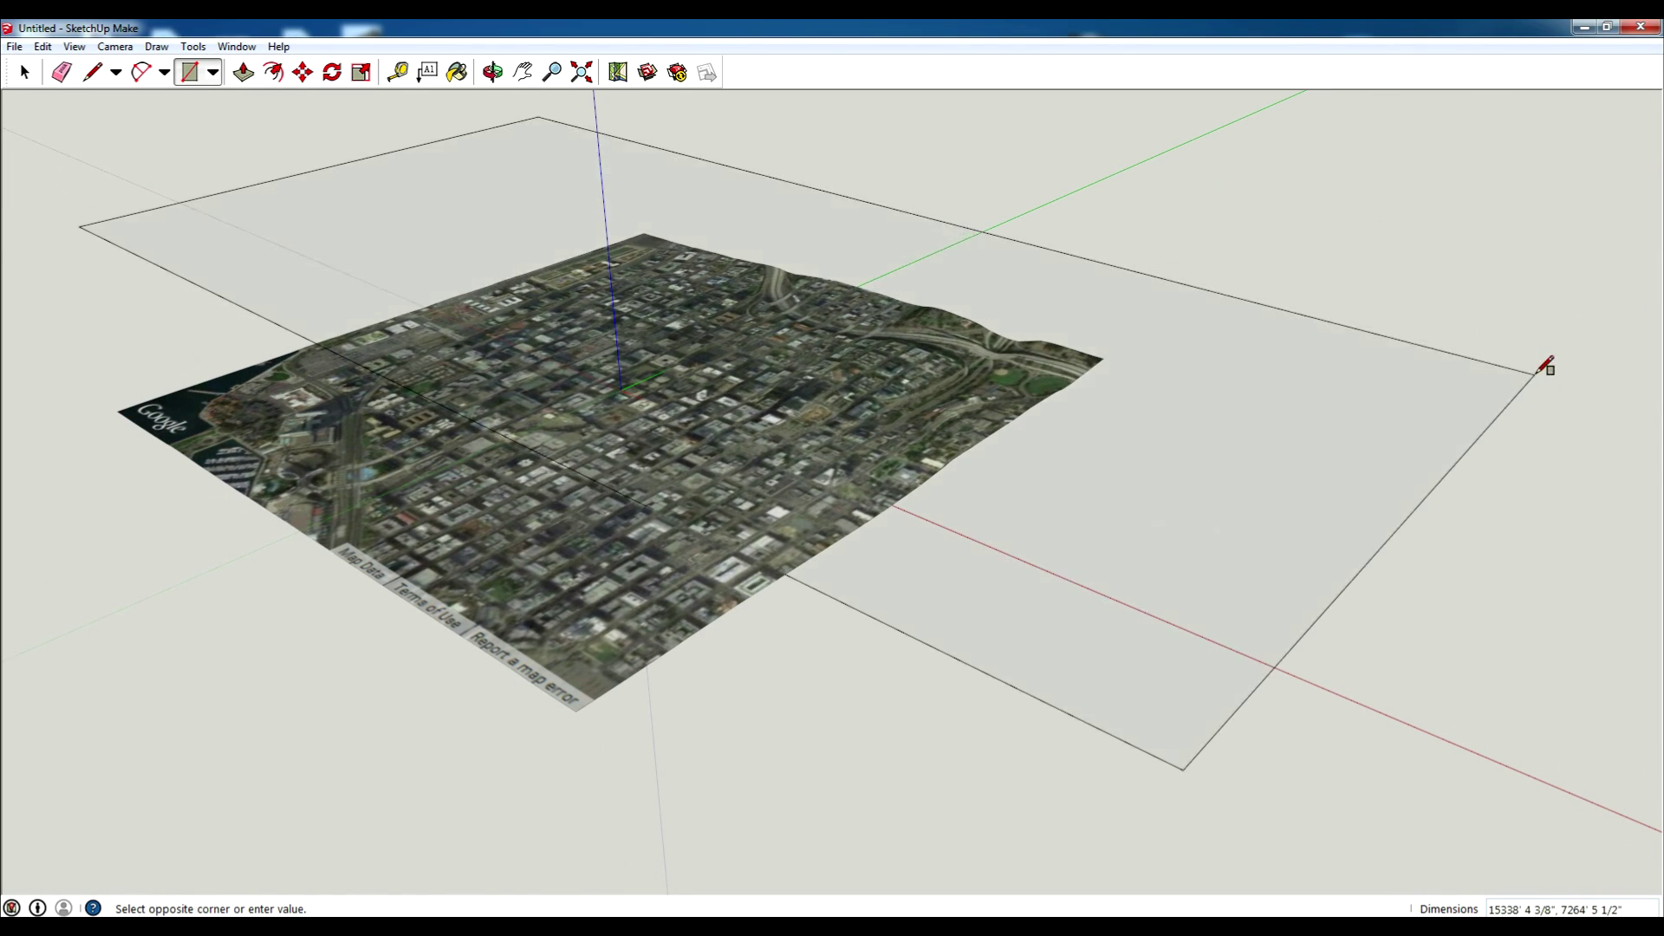
left_click(1534, 376)
Step: Move the rectangle's front edge outward about 4310' along the green axis so the face extends past the terrain
key("space")
left_click(1007, 686)
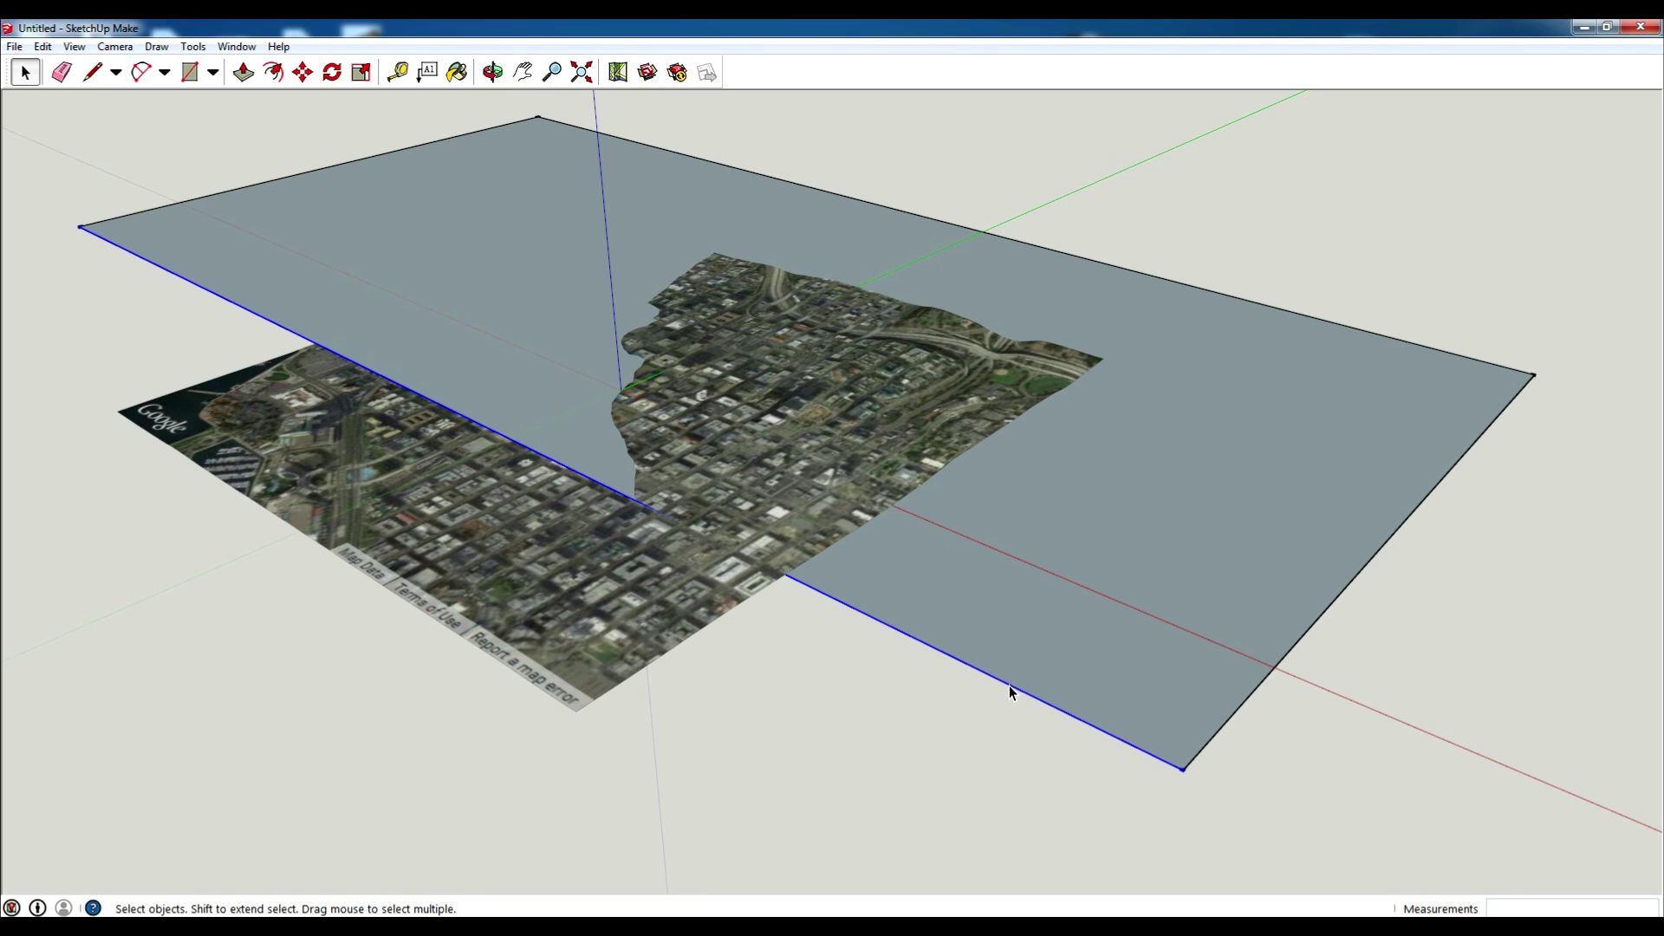
key("m")
left_click(1009, 685)
scroll(686, 881, "down", 6)
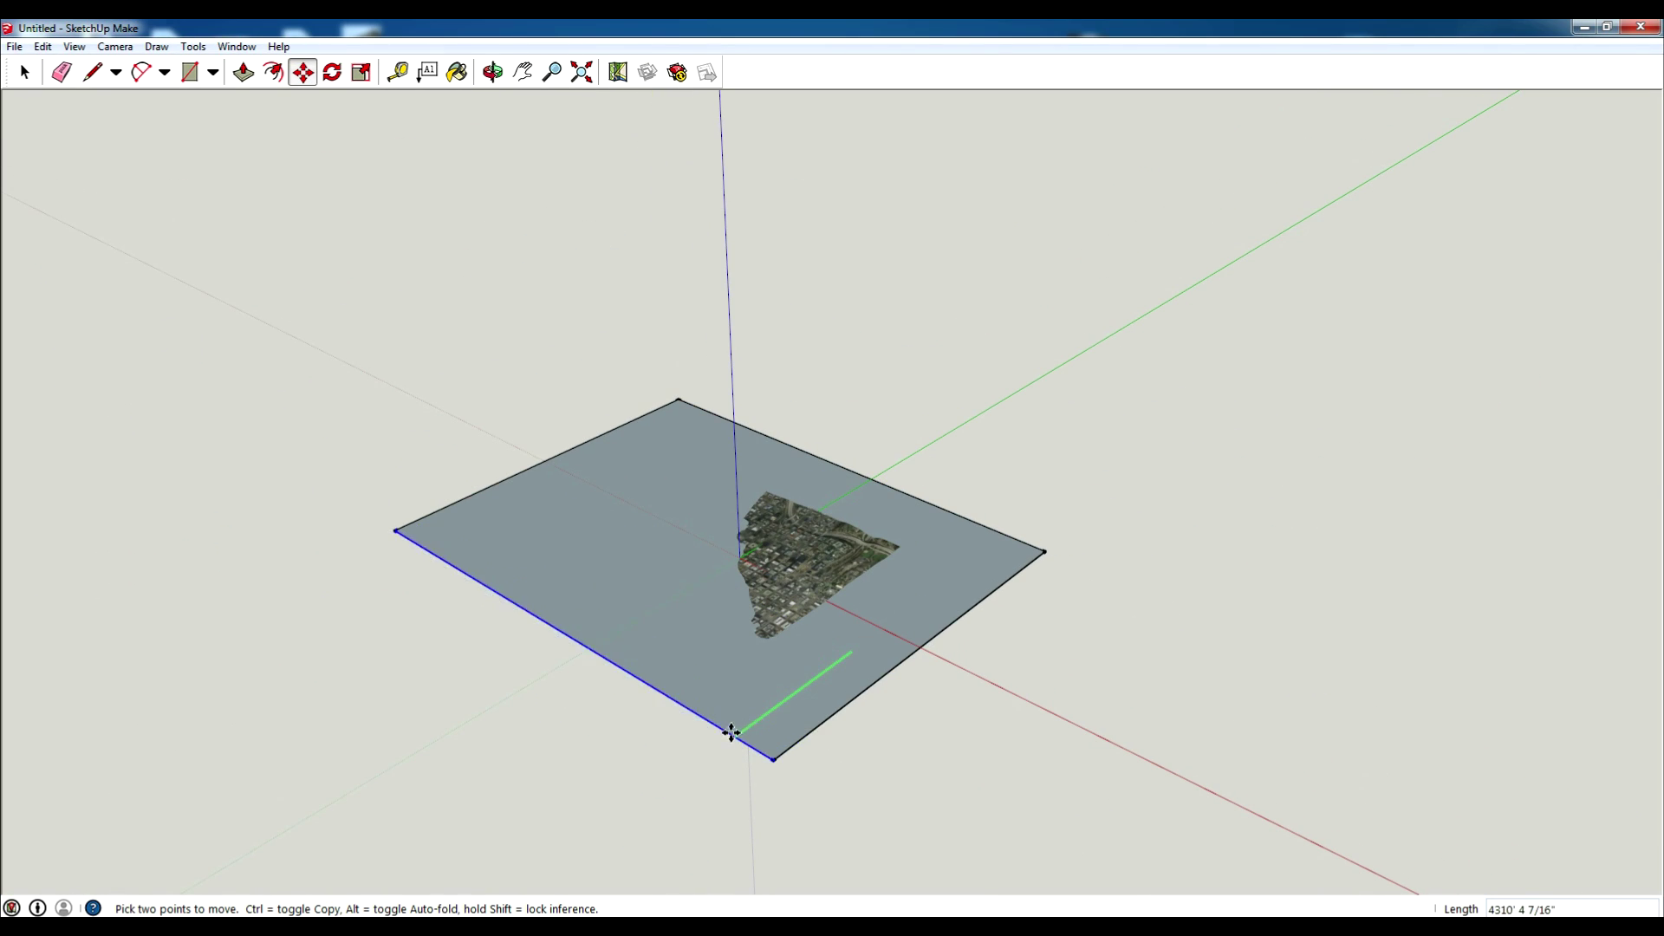
left_click(732, 731, "shift")
Step: Lower the whole rectangle vertically by about 72' 6" so that it lies beneath the terrain
middle_click_drag(853, 753, 815, 562)
key("space")
double_click(948, 548)
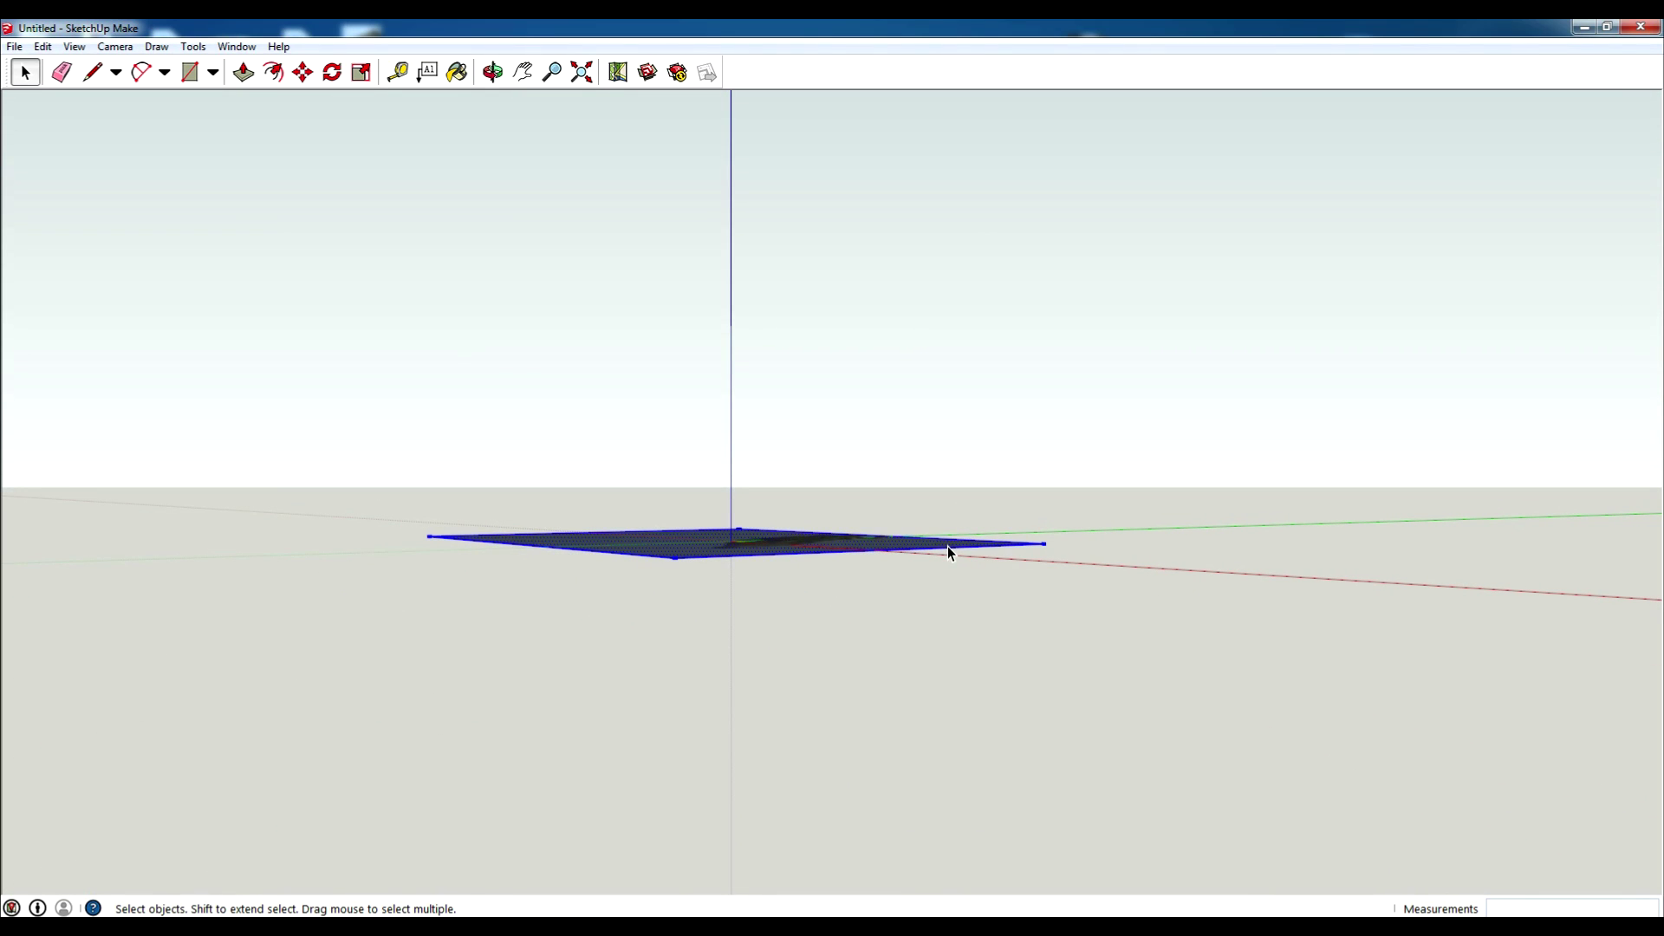
key("m")
left_click(675, 559)
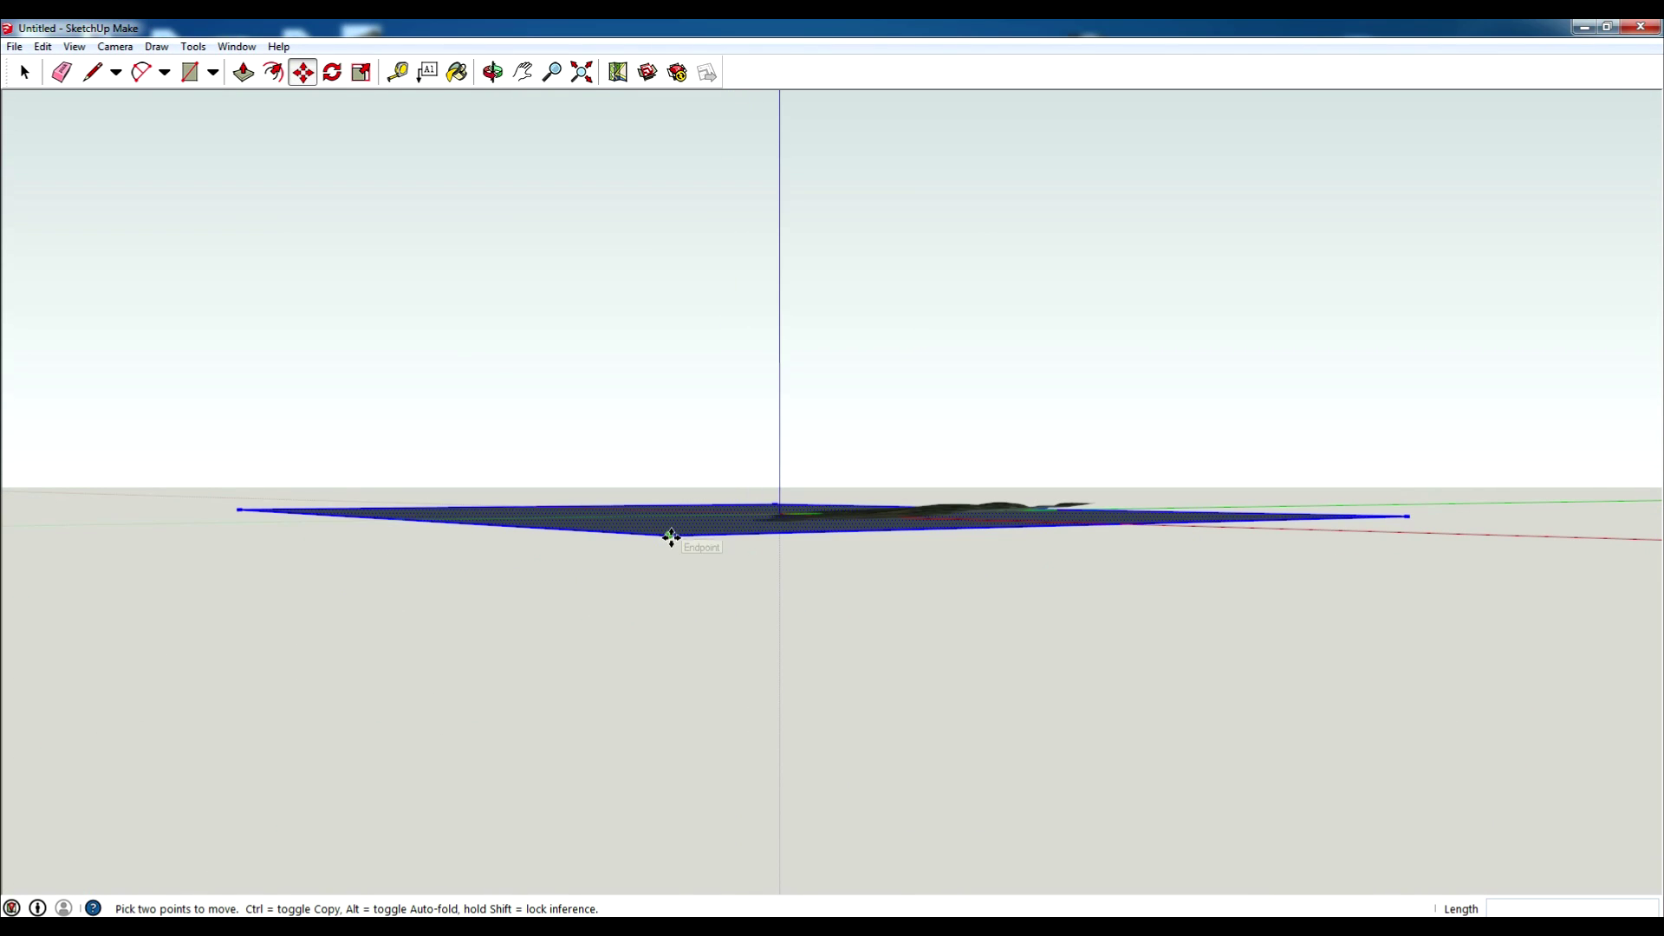
left_click(670, 544)
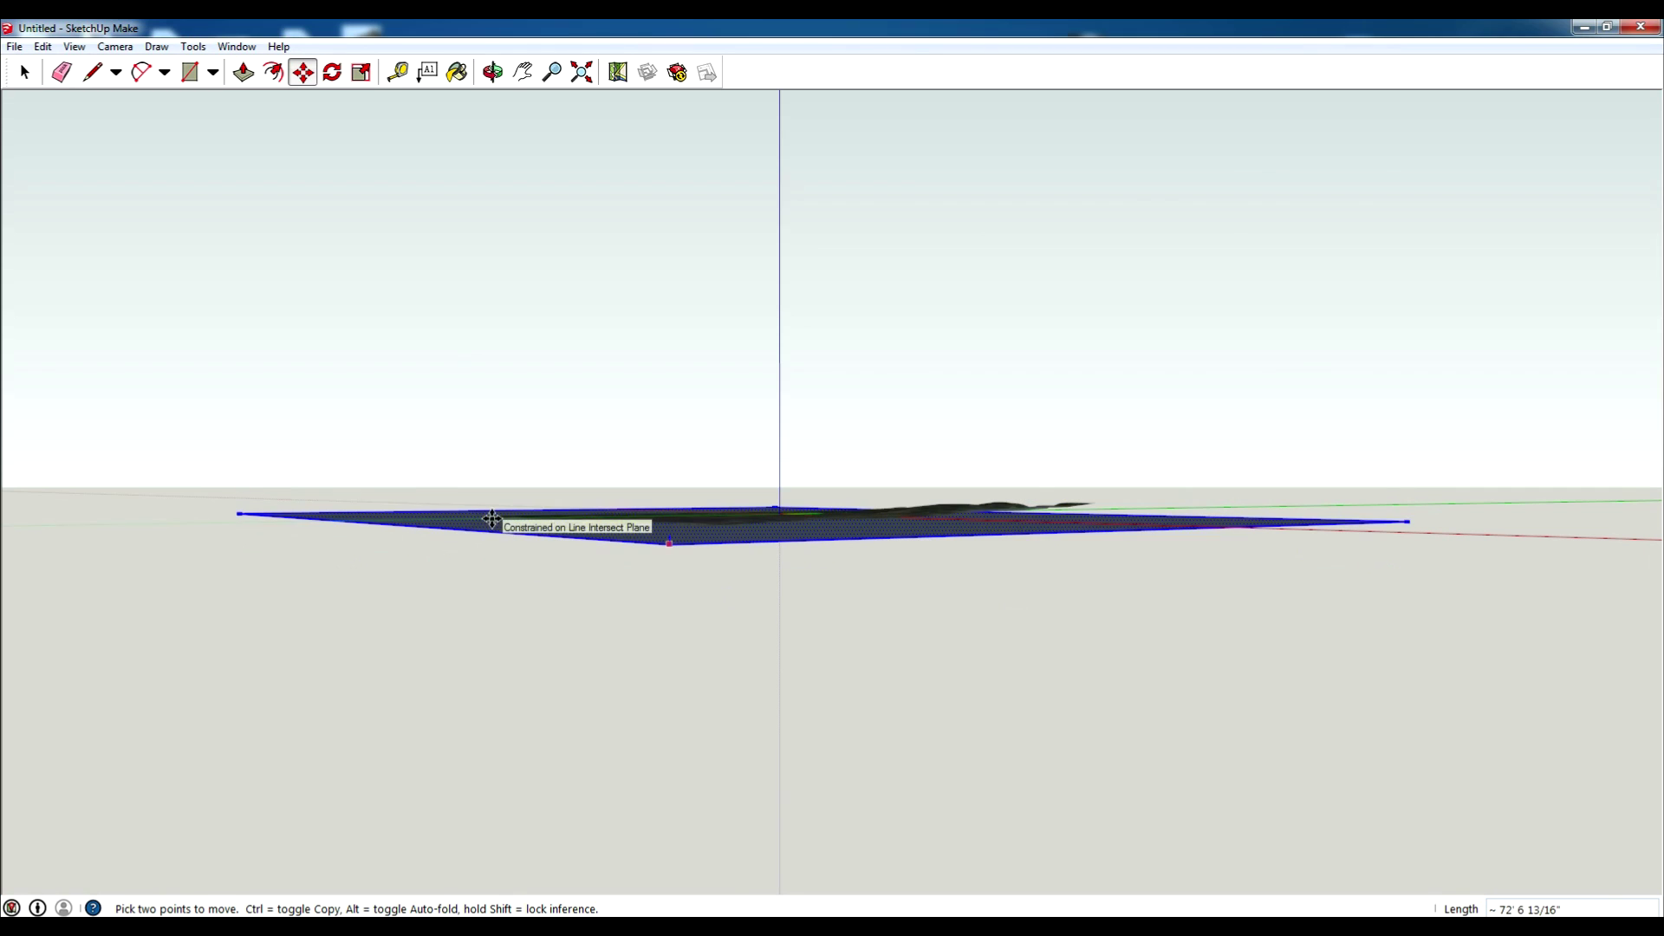
middle_click_drag(495, 519, 382, 665)
scroll(1135, 583, "up", 3)
middle_click_drag(896, 554, 1203, 532)
key("space")
left_click(1352, 638)
Step: Make the rectangle's face and edges into a group
middle_click_drag(1353, 638, 1257, 512)
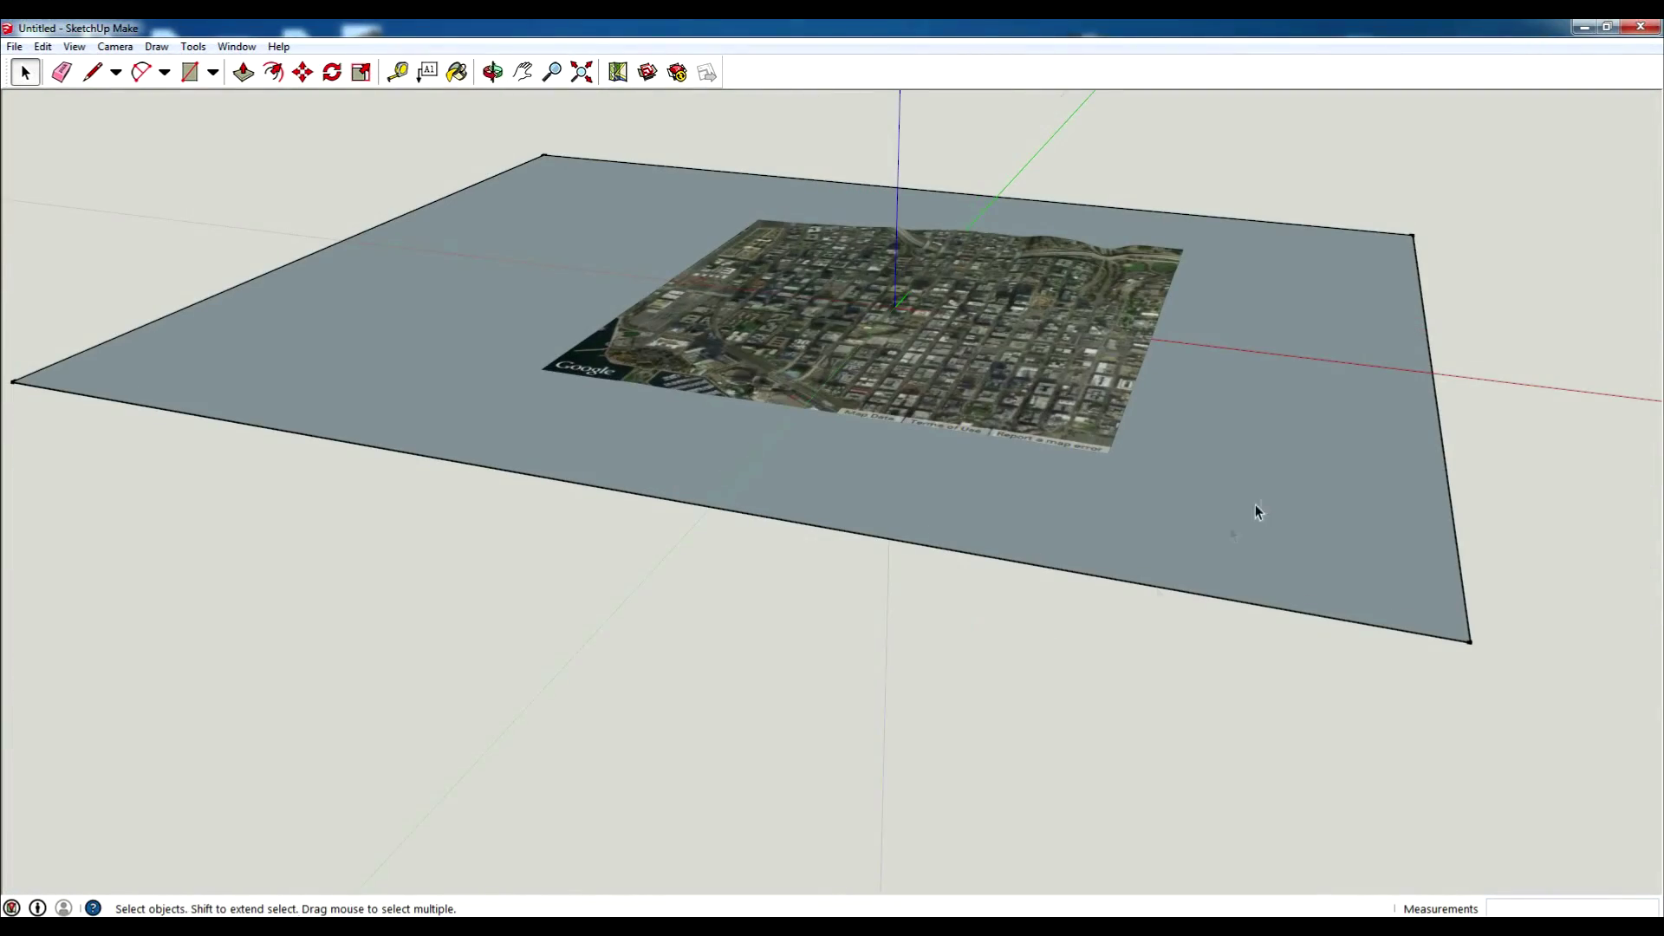
left_click(1267, 492)
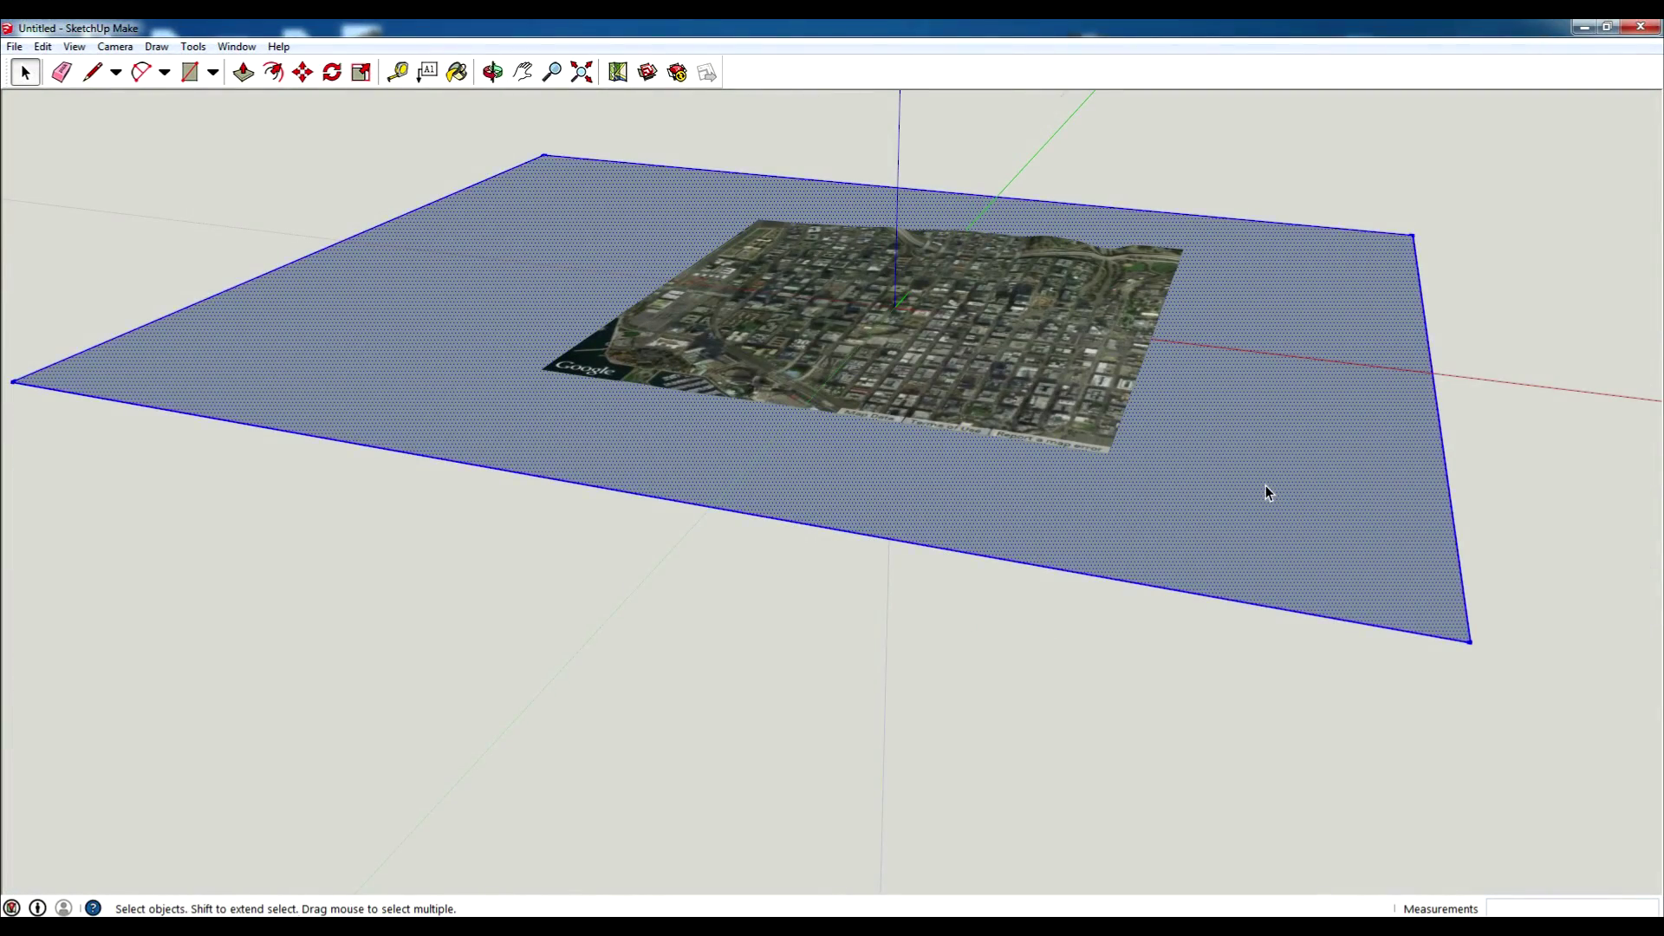
right_click(1266, 493)
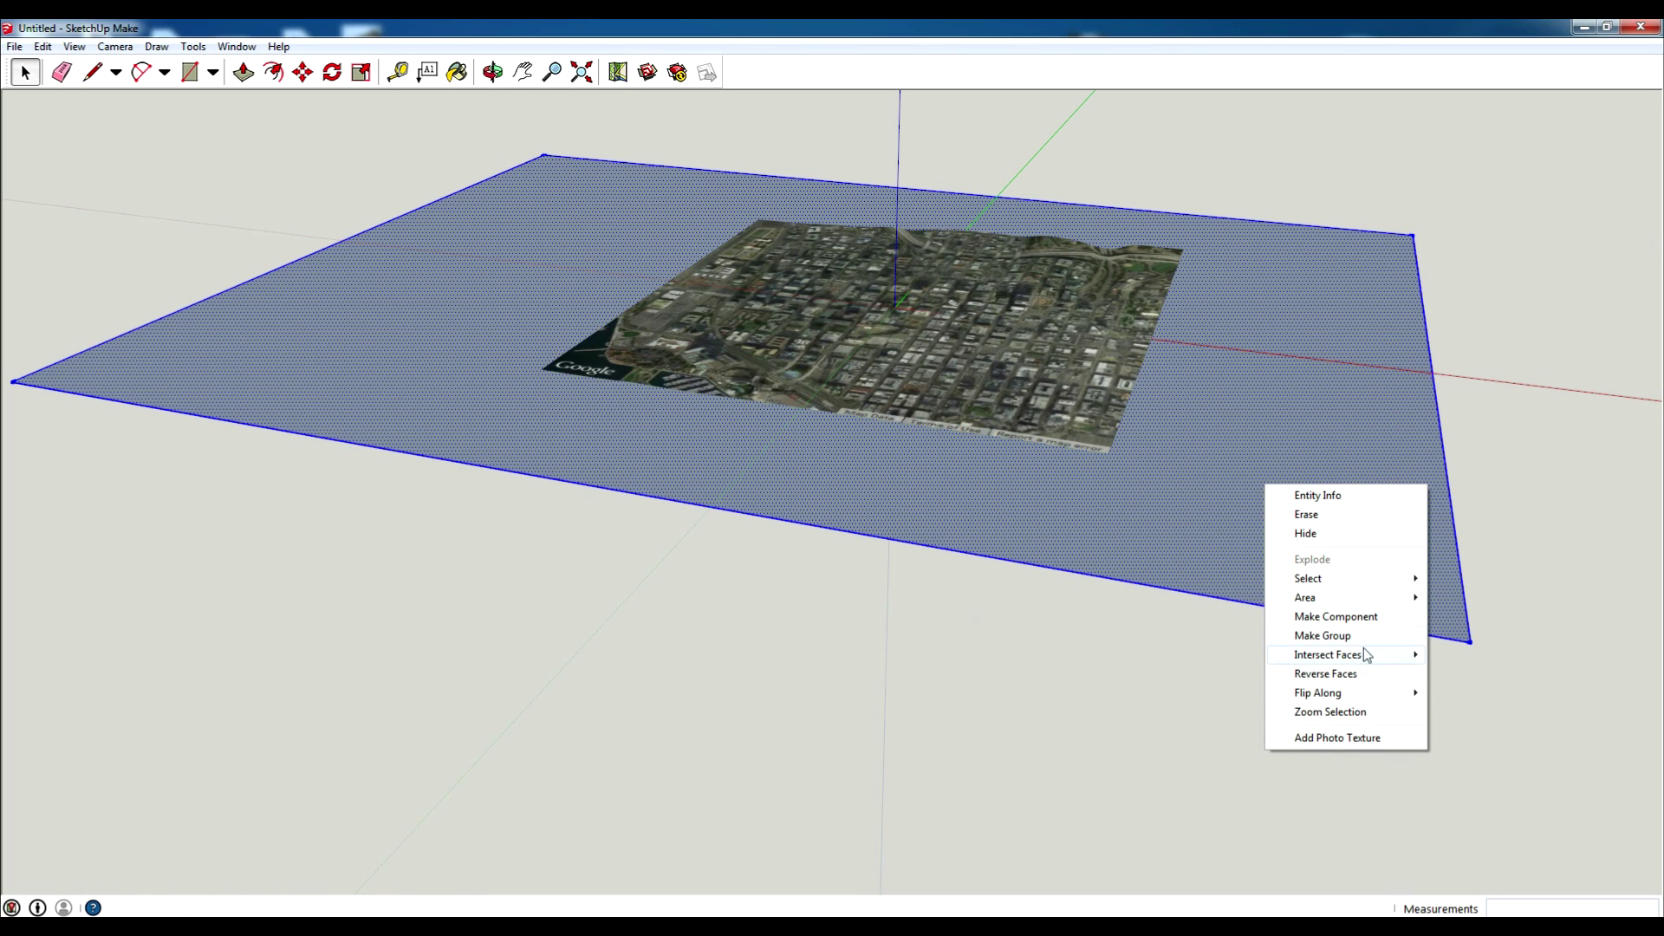
left_click(1363, 636)
key("m")
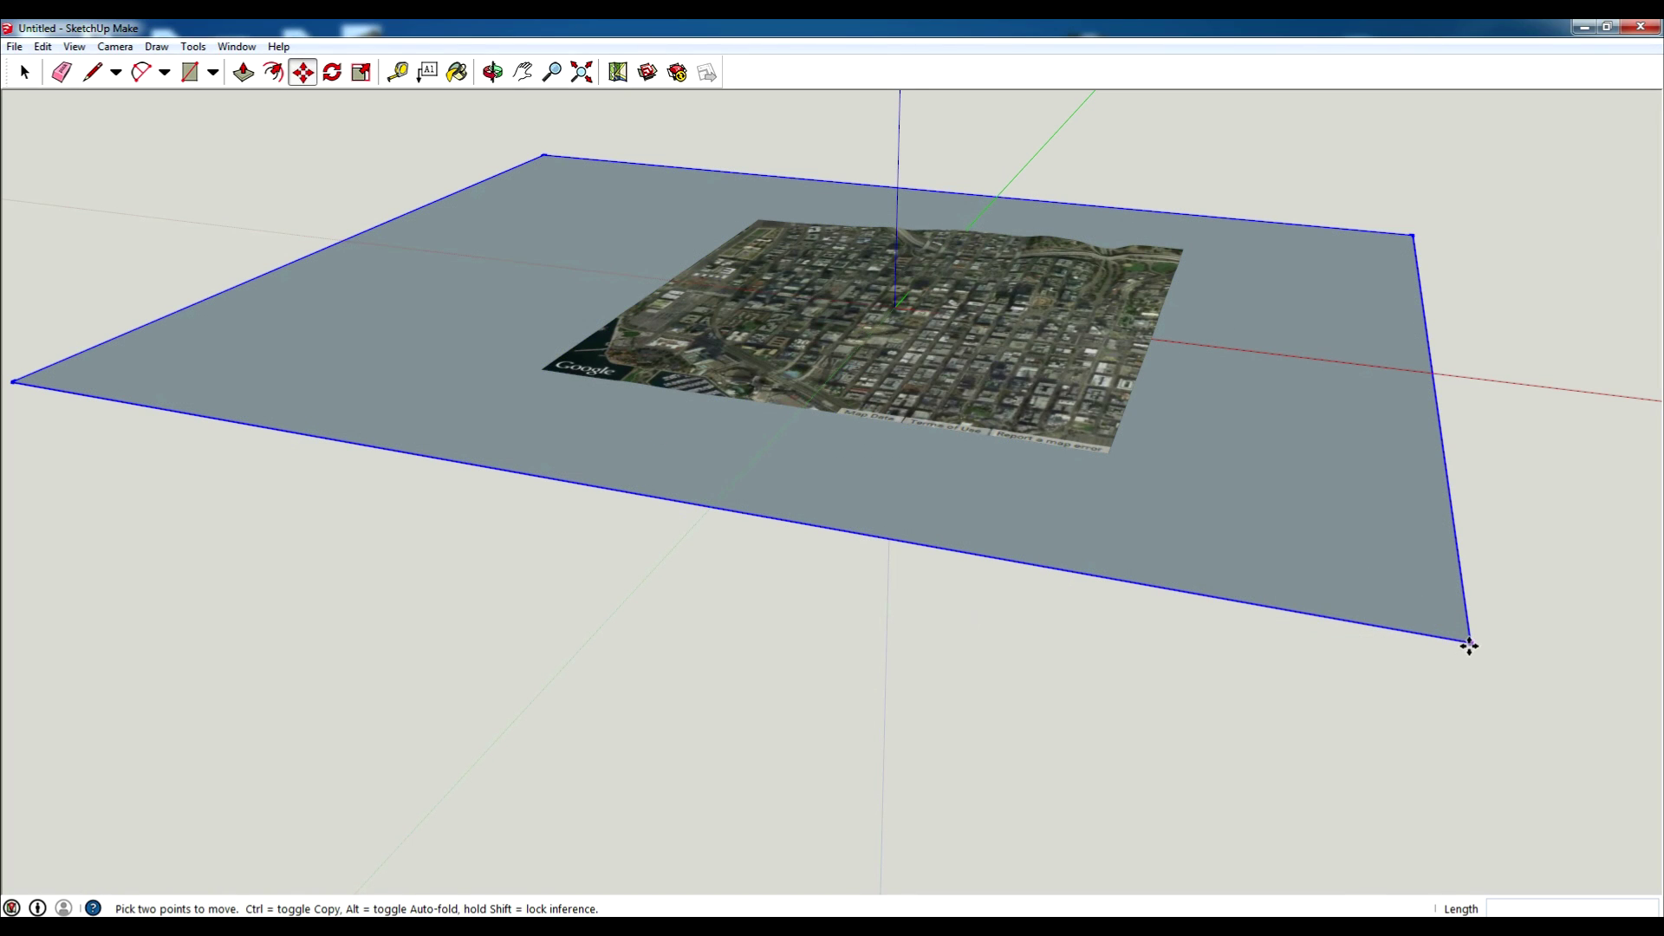
left_click(1470, 641)
key("ctrl")
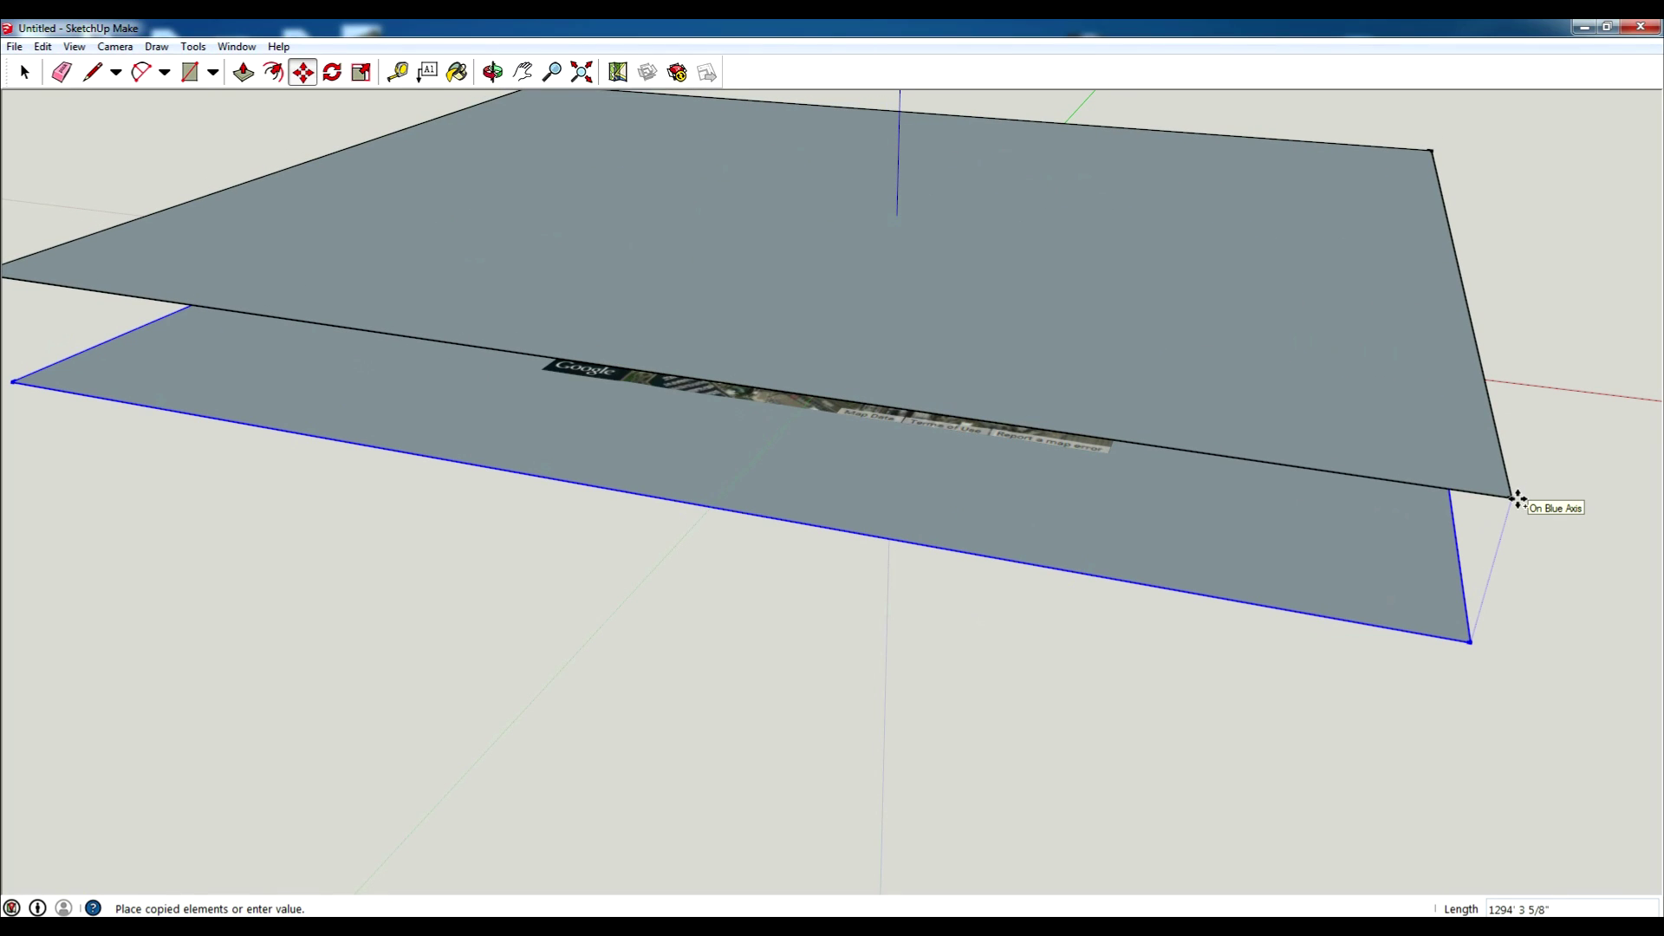
key("Escape")
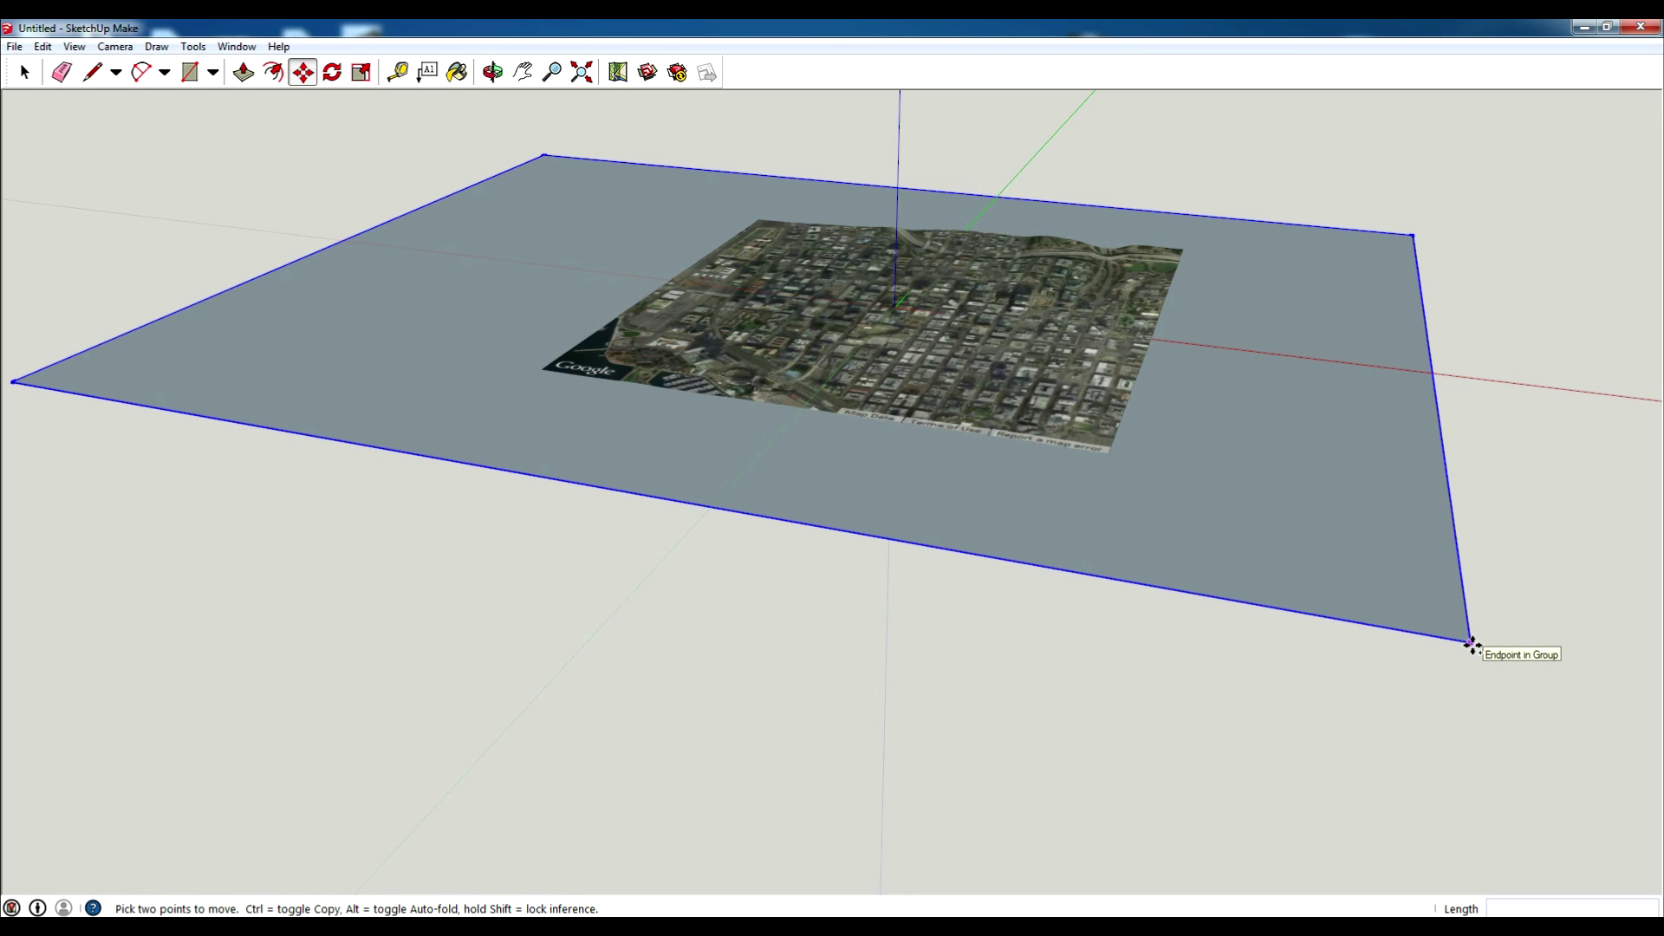
Step: Copy the grouped plane 5' straight up along the blue axis from its corner
left_click(1471, 642)
key("ctrl")
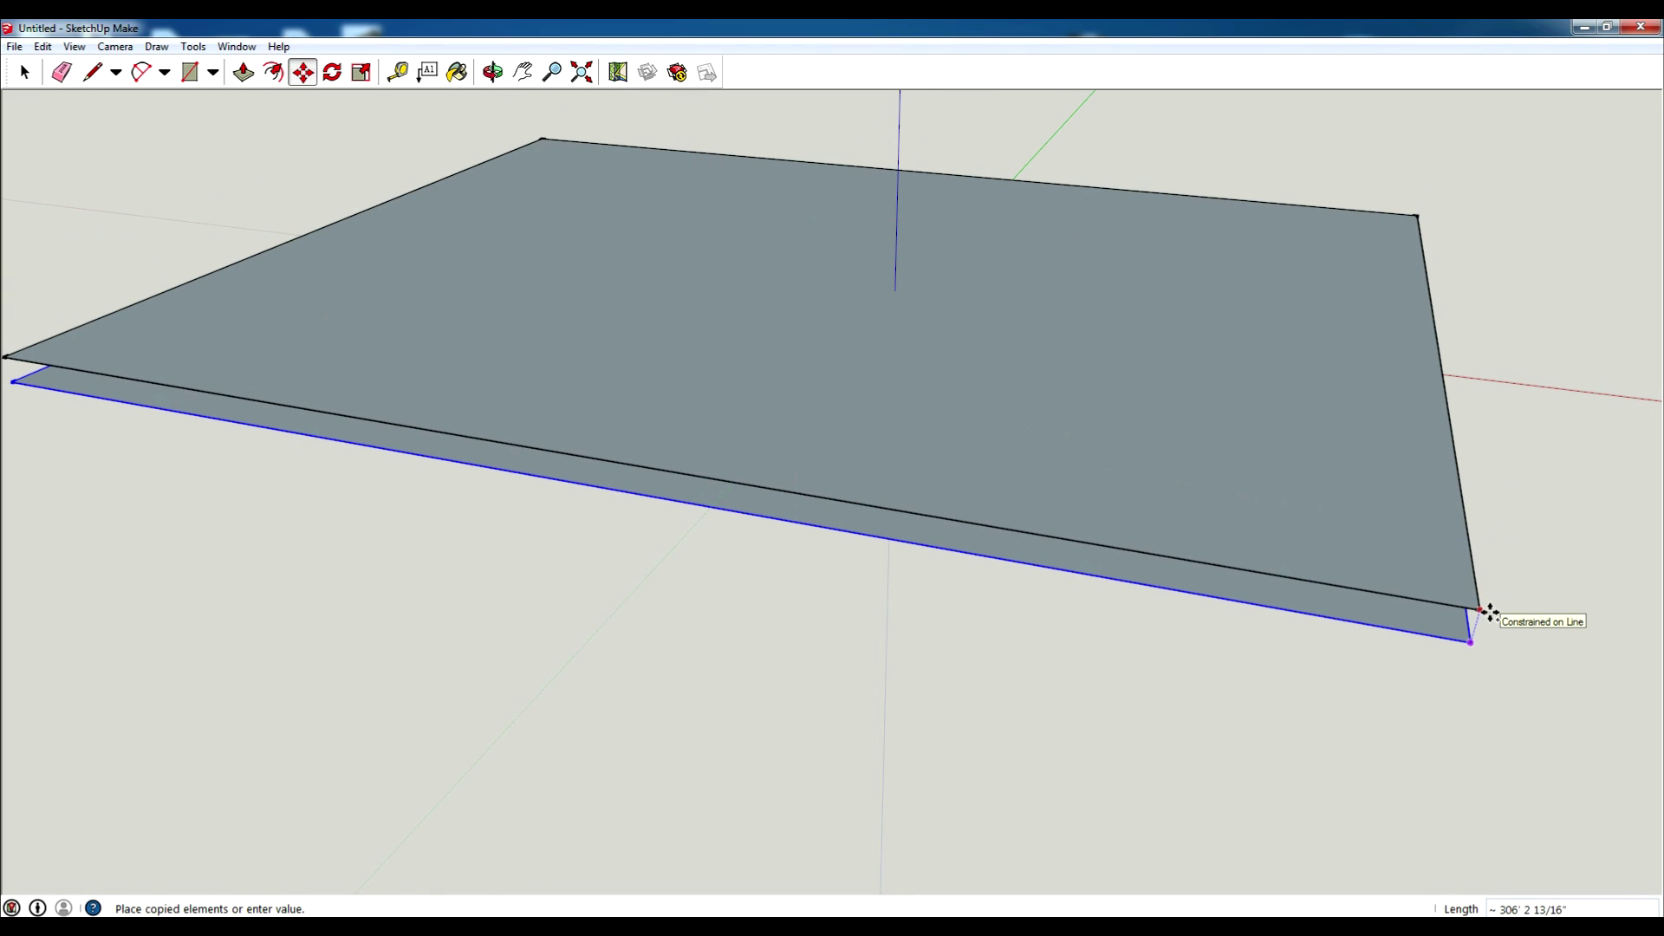
type("5")
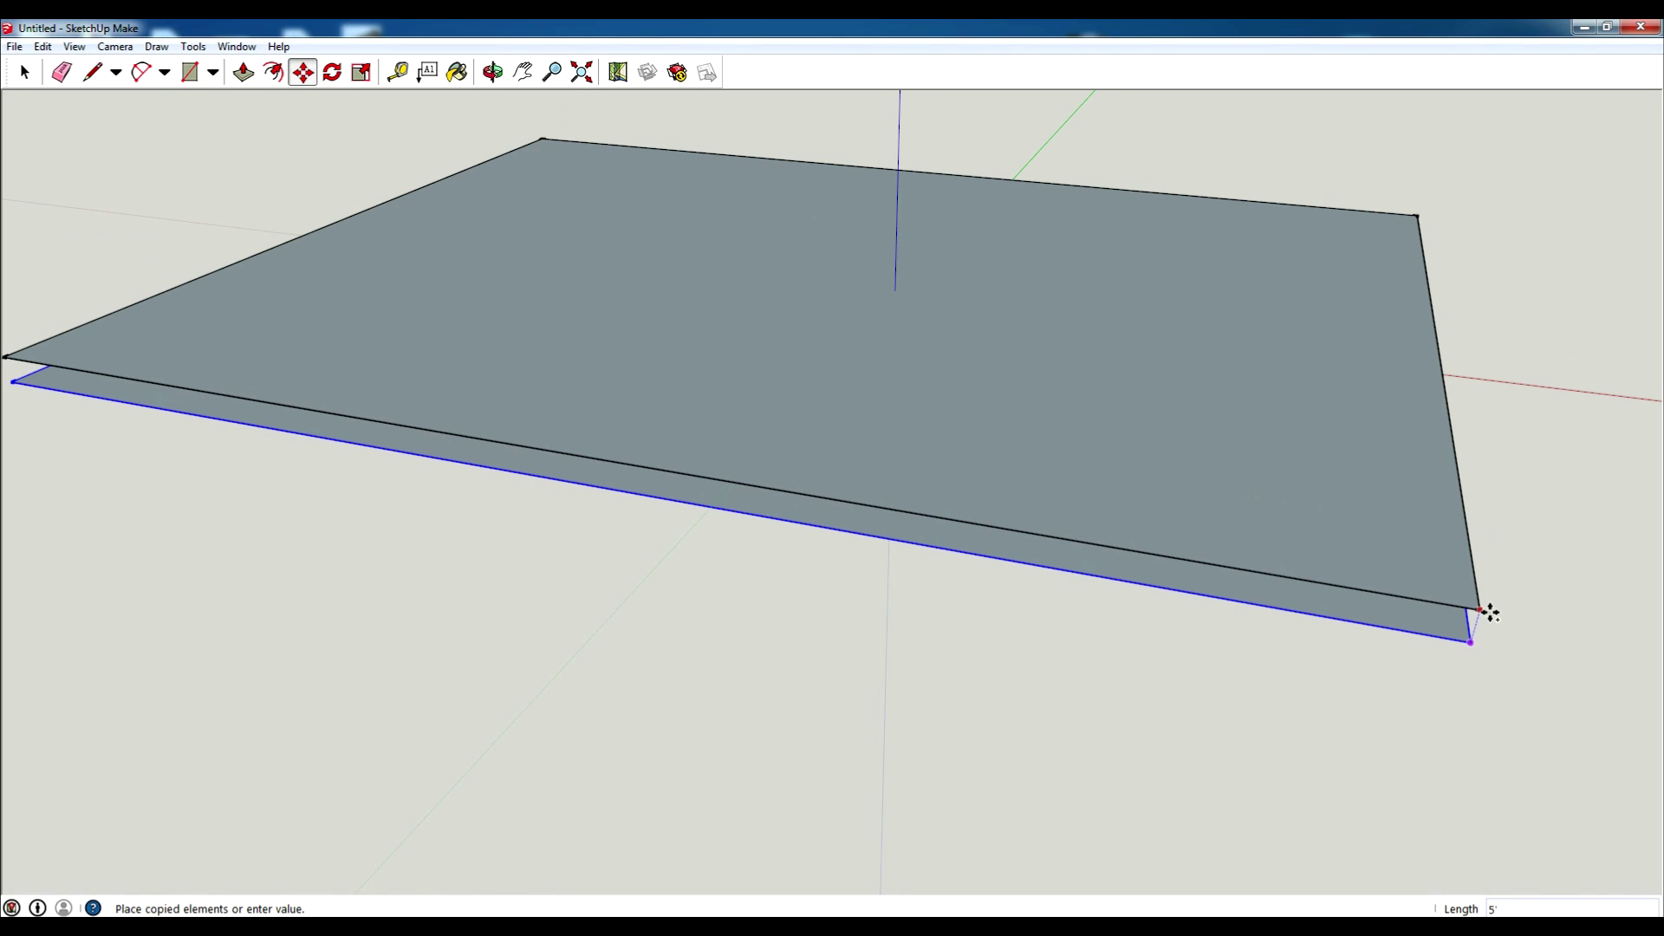
key("Escape")
middle_click_drag(1467, 676, 1383, 234)
scroll(1252, 130, "up", 4)
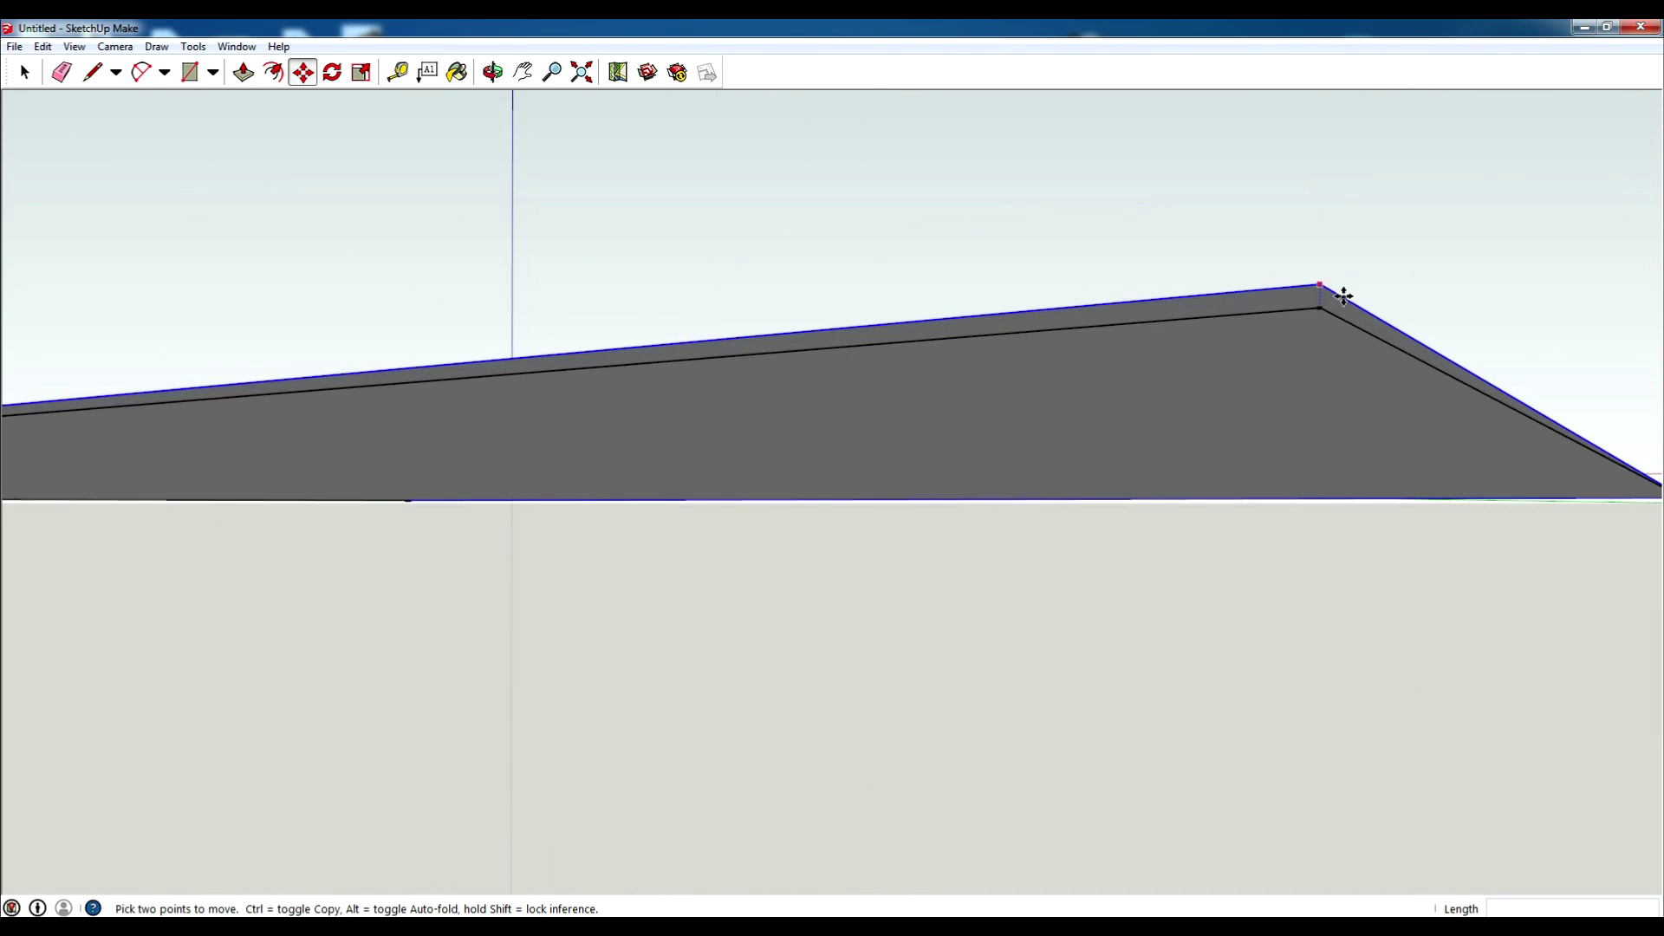
middle_click_drag(1344, 294, 1324, 418)
Step: Multiply the 5' upward copy 30 times, raising the multiplier to 35 and 40
scroll(1094, 394, "down", 4)
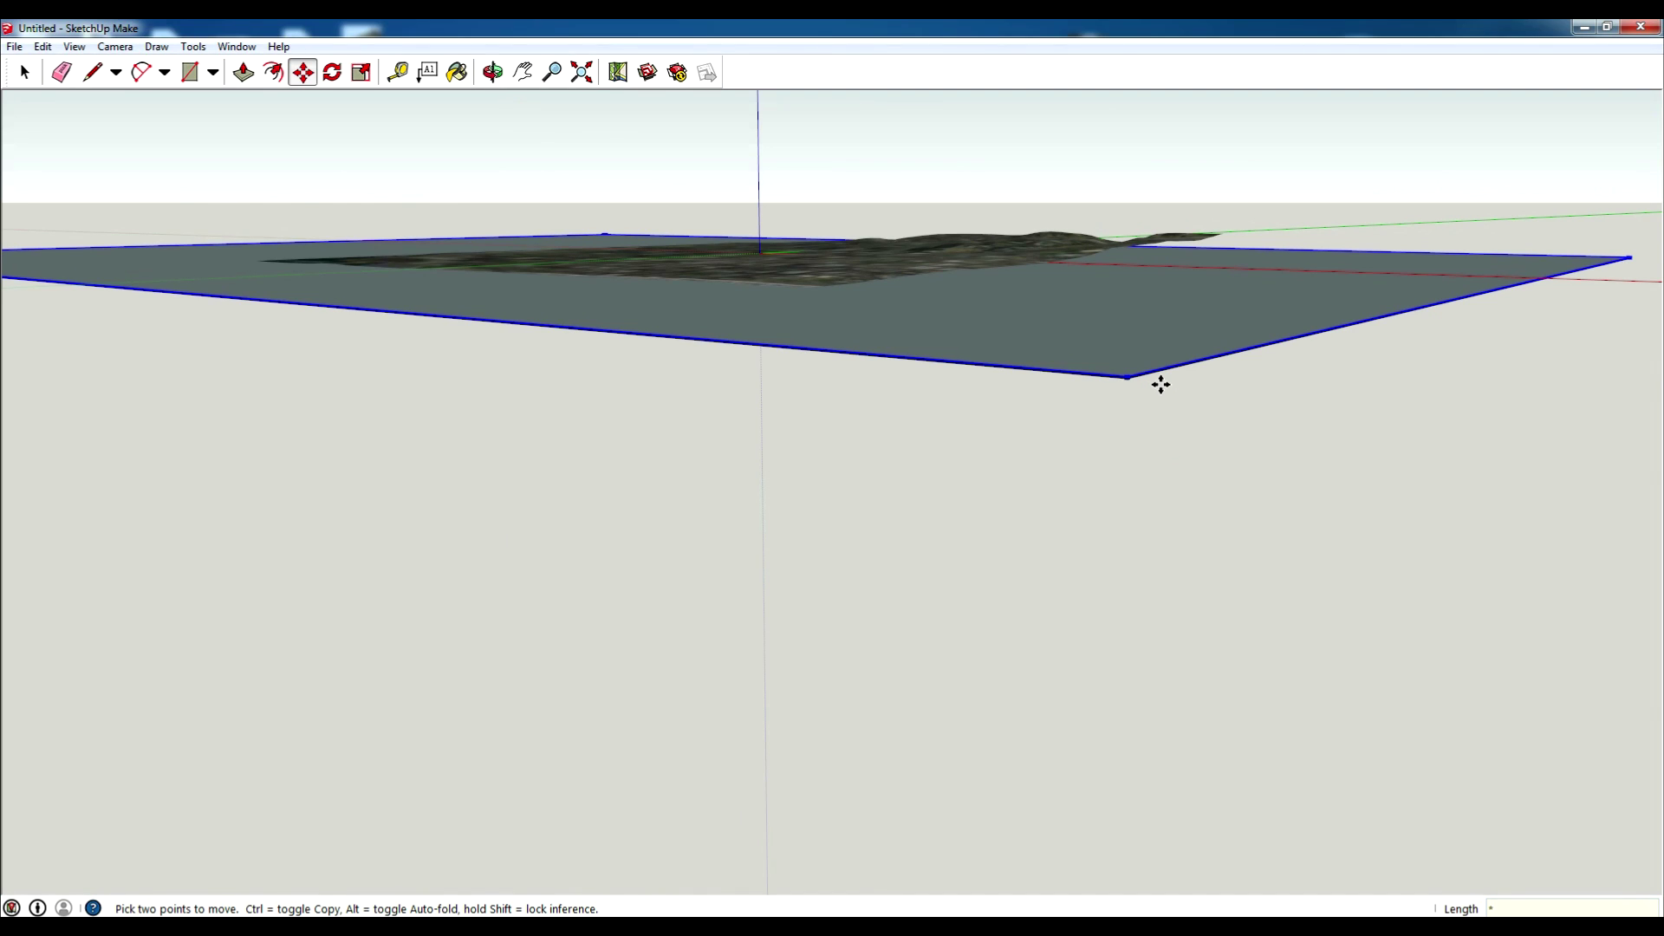
type("30")
key("Return")
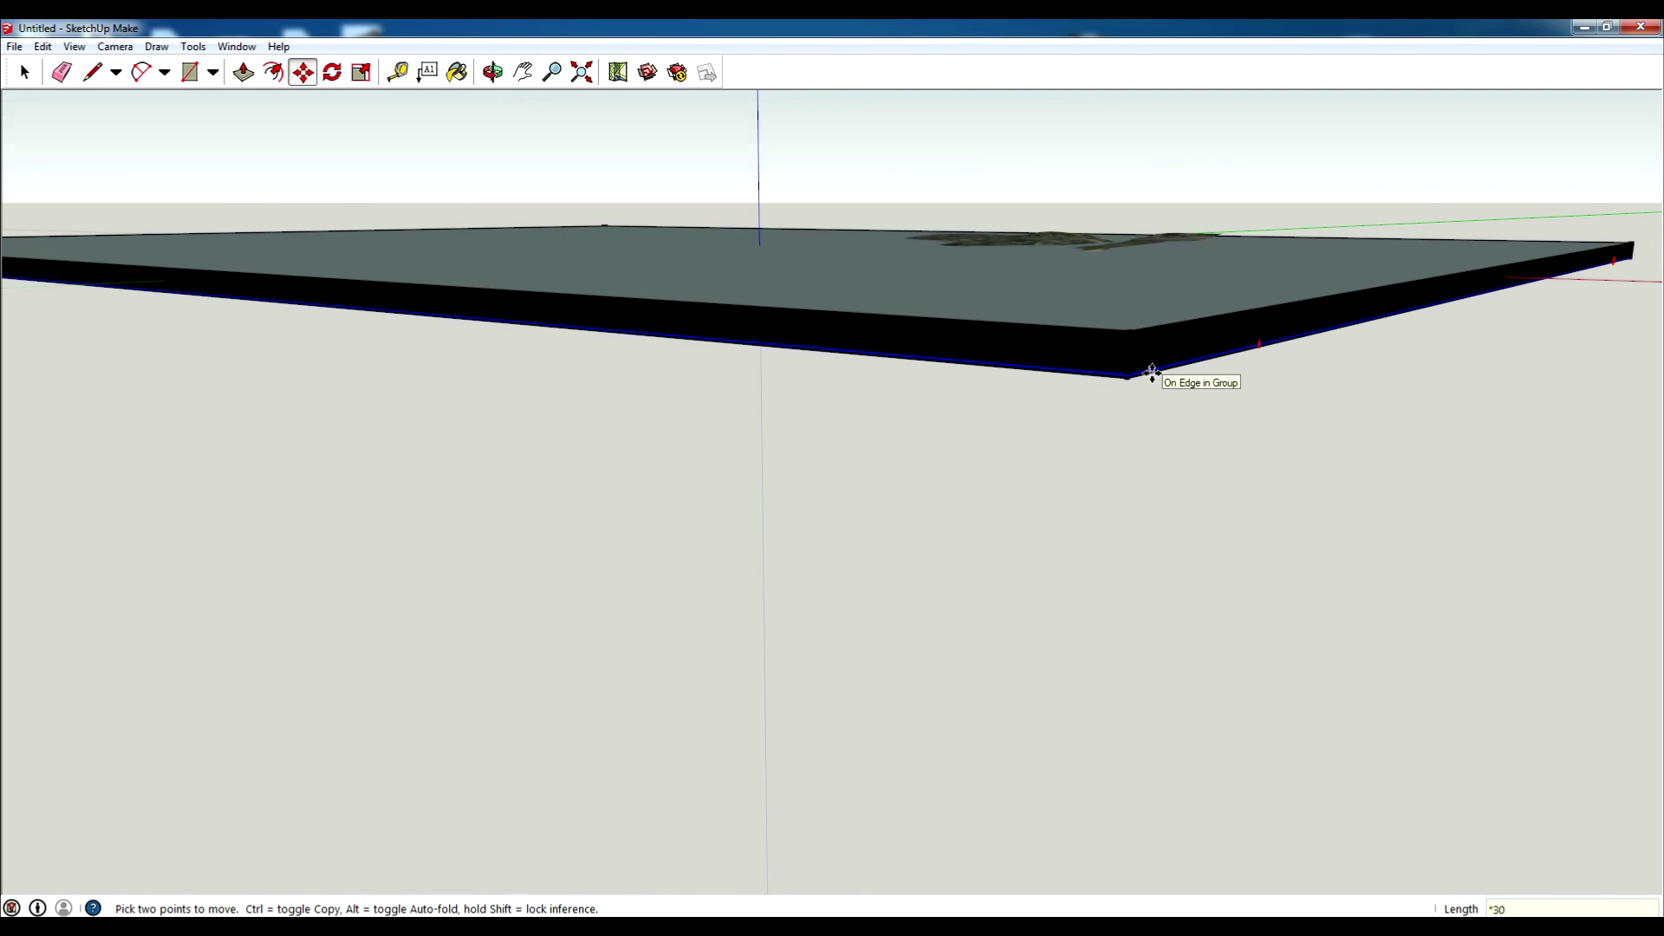
type("*")
key("Return")
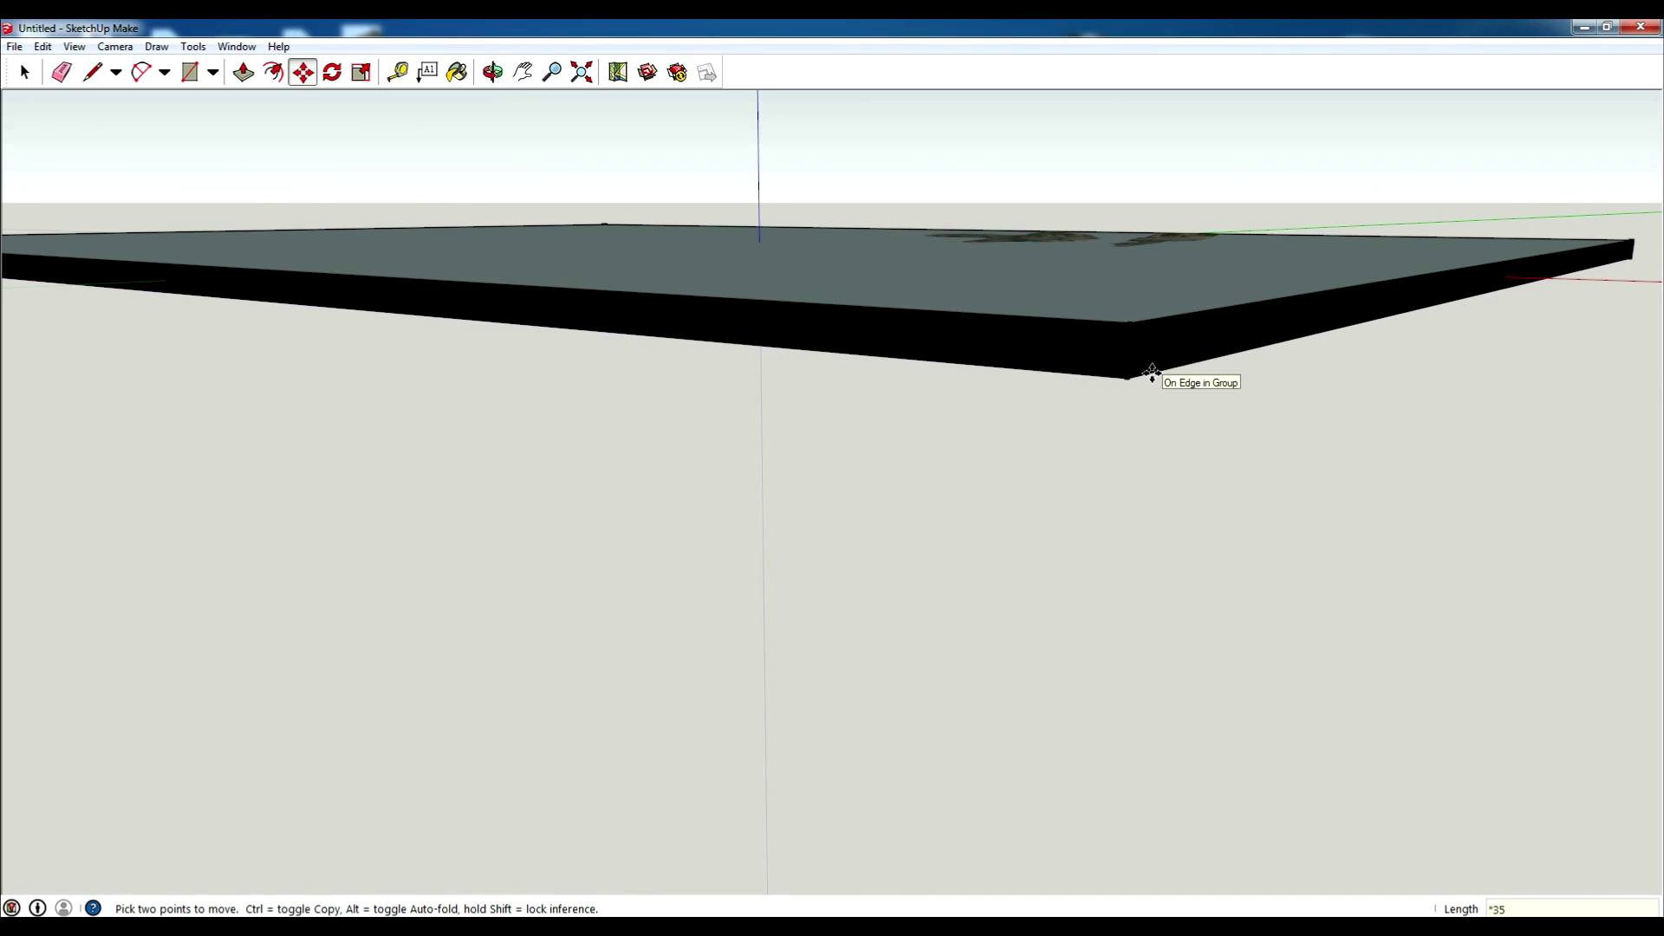
key("BackSpace")
key("BackSpace")
key("Return")
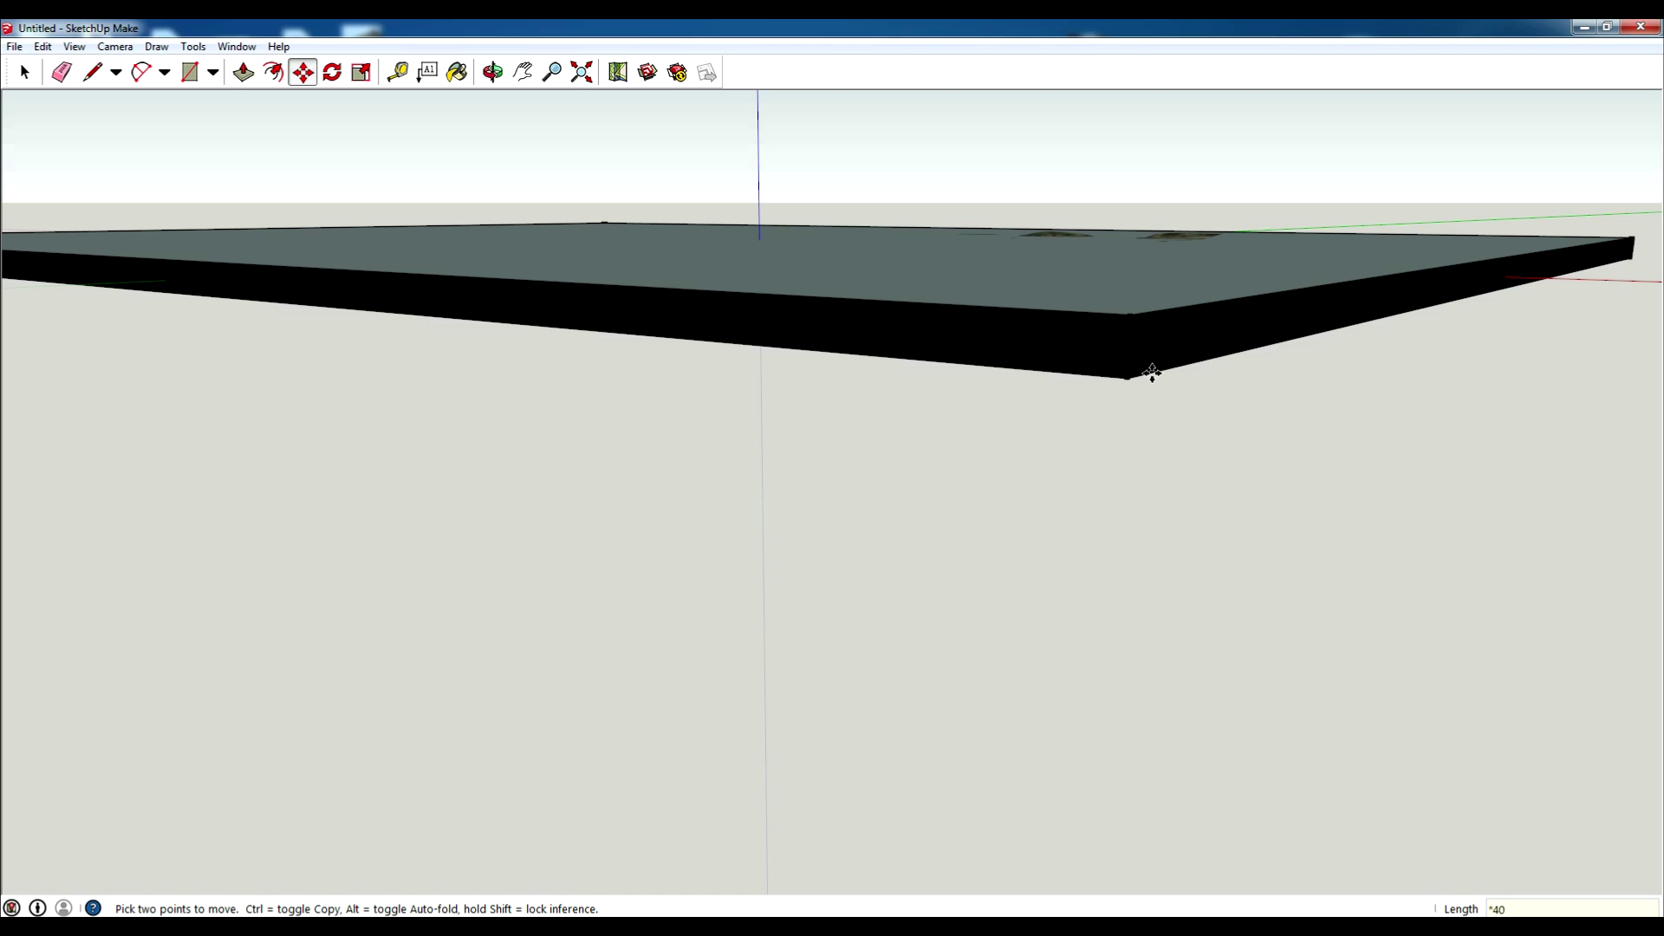
Step: Raise the copy multiplier to 45 and finally to 50 so the planes stack above the terrain's highest points
middle_click_drag(1152, 373, 1252, 242)
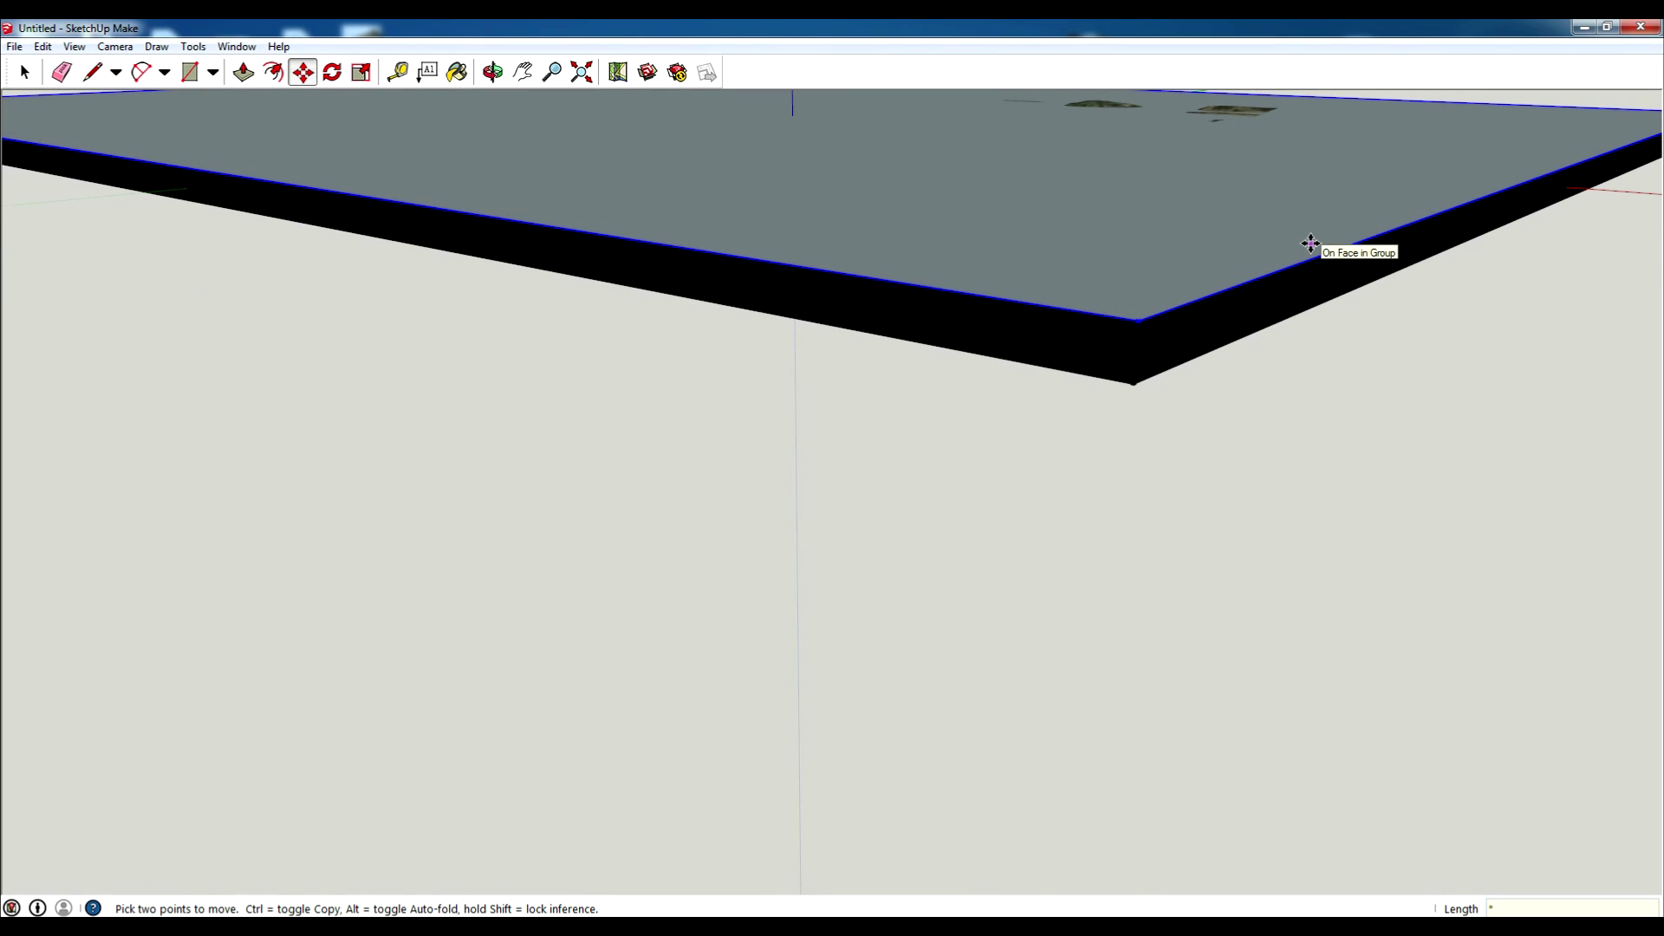
key("Return")
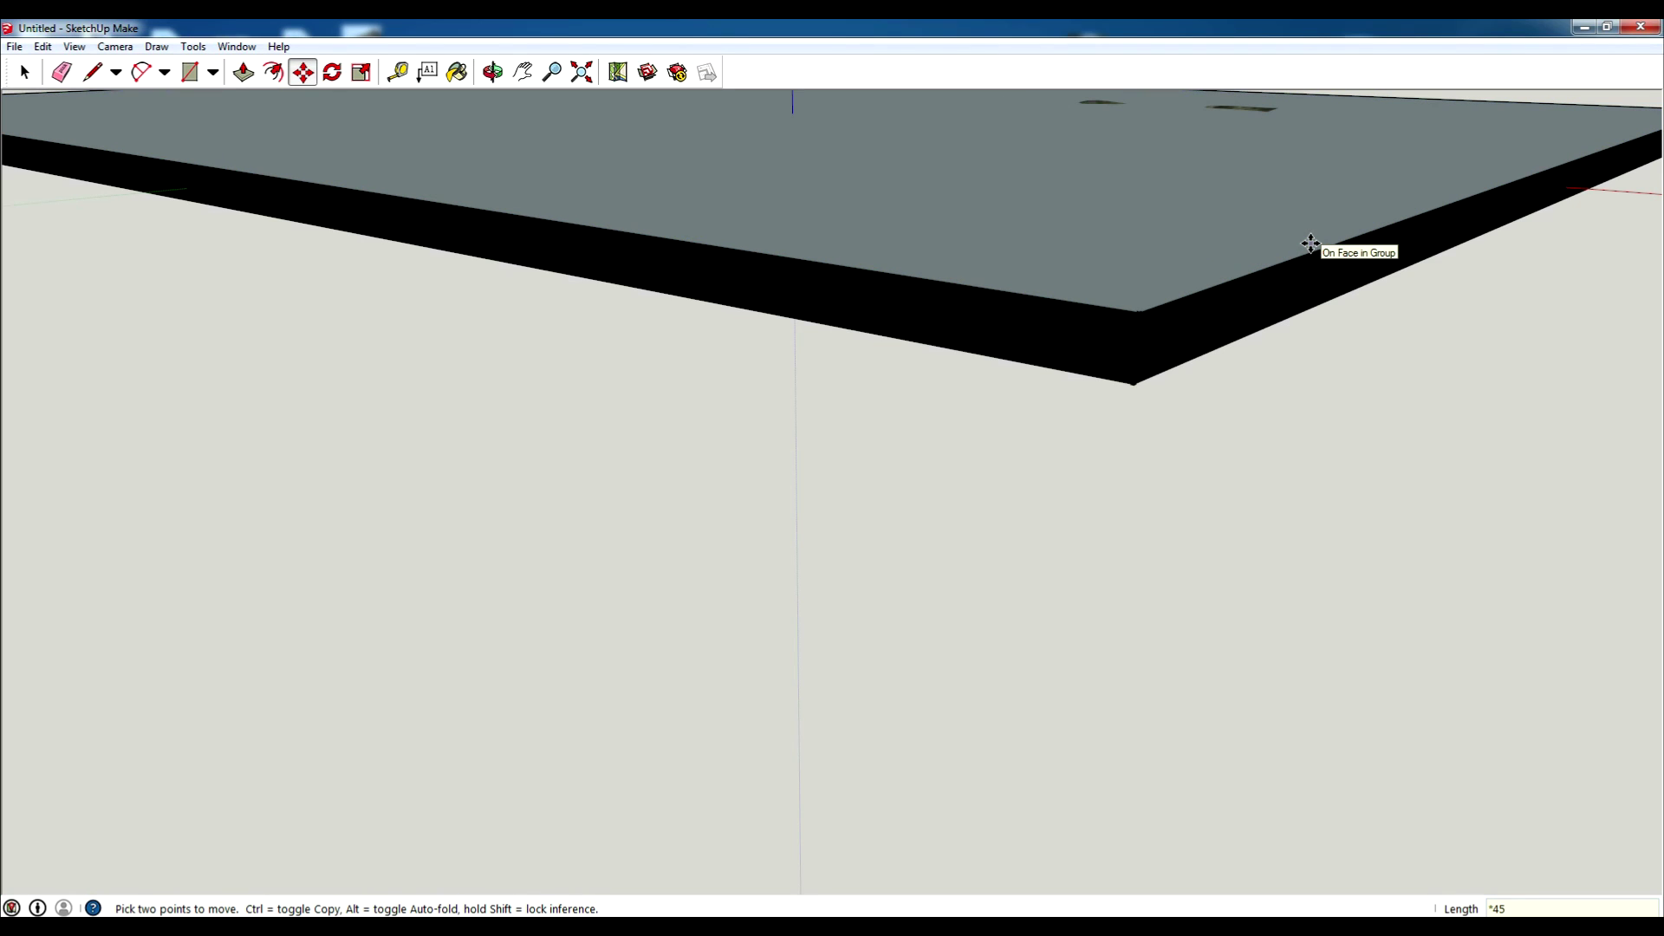
type("*")
key("Return")
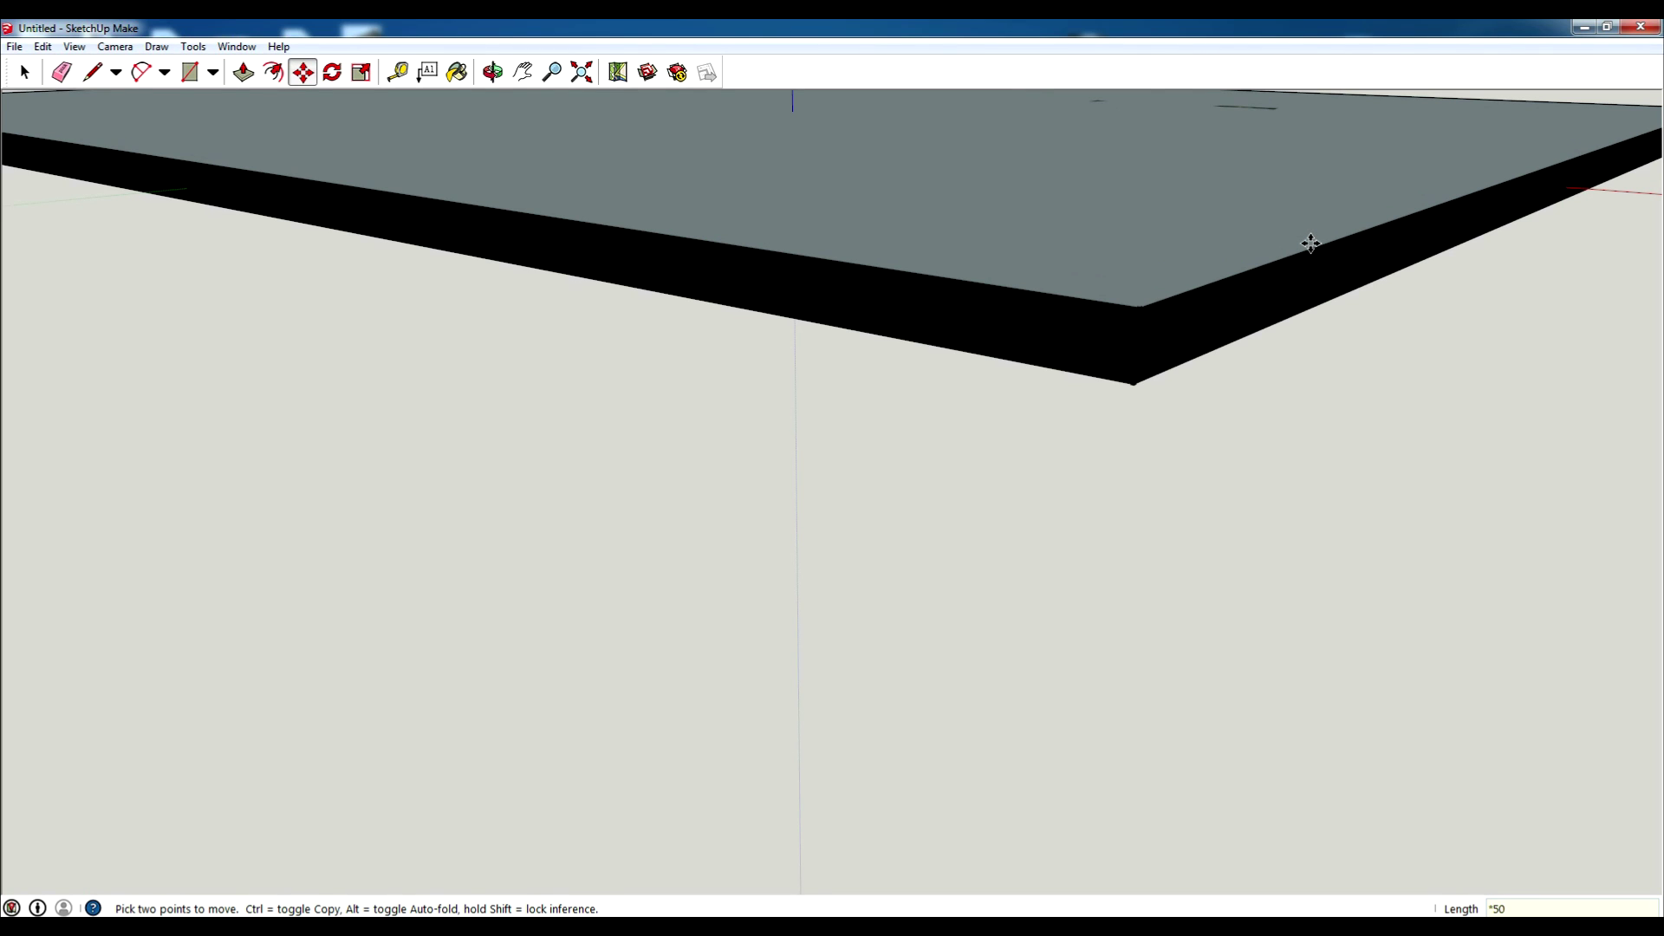
Step: Examine the stacked planes from the side and from a distance for full coverage of the terrain
scroll(1011, 298, "down", 5)
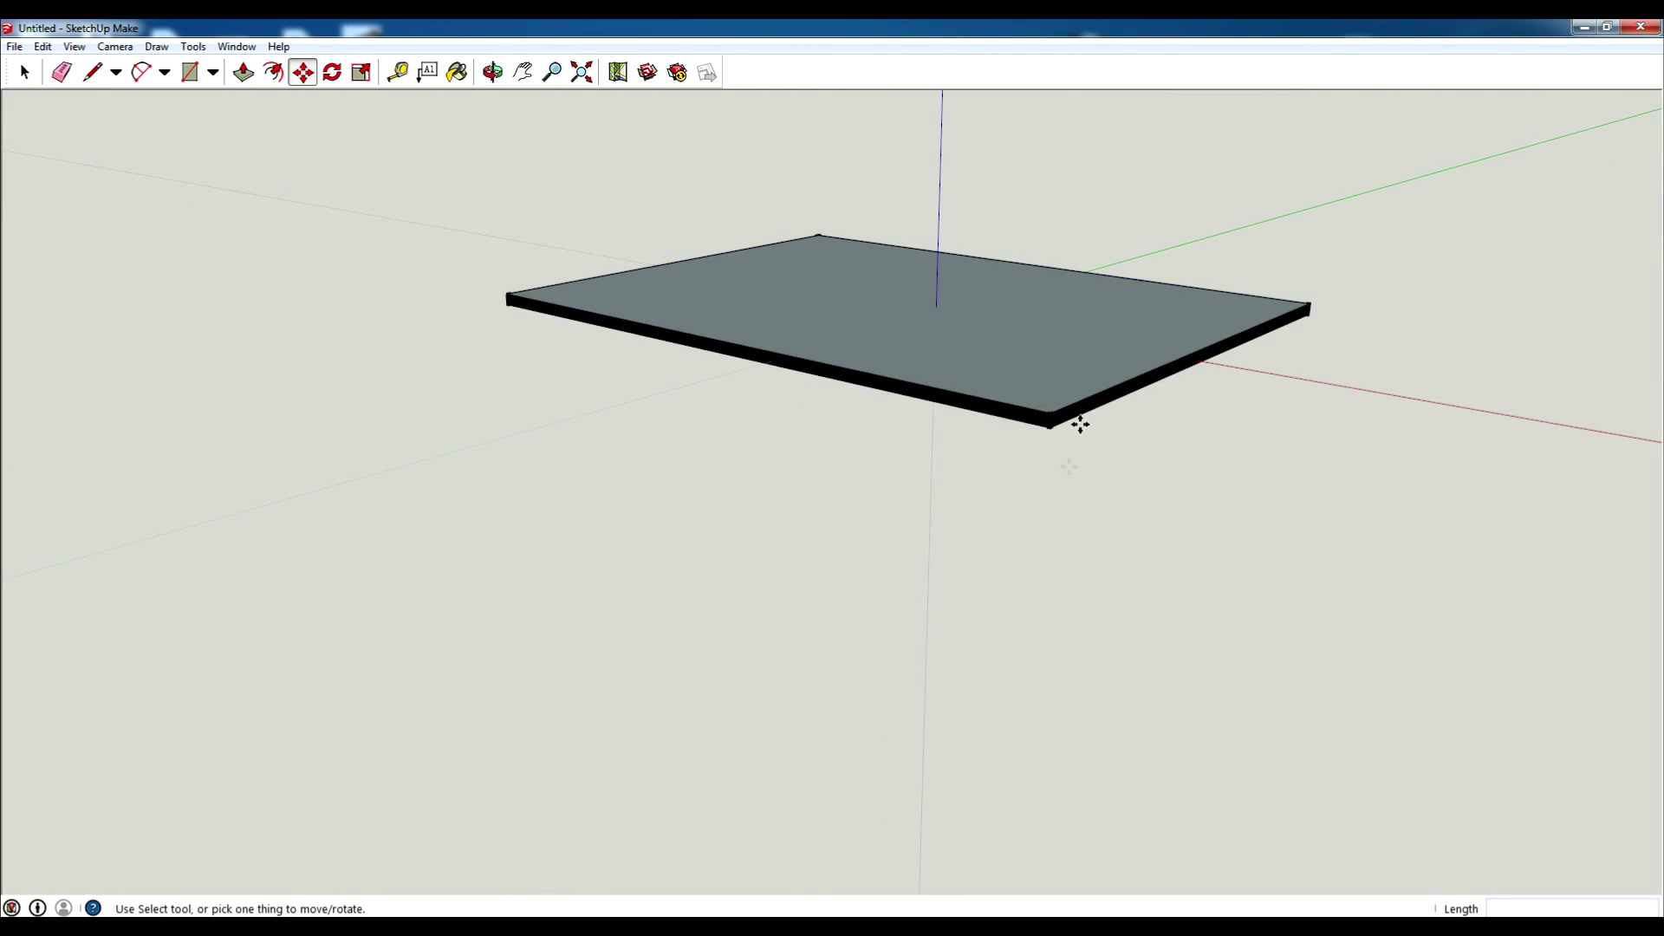
scroll(997, 265, "up", 3)
key("space")
middle_click_drag(370, 492, 922, 502)
scroll(576, 408, "up", 6)
scroll(735, 455, "down", 7)
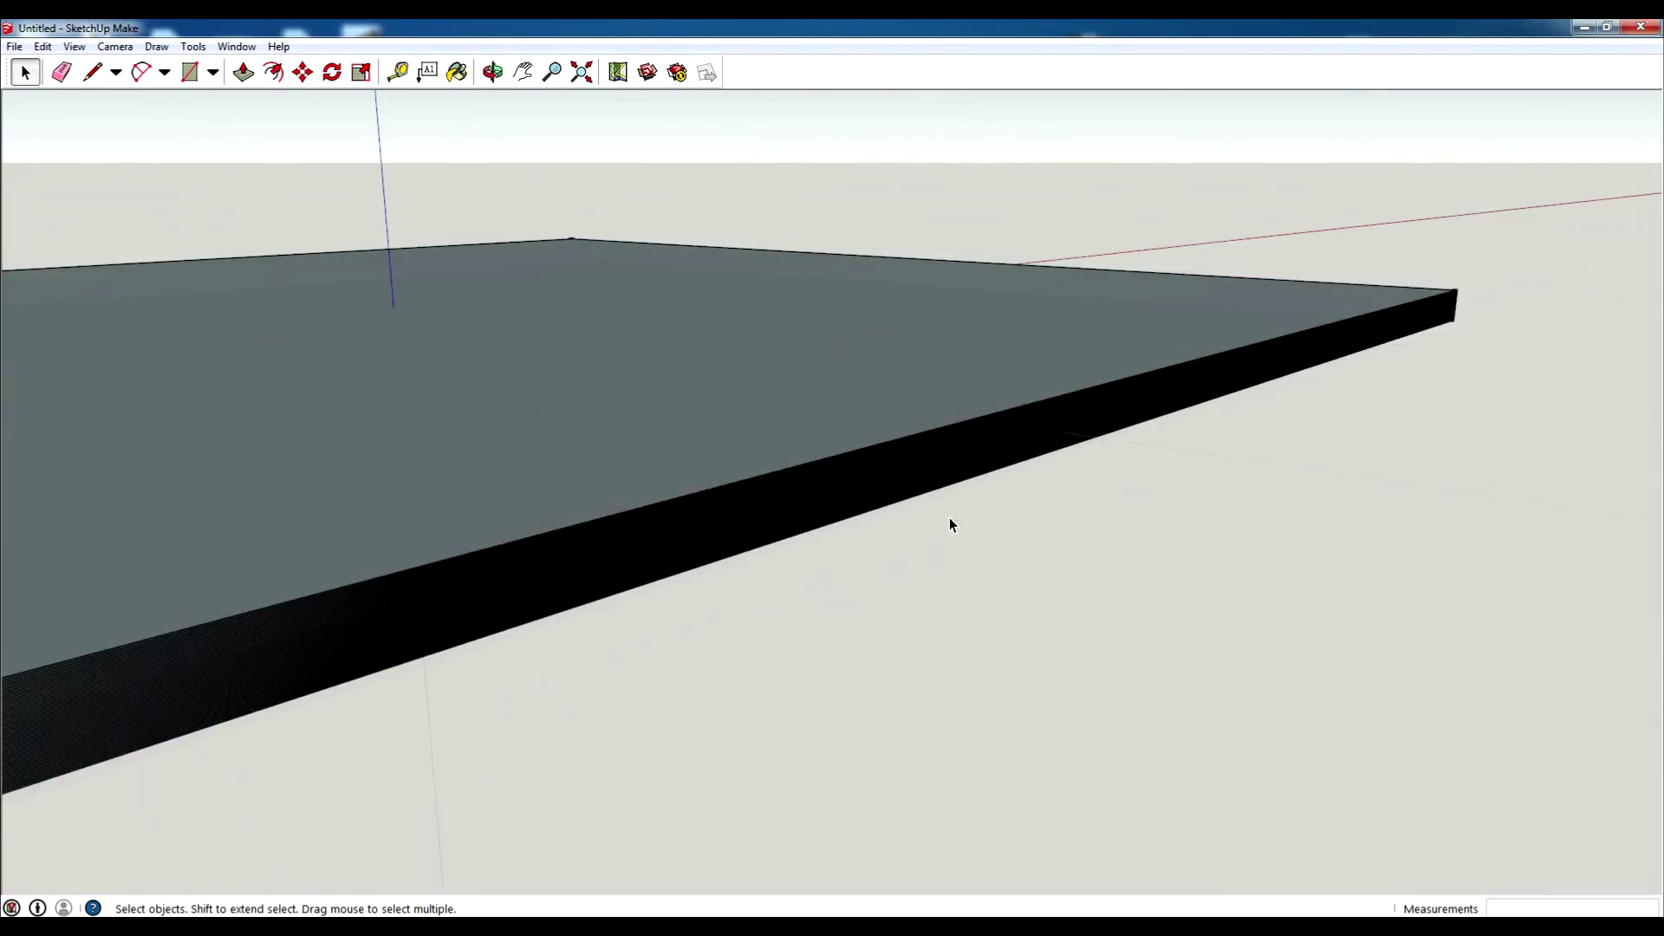
scroll(980, 518, "down", 4)
Step: Move all the stacked planes, without the terrain, along the green axis until they are clear of the terrain
left_click(1068, 455)
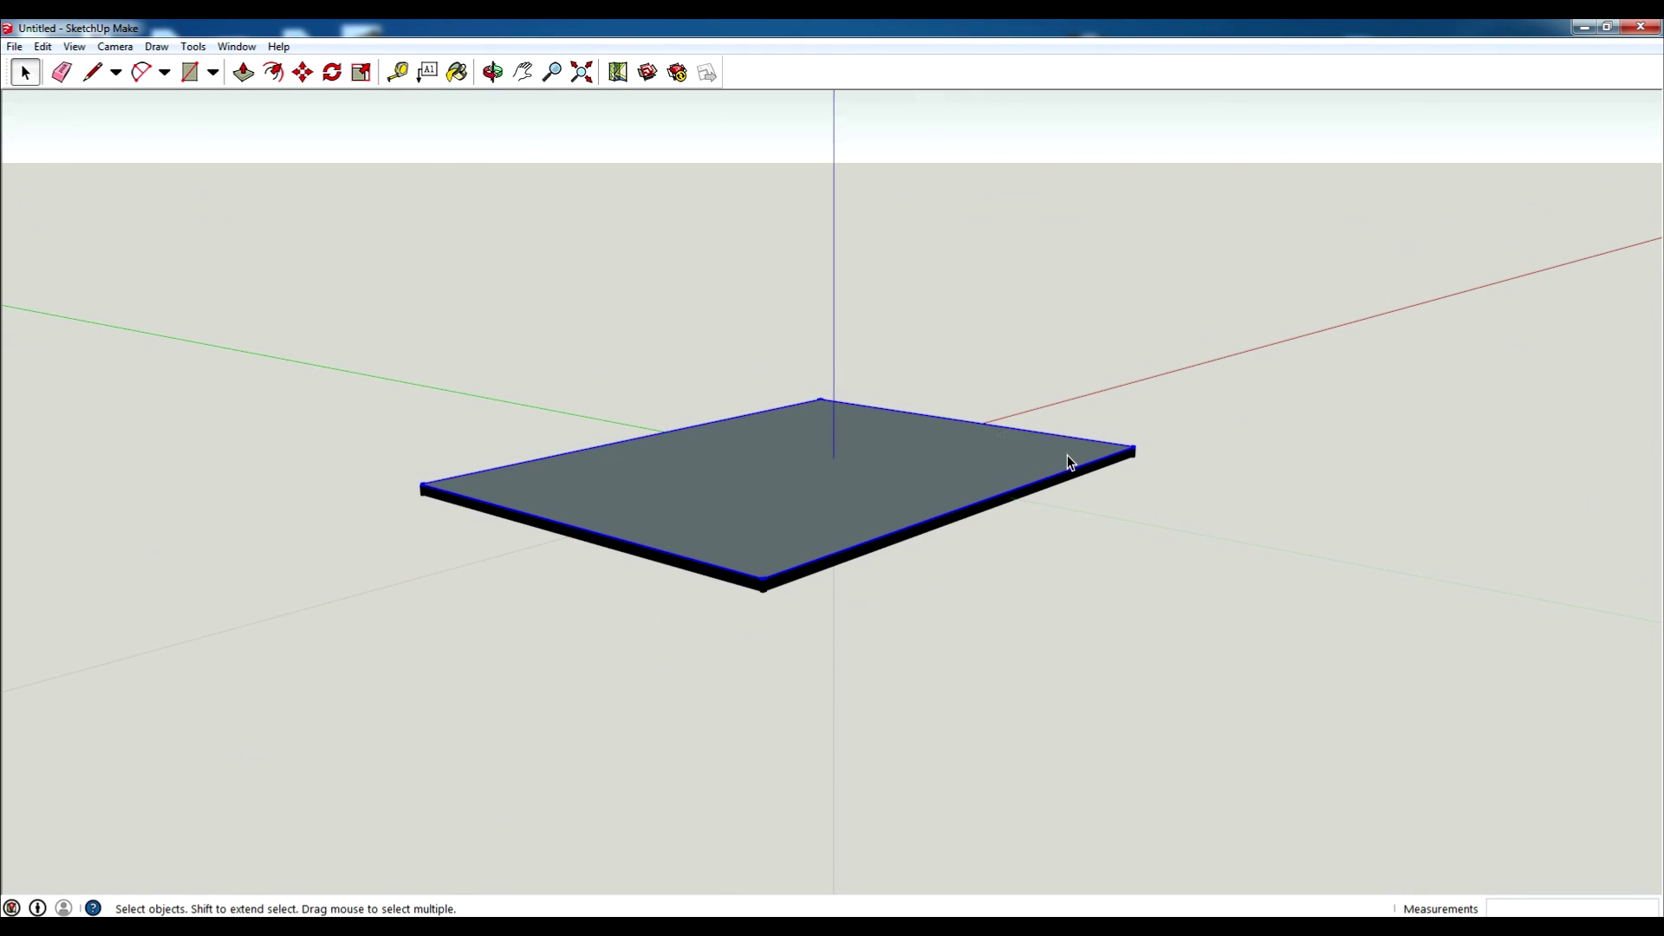
left_click_drag(289, 245, 1306, 773)
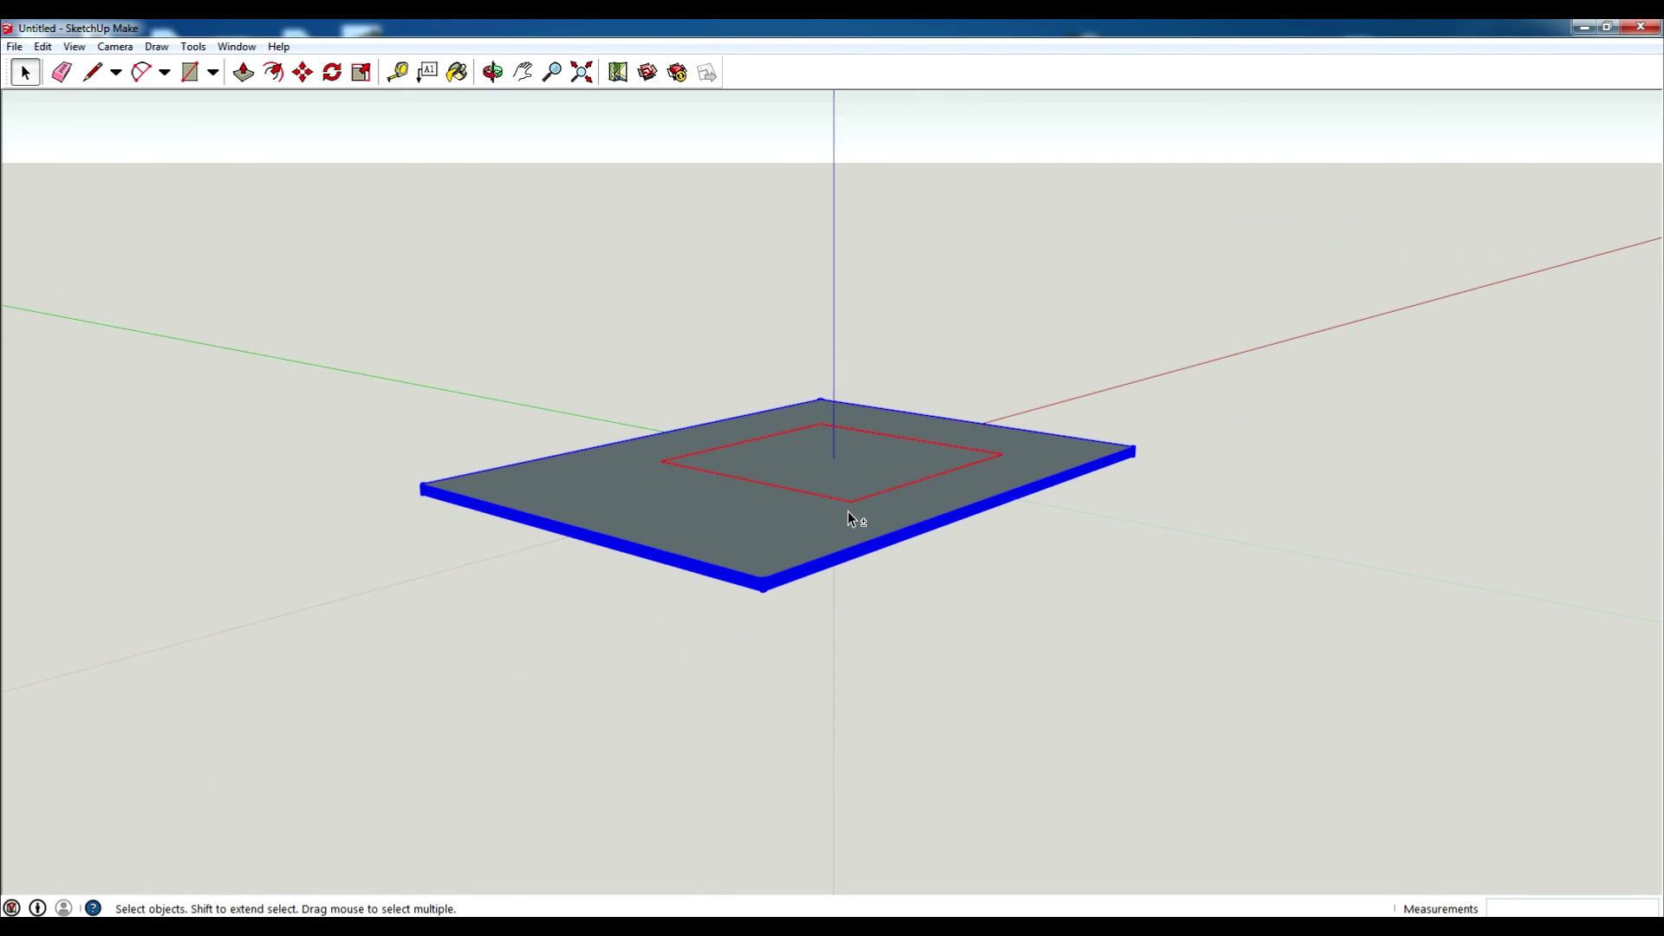
left_click(851, 501, "shift")
key("m")
left_click(861, 515)
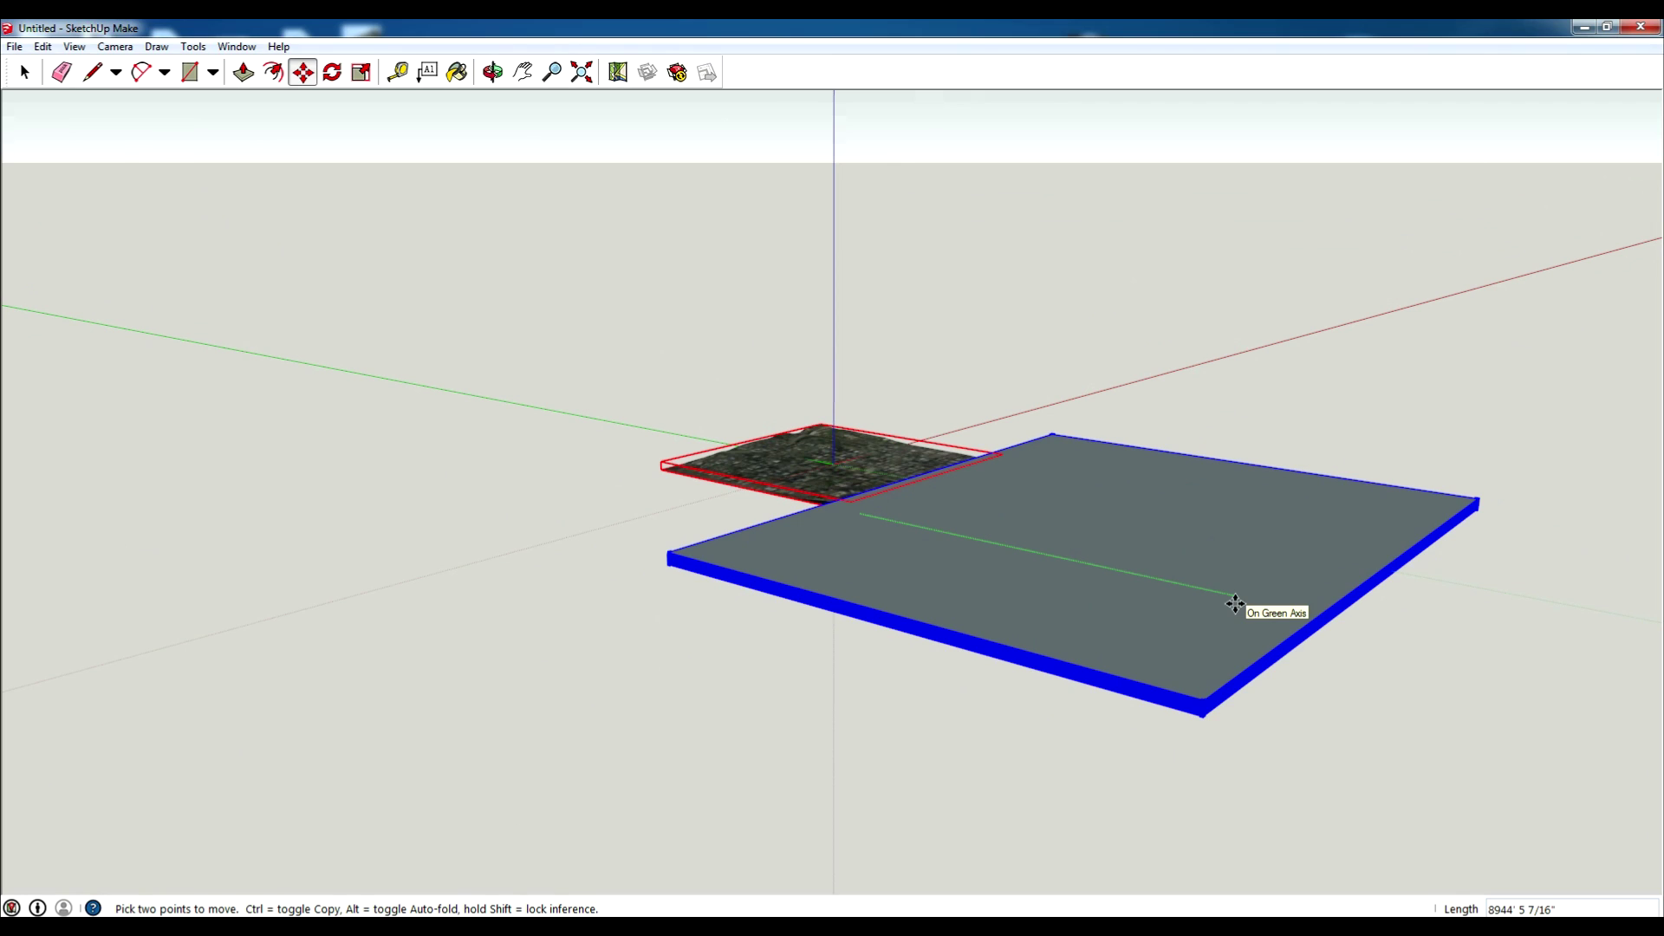
left_click(1297, 616)
key("space")
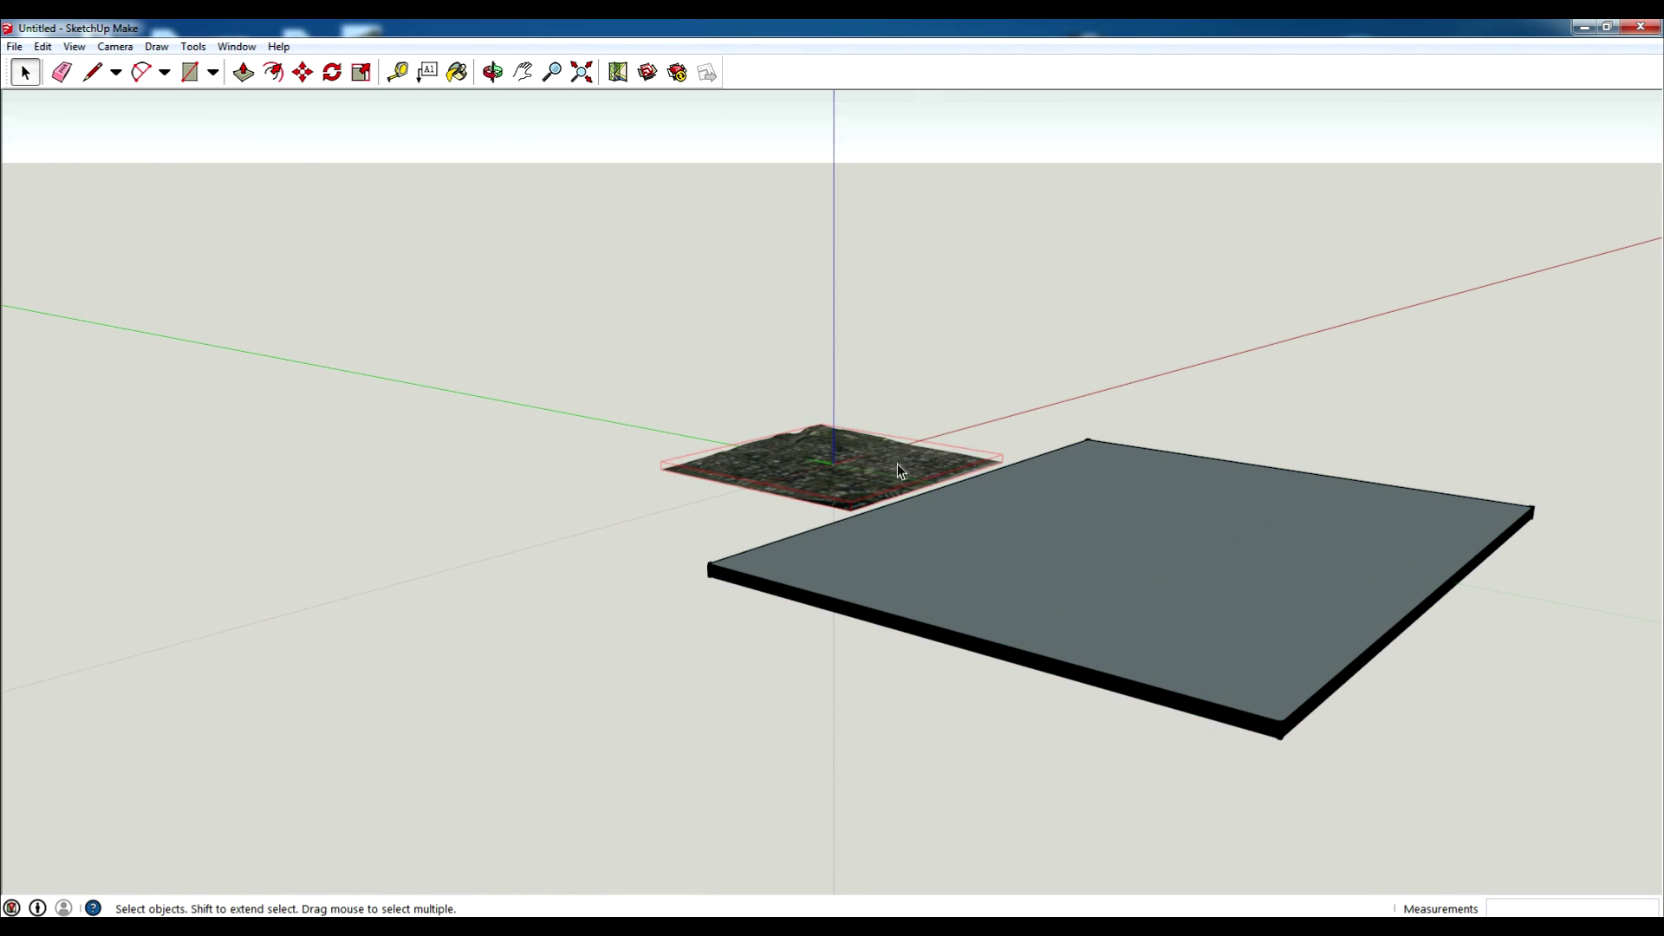
Step: Unlock the terrain group and explode it into loose geometry
right_click(897, 464)
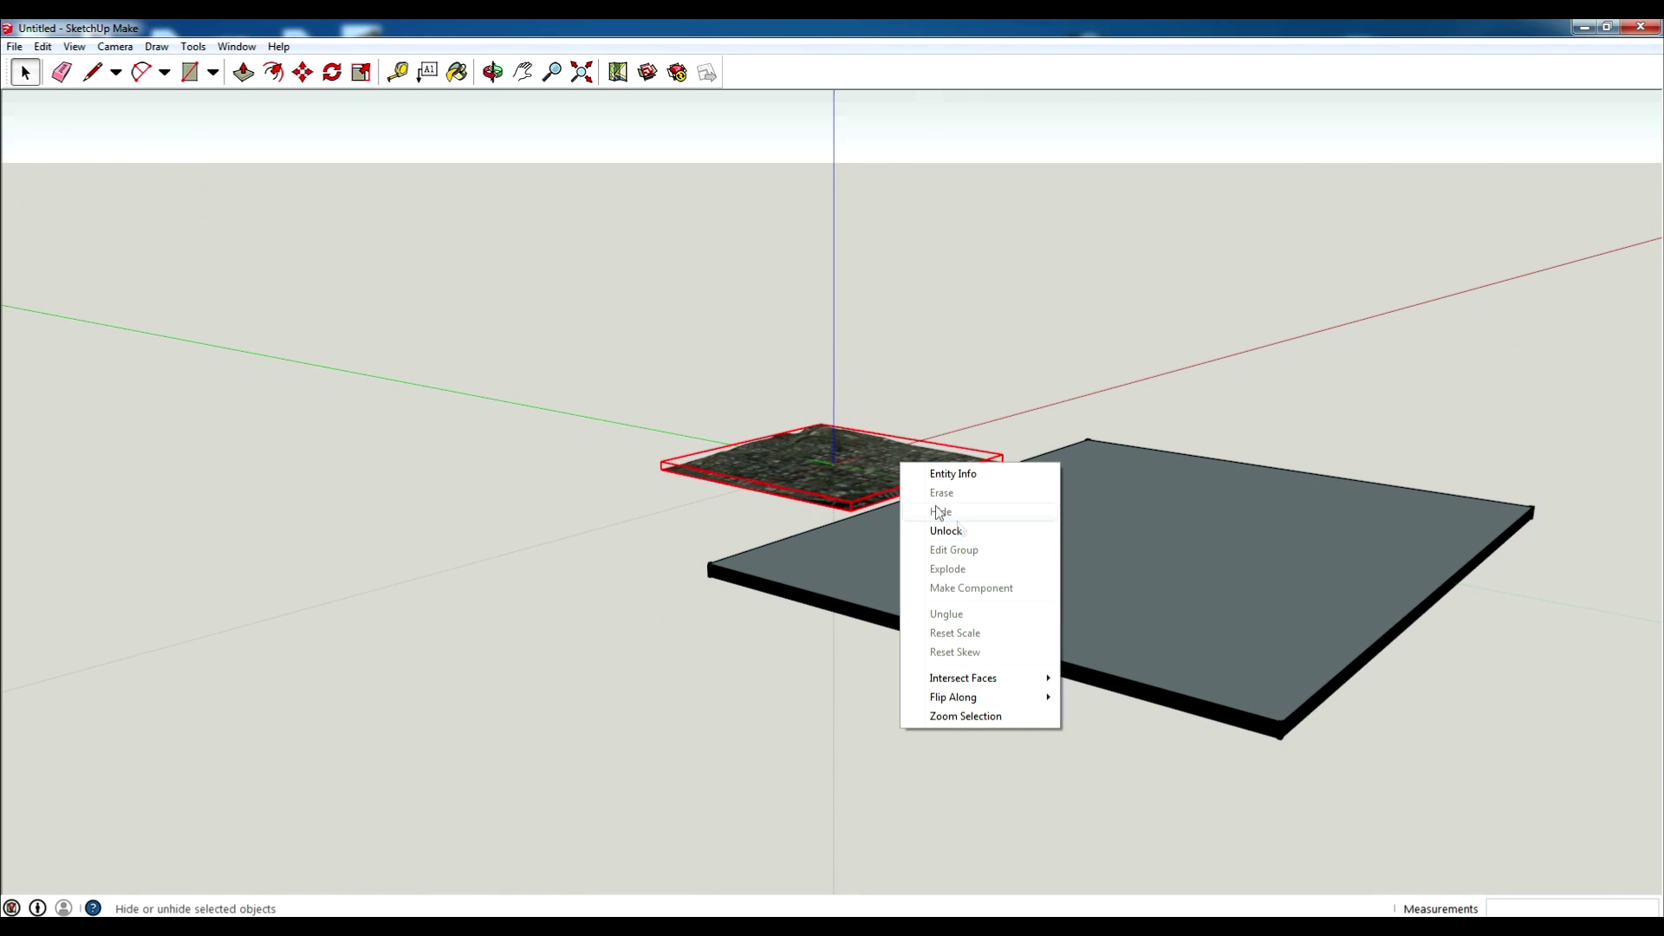
left_click(947, 531)
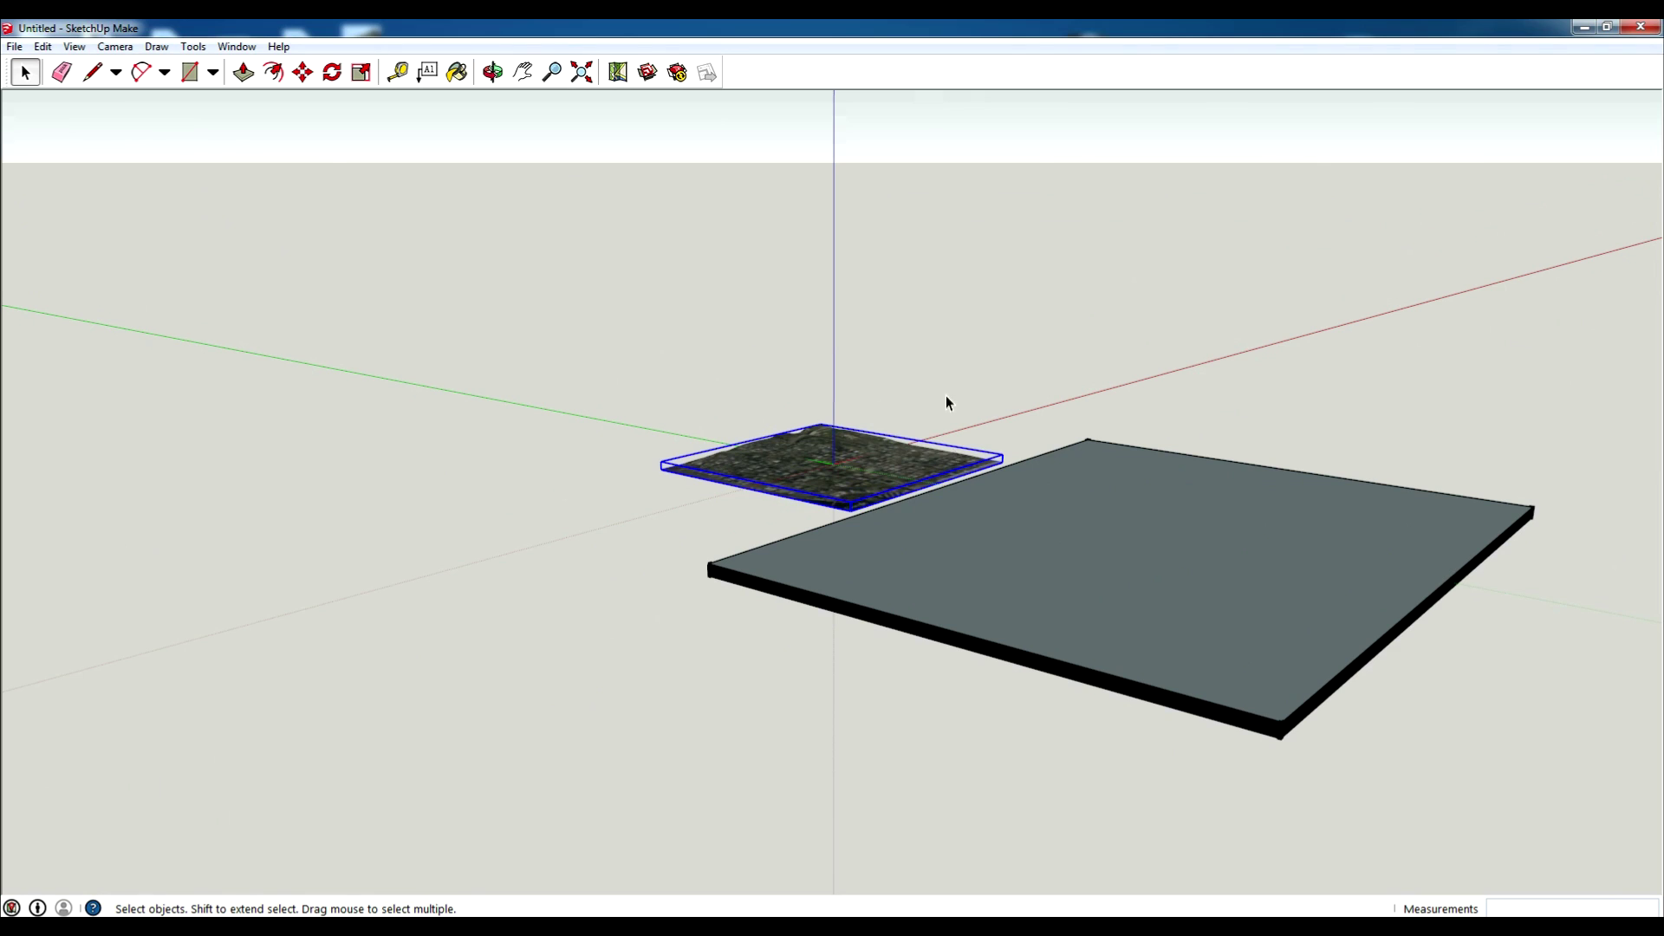
right_click(919, 457)
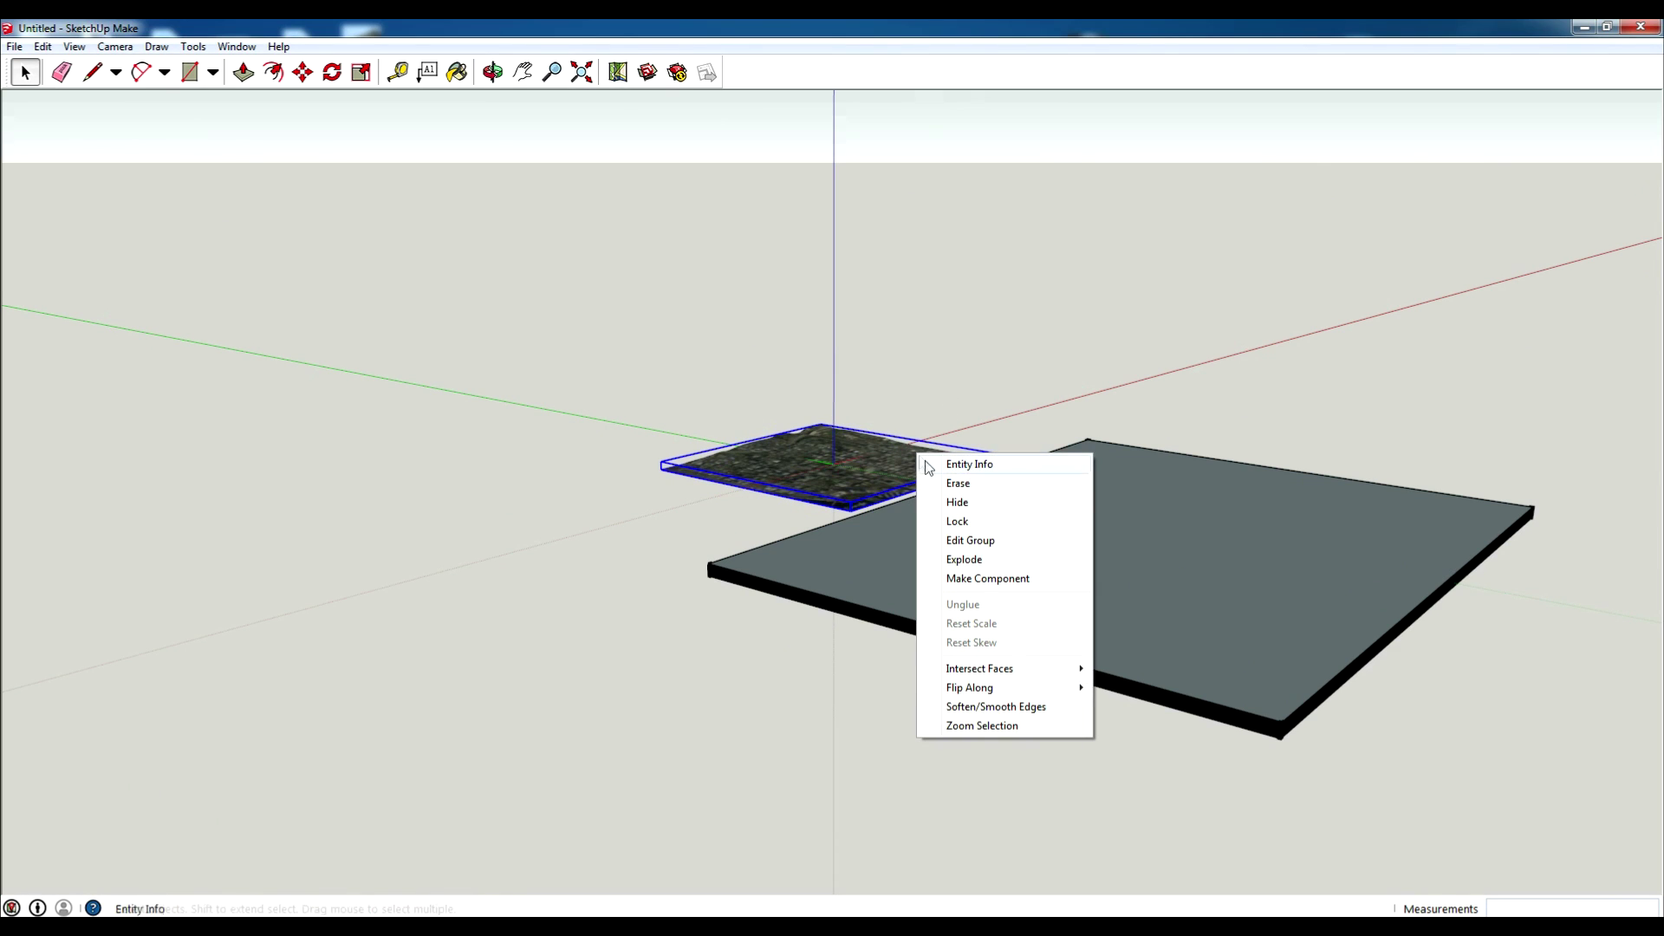
left_click(1007, 560)
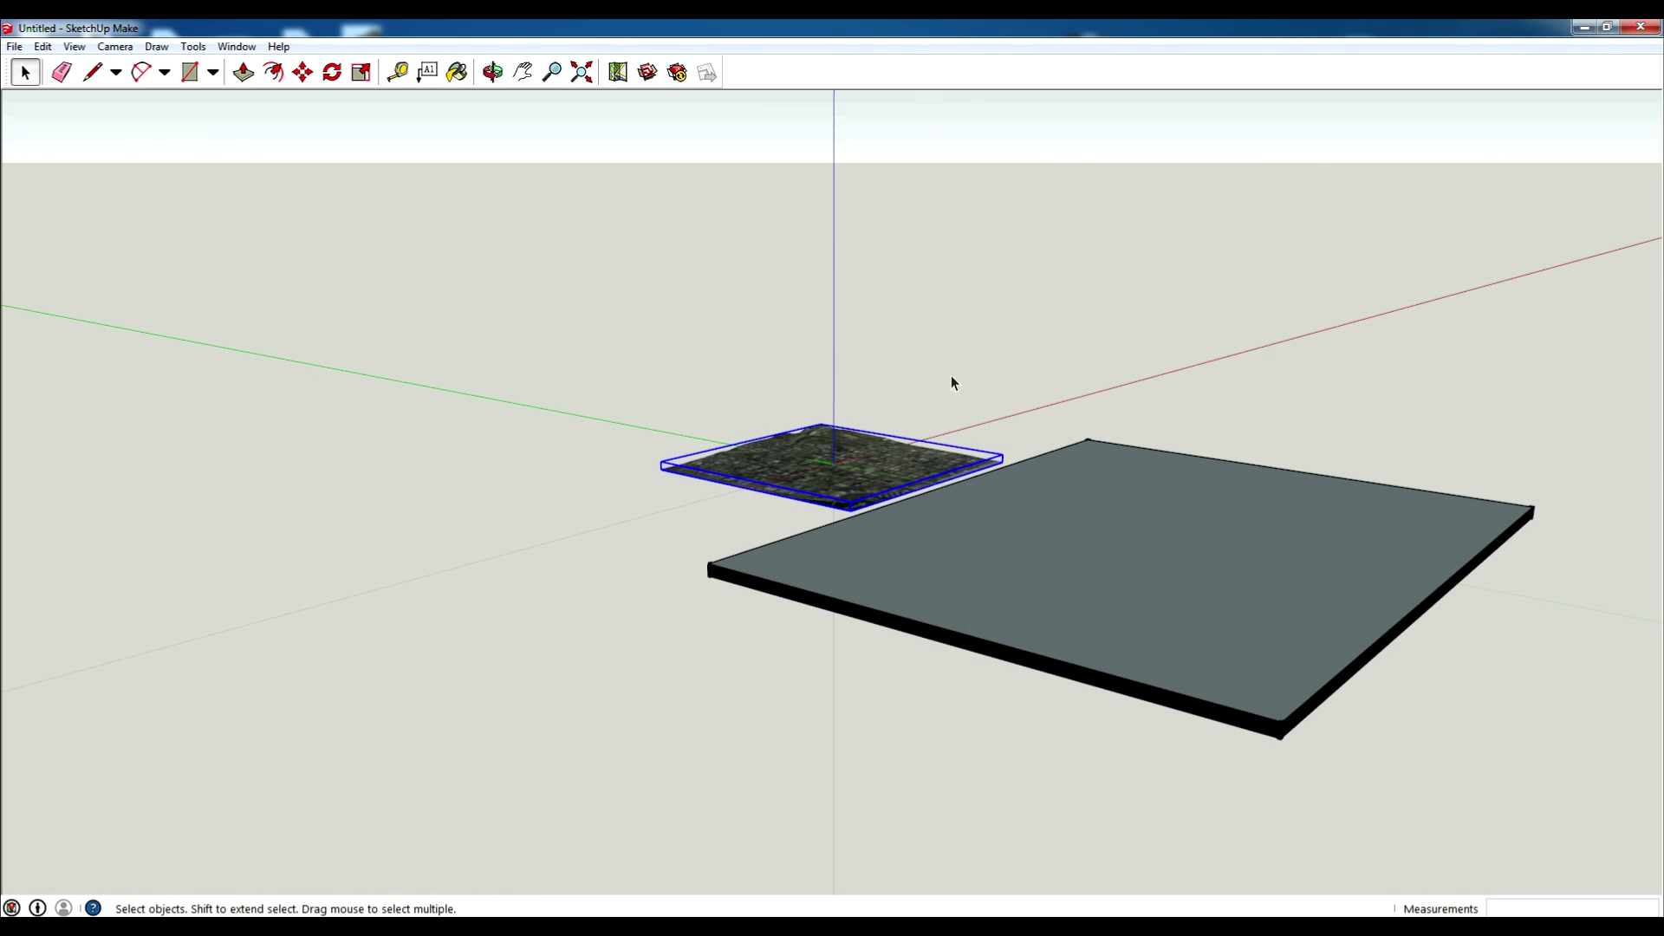
Step: Examine the exploded terrain's surface up close and from the side, next to the stacked planes
middle_click_drag(923, 404, 293, 635)
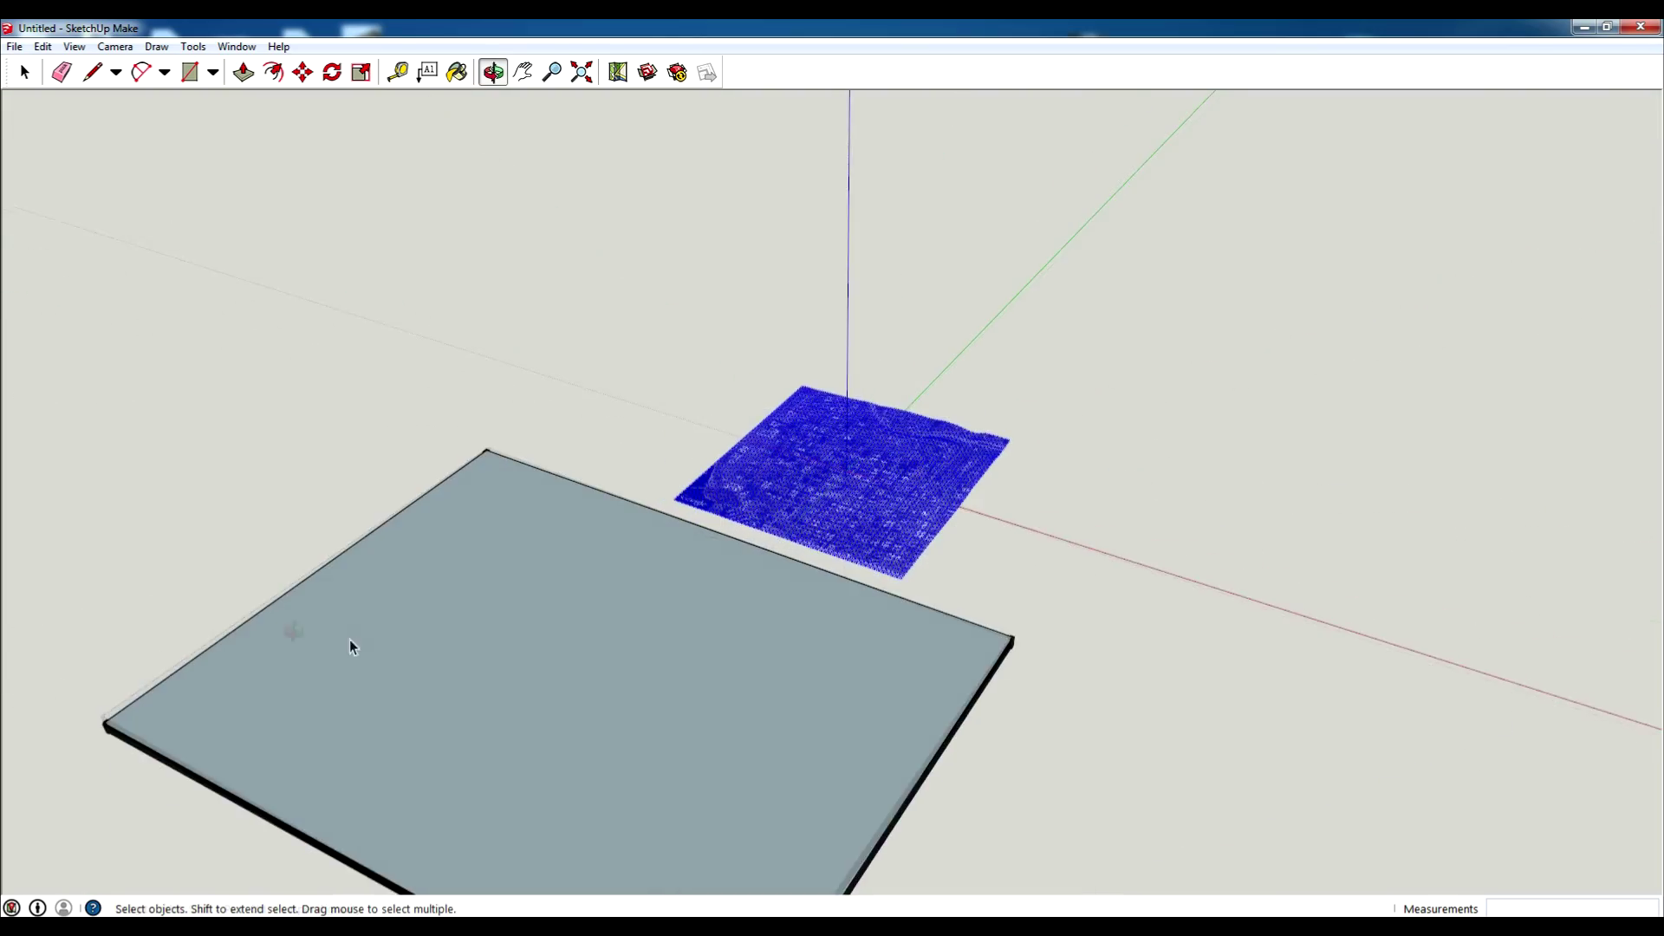
scroll(944, 508, "up", 5)
scroll(1075, 337, "up", 5)
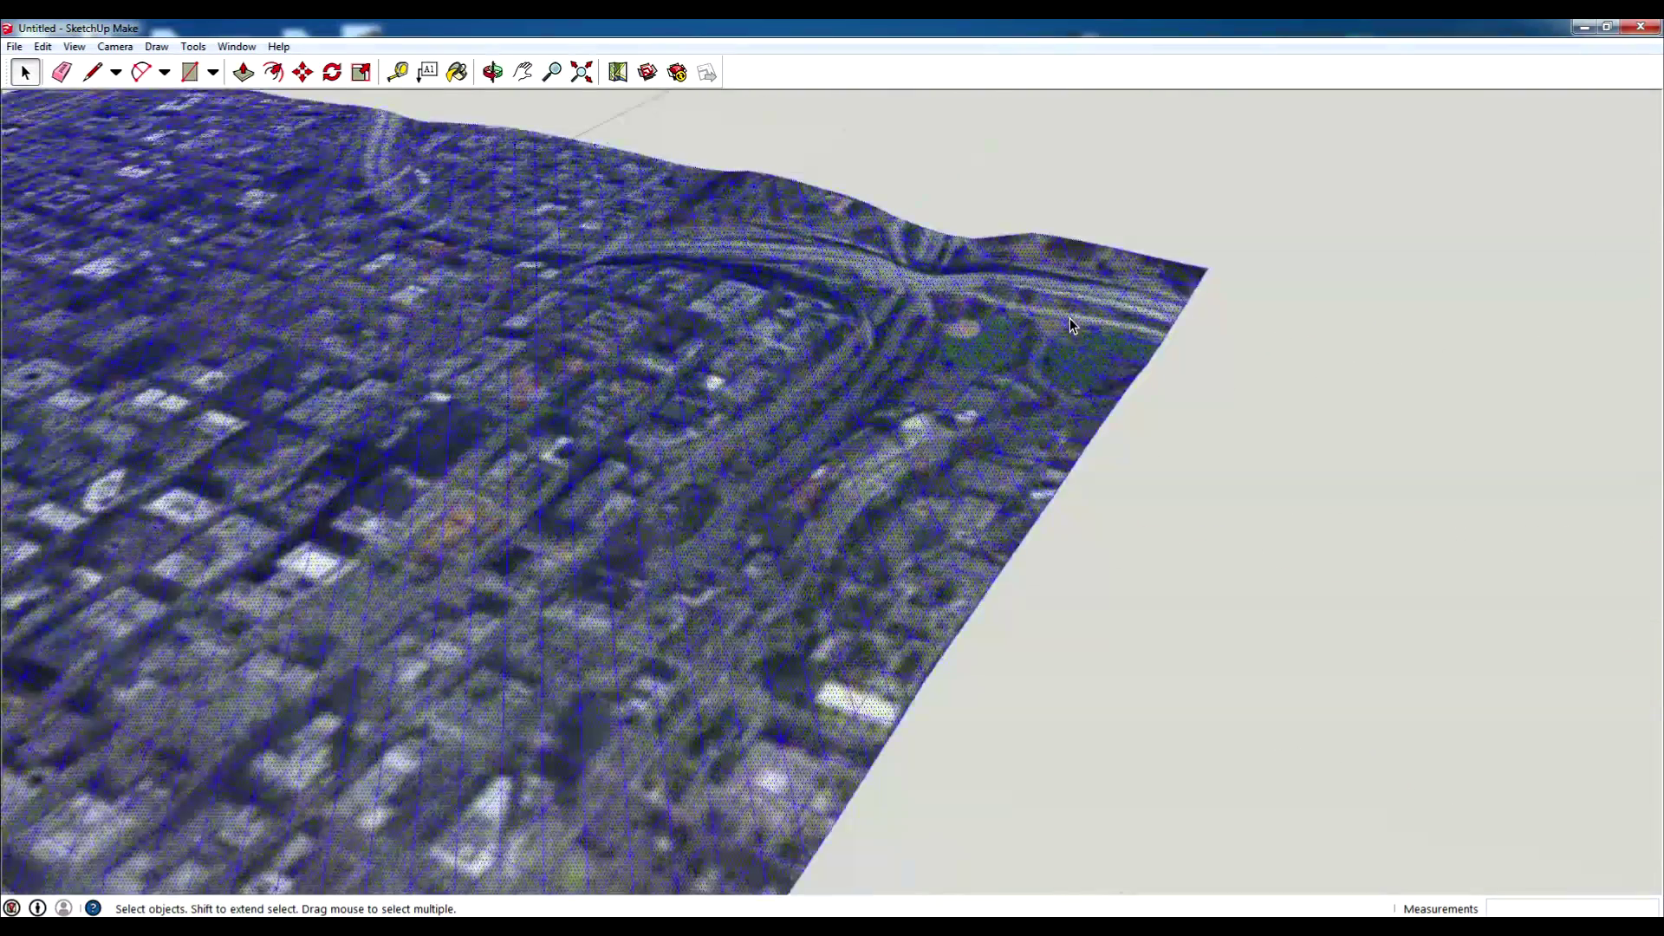
scroll(1065, 336, "down", 4)
scroll(1063, 387, "down", 4)
middle_click_drag(1144, 469, 639, 318)
scroll(579, 398, "down", 4)
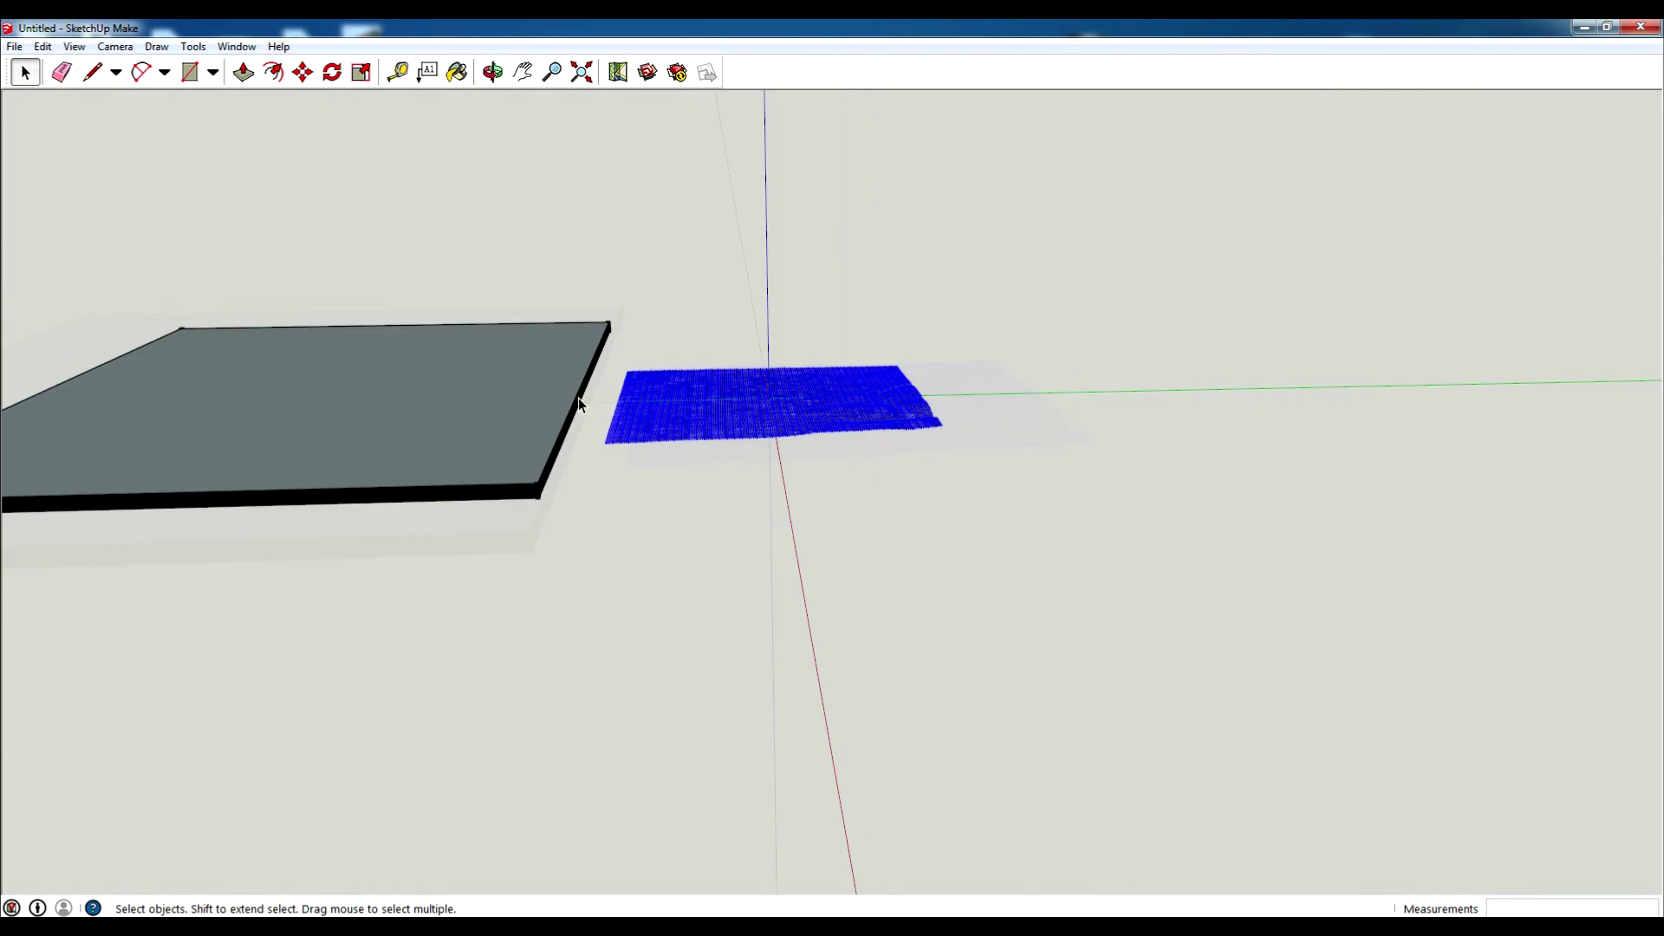
scroll(113, 364, "up", 2)
Step: Try to group the stacked planes beside the terrain
left_click(684, 393)
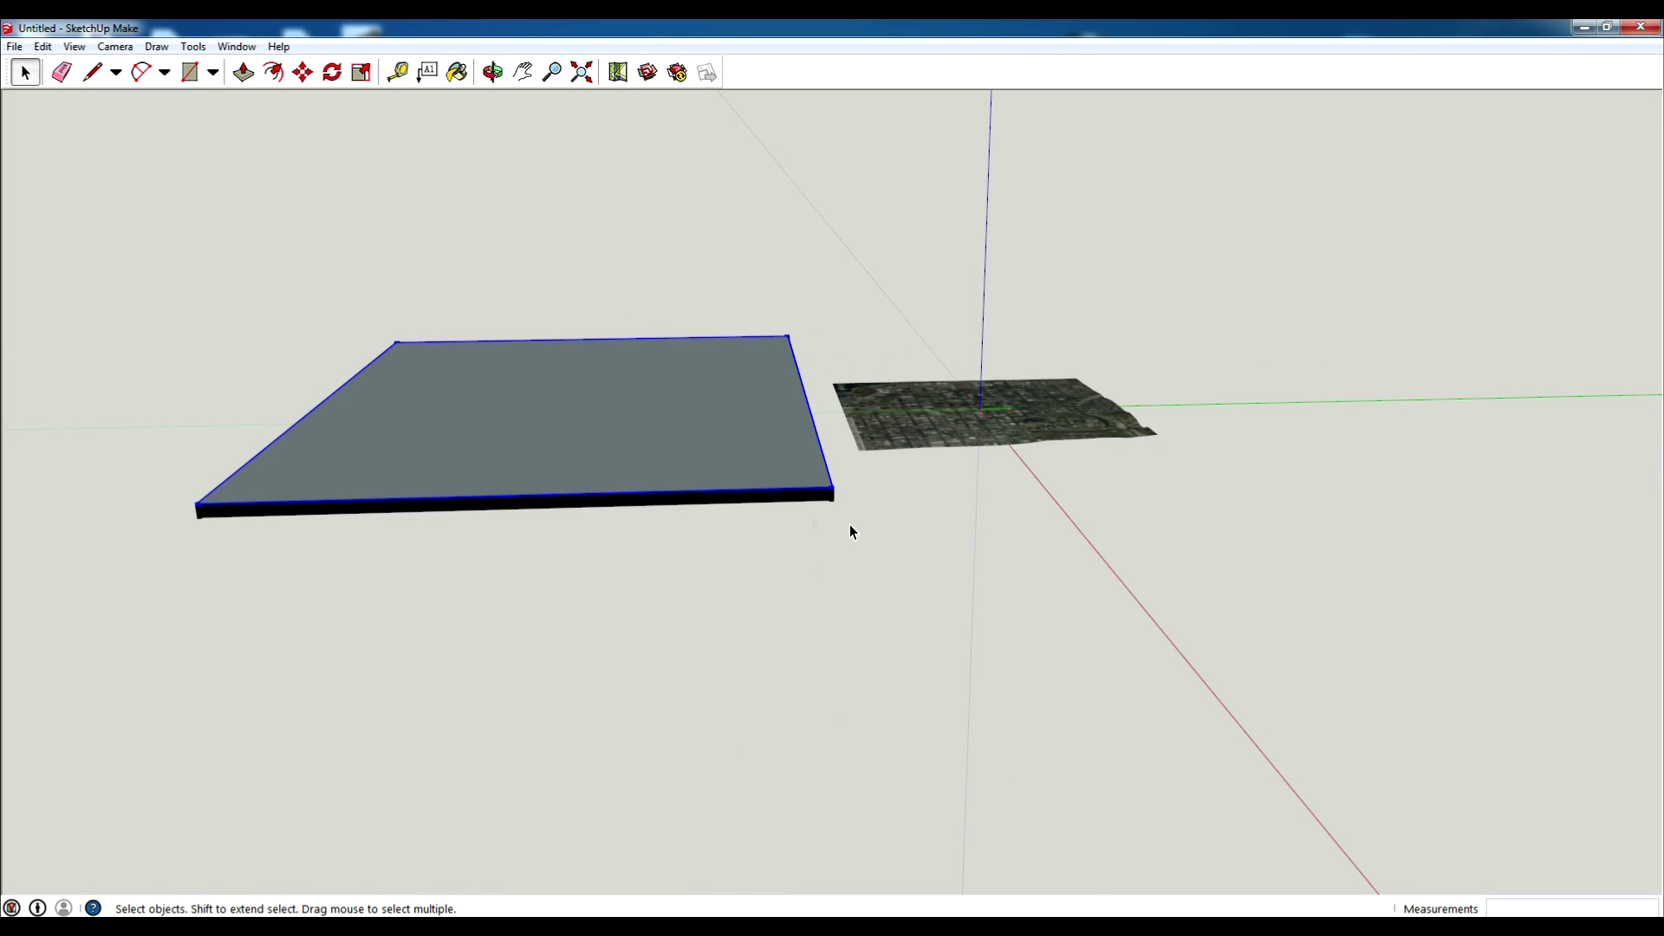
middle_click_drag(602, 341, 643, 417)
right_click(643, 417)
left_click(731, 587)
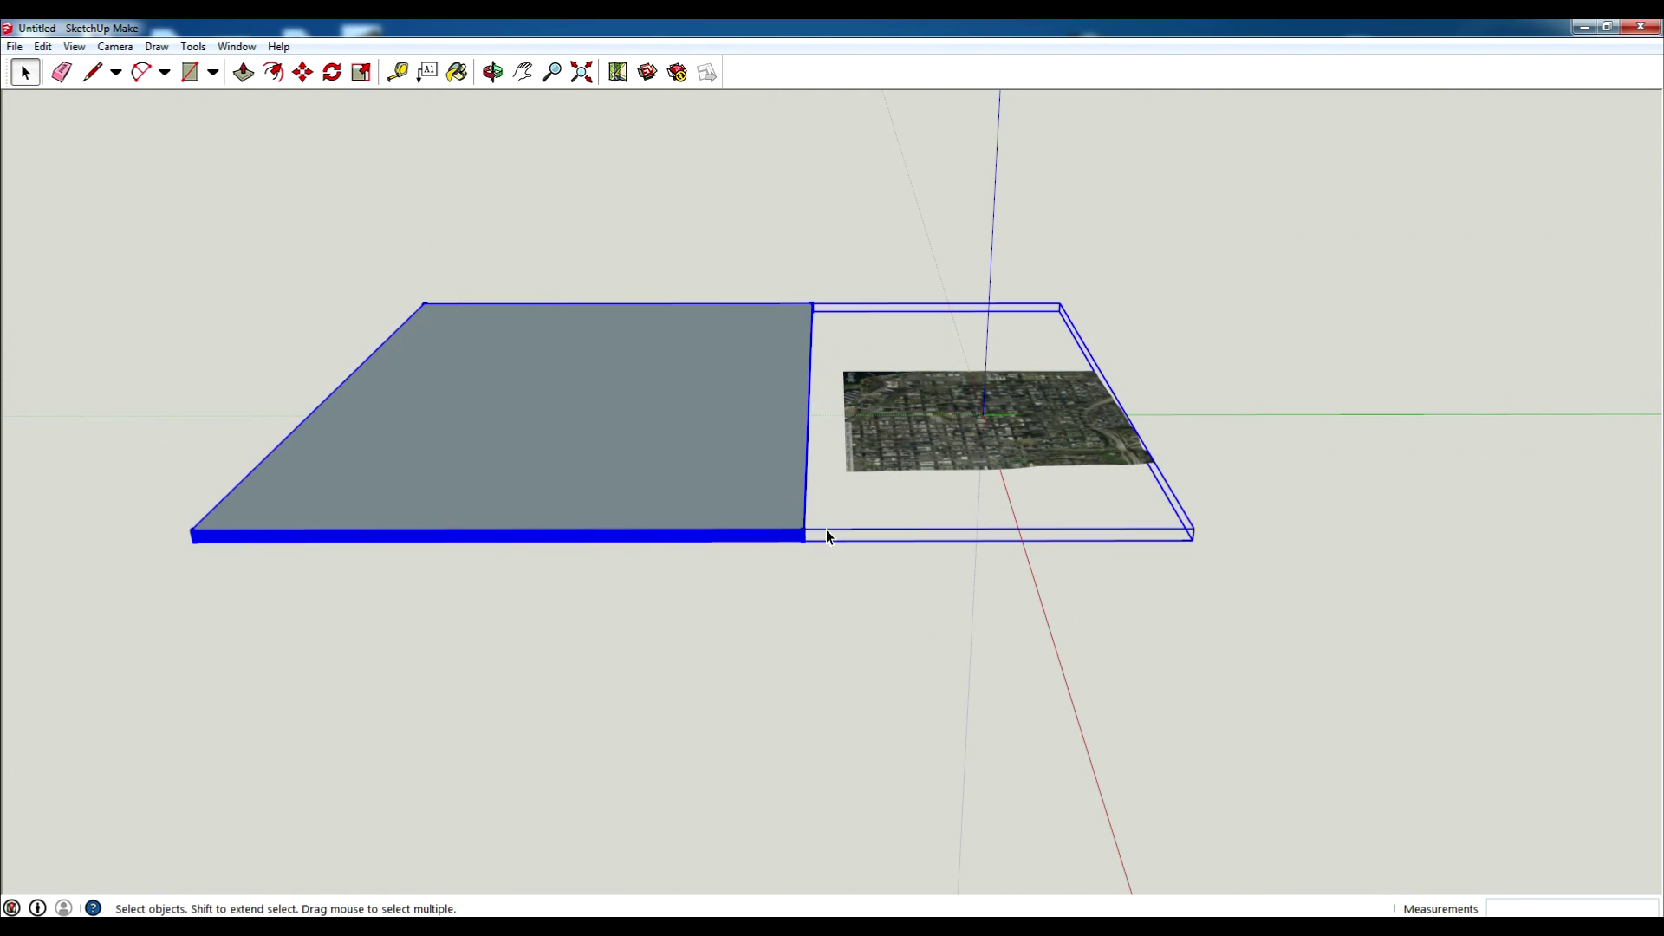
Step: Select all the stacked planes without the terrain and make them a group
left_click(821, 523)
middle_click_drag(849, 574, 263, 241)
left_click_drag(754, 607, 884, 591)
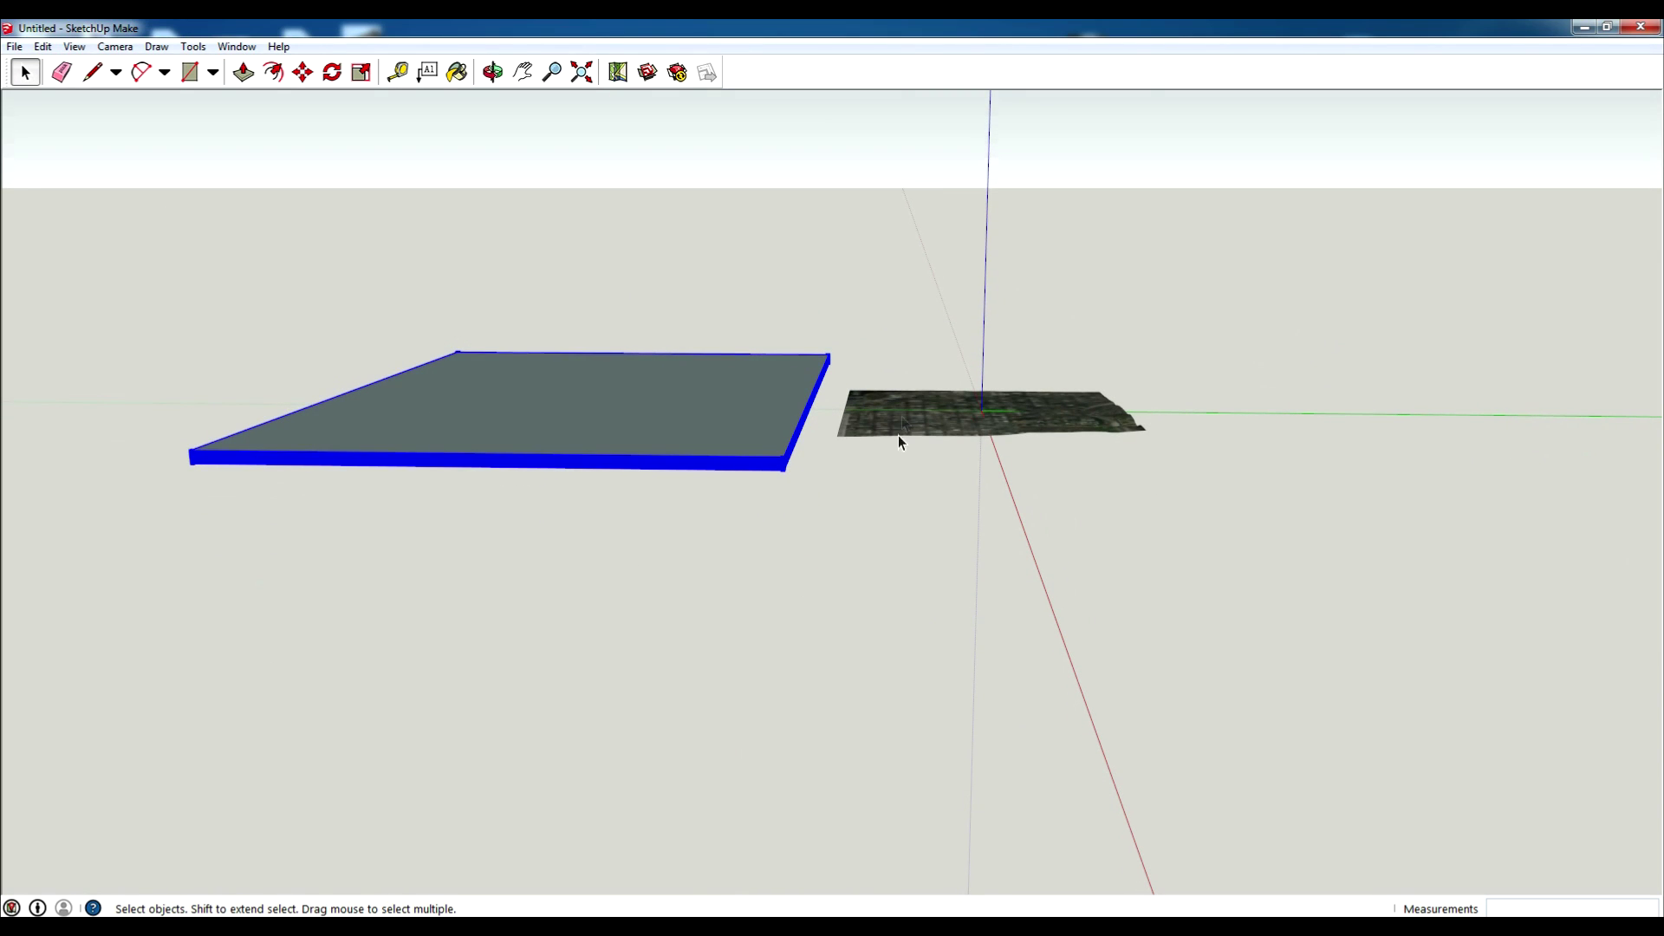
middle_click_drag(761, 394, 694, 461)
right_click(693, 461)
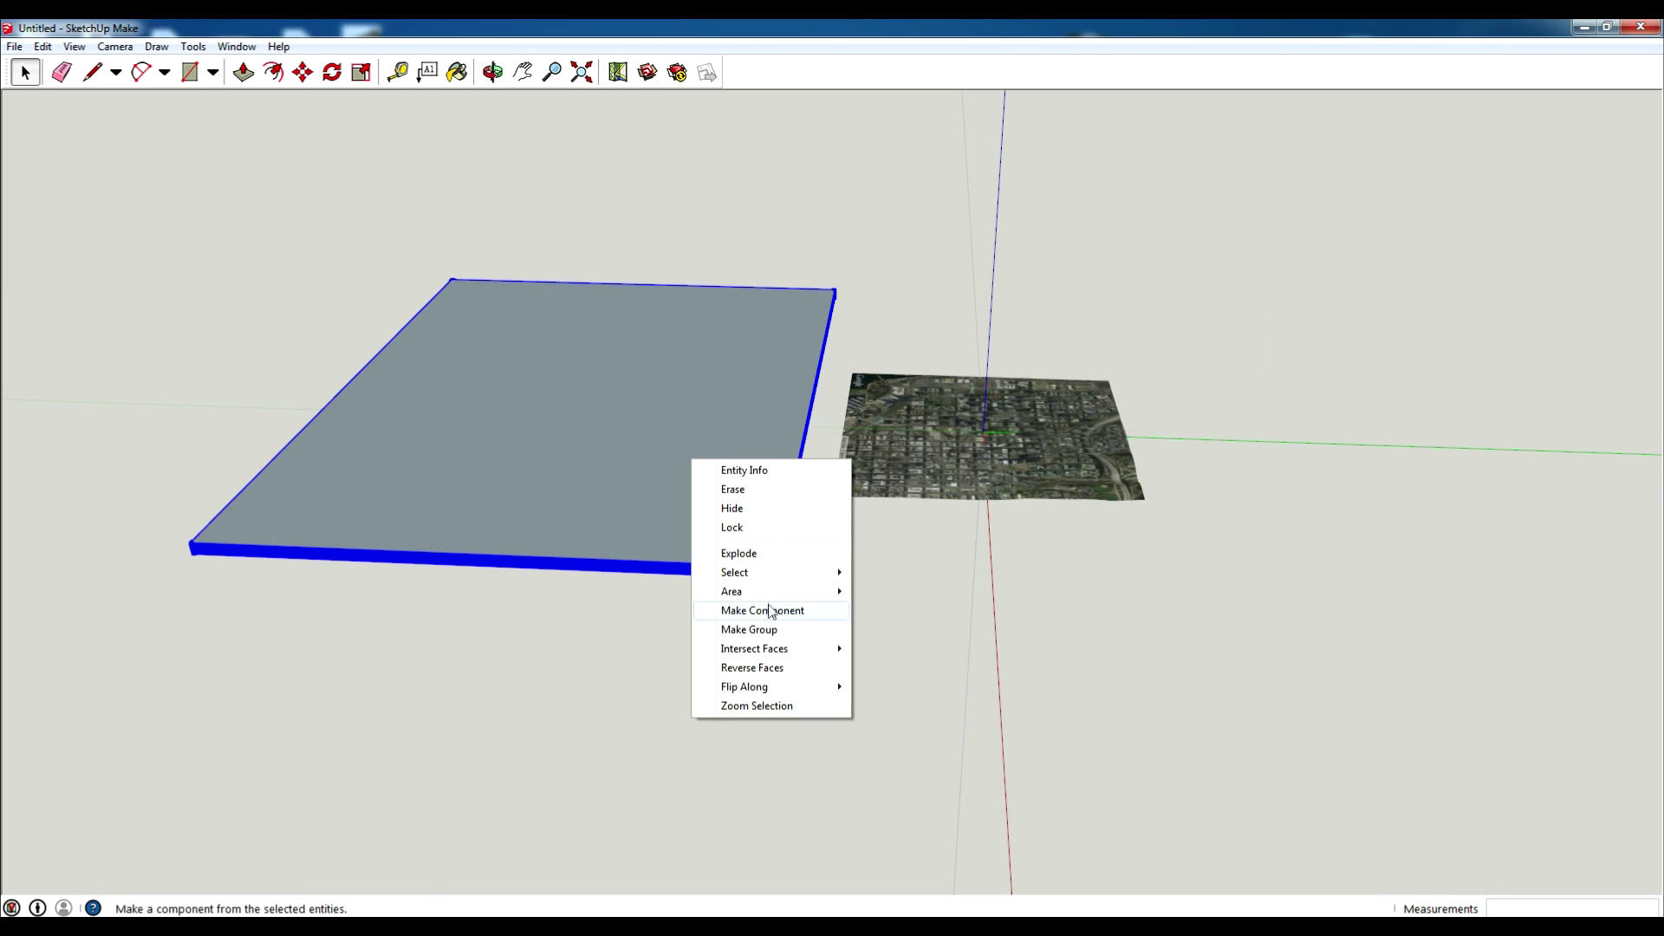
left_click(776, 638)
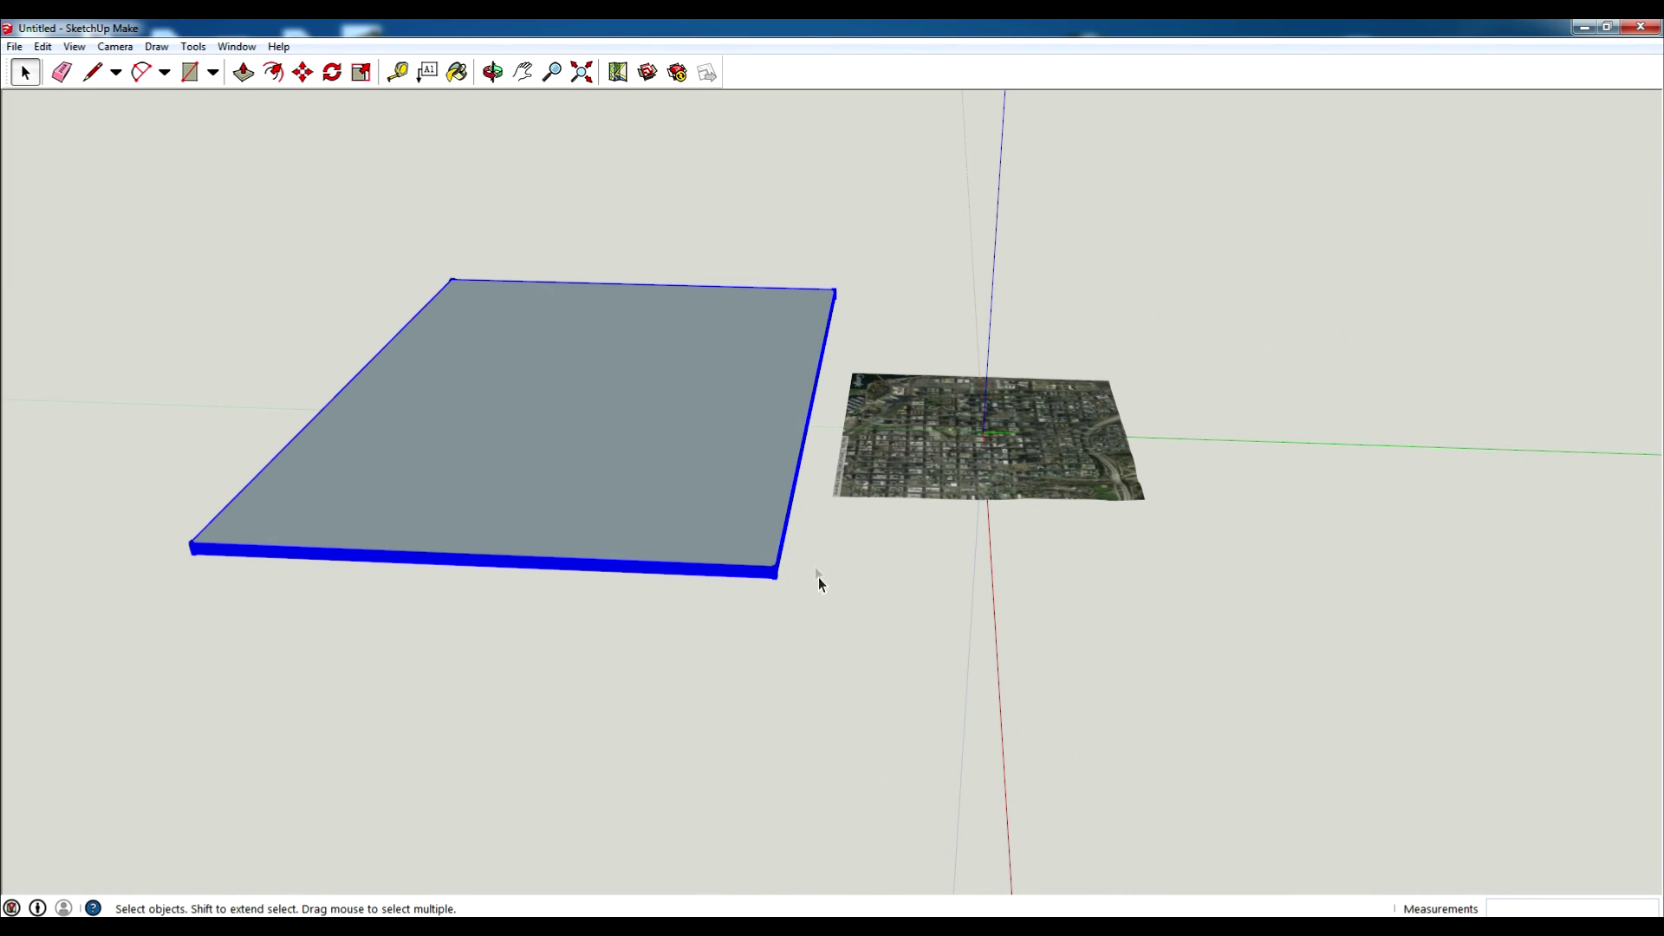
Step: Move the grouped planes along the green axis back over the terrain so they cover it completely
key("m")
left_click(727, 470)
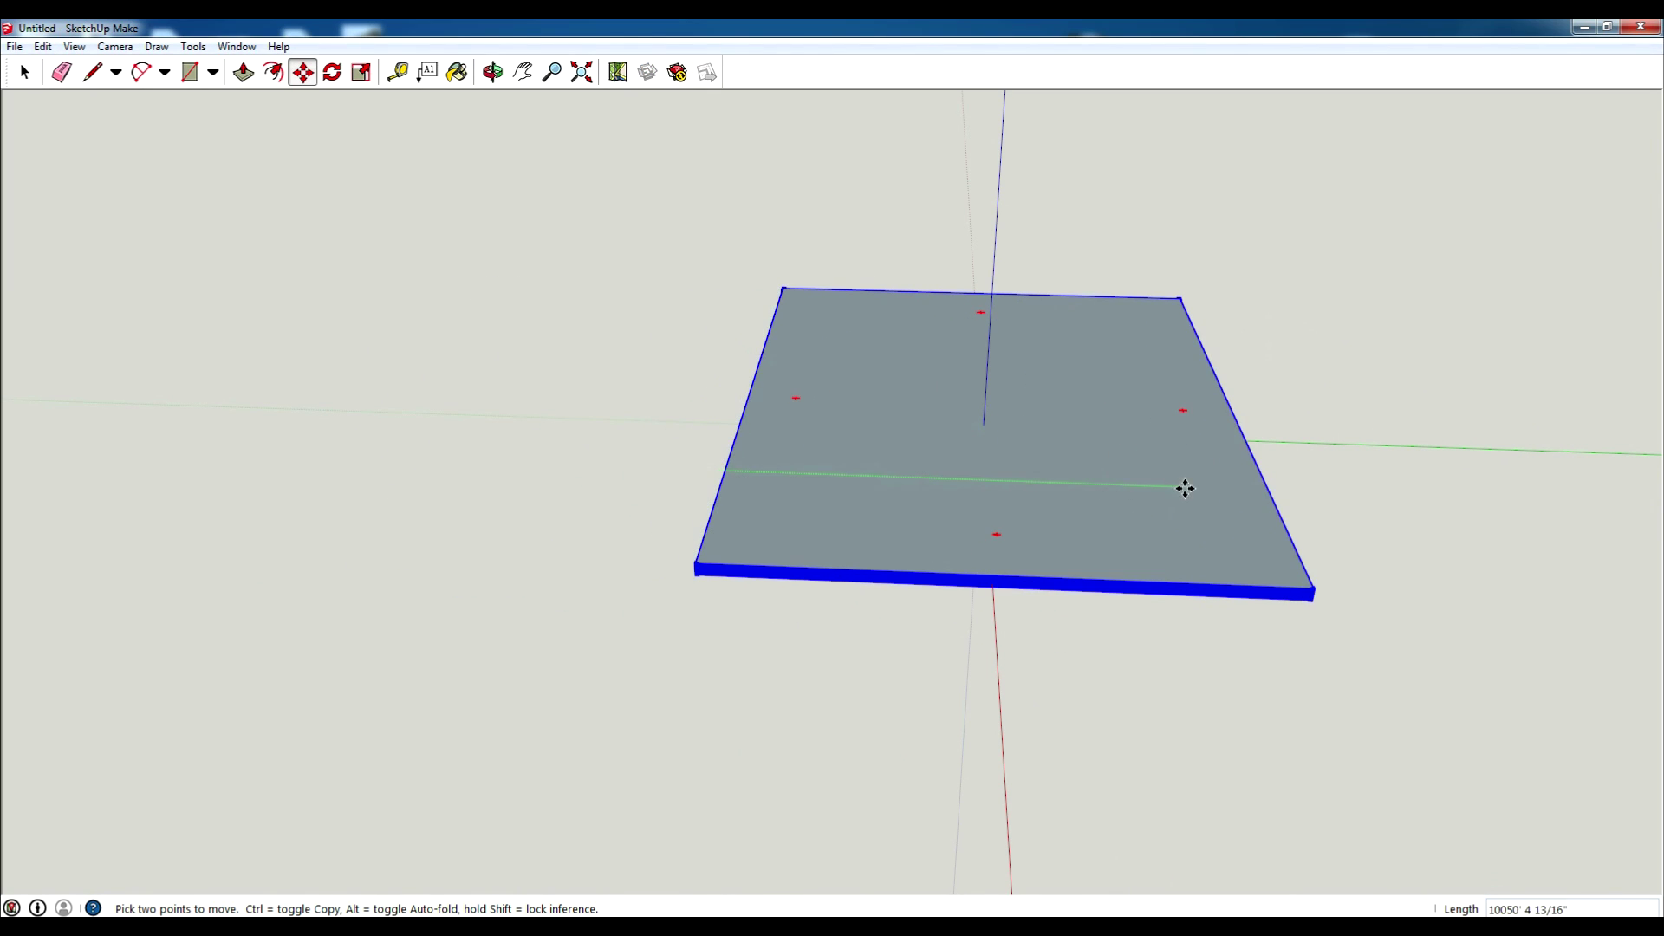
left_click(1162, 502)
middle_click_drag(658, 581, 1184, 398)
left_click(1193, 666)
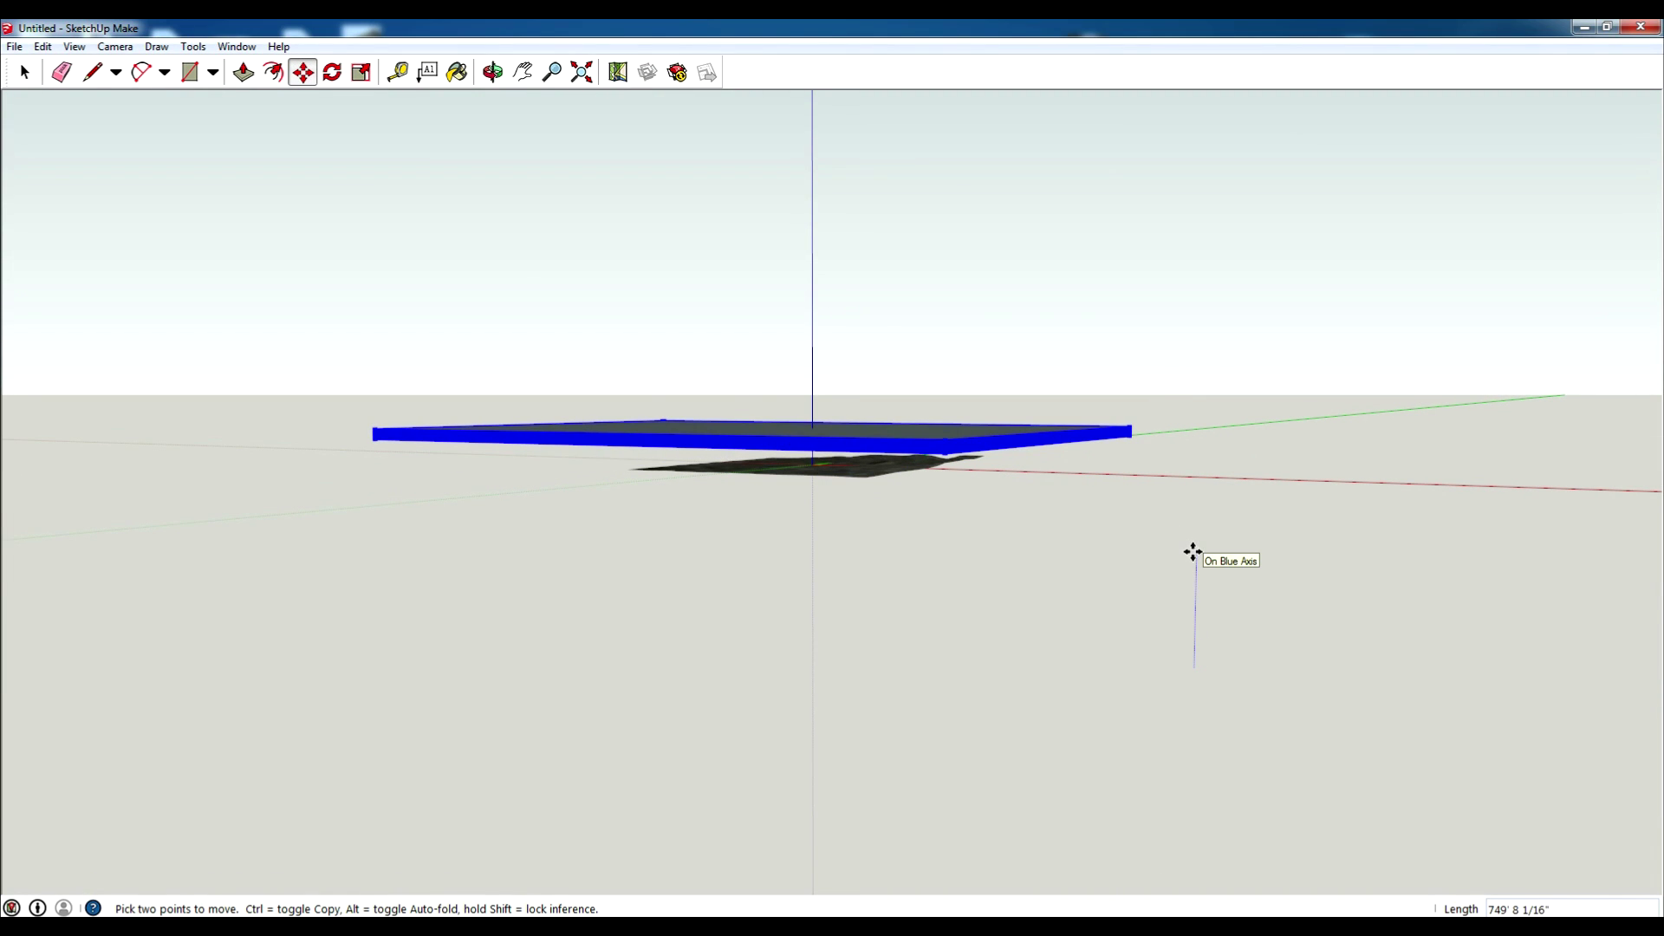
key("Escape")
Step: Select the entire model and intersect its faces with the selection to cut contour lines into the terrain
key("space")
left_click(317, 300)
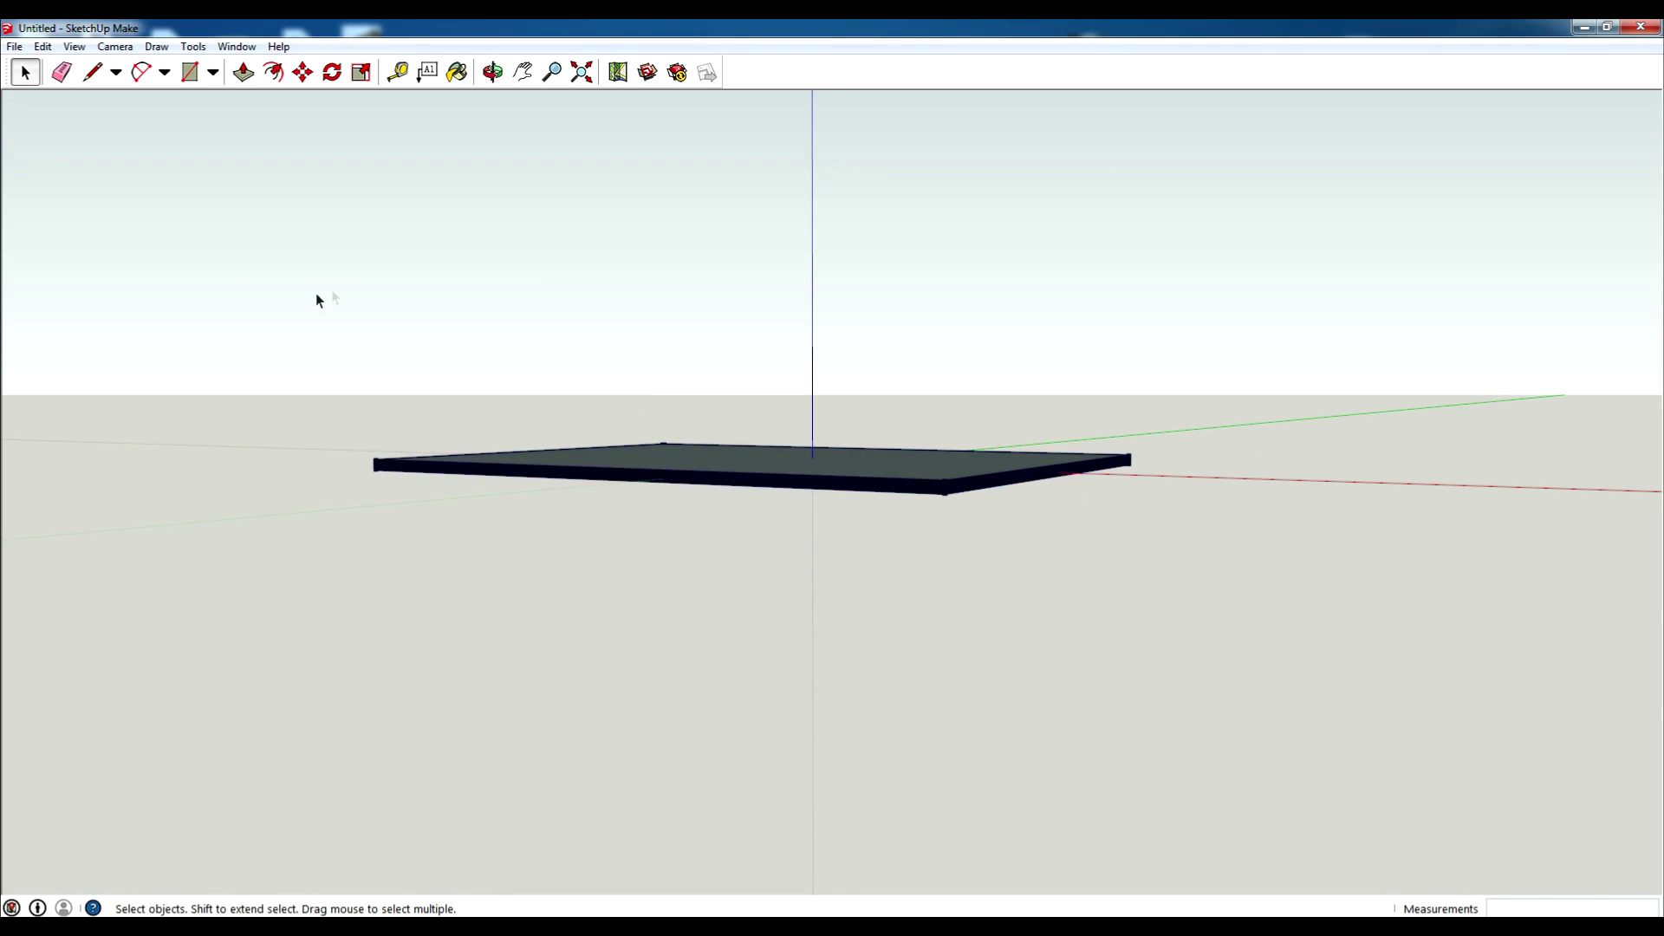
key("ctrl+a")
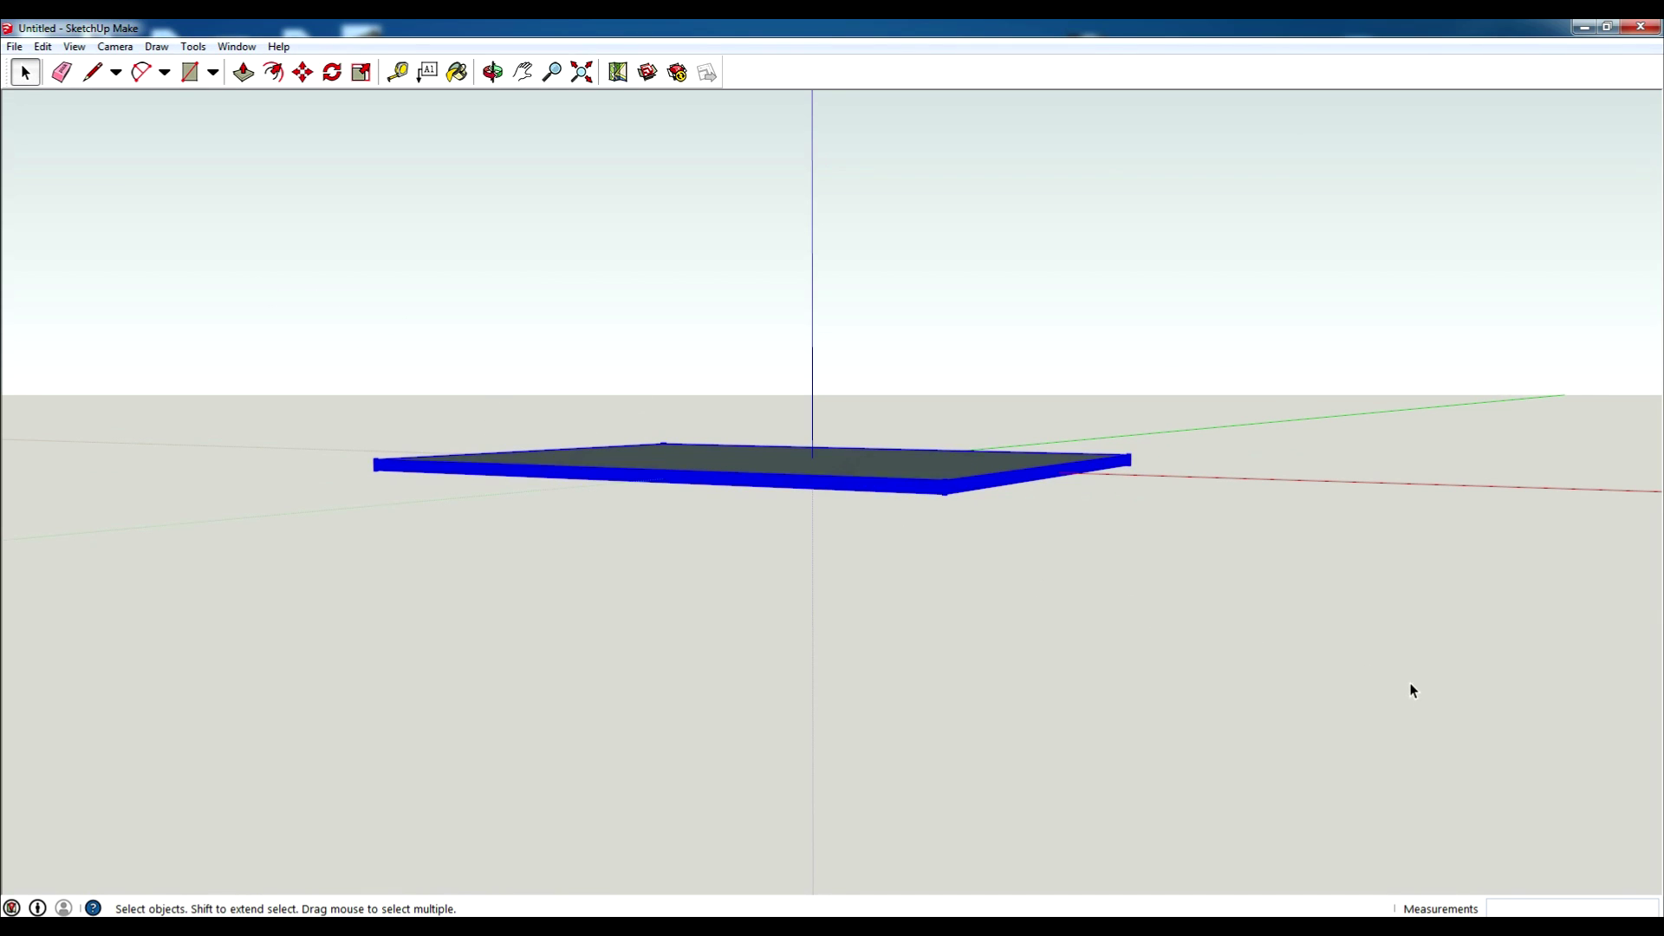
right_click(993, 469)
mouse_move(1118, 595)
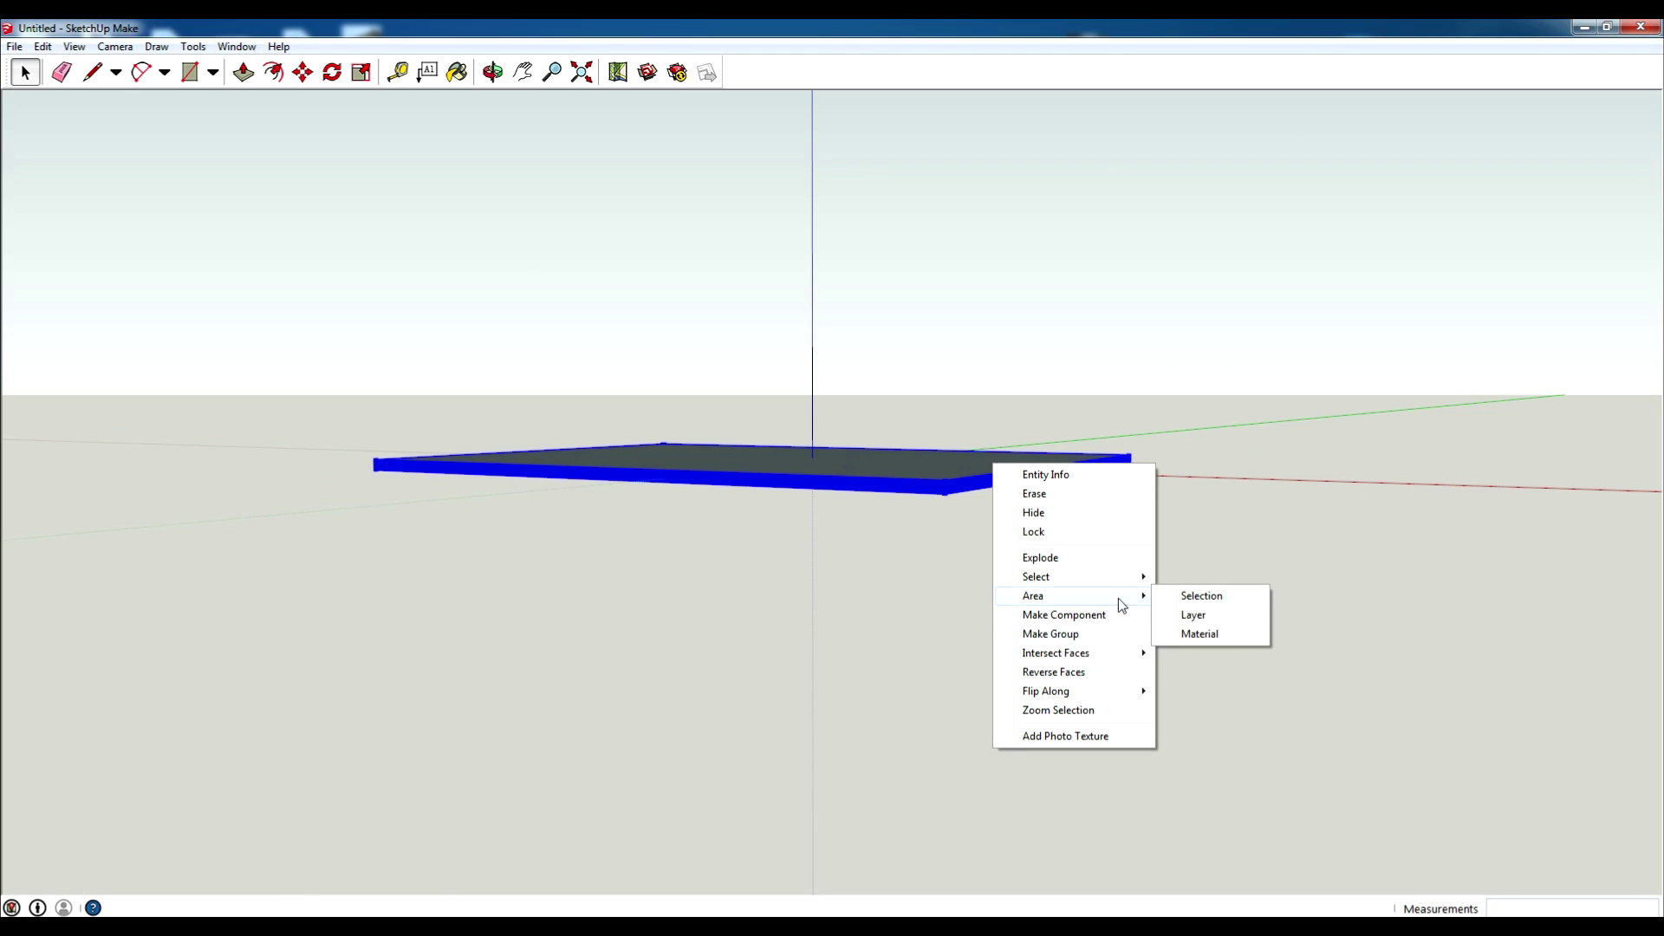
mouse_move(1120, 650)
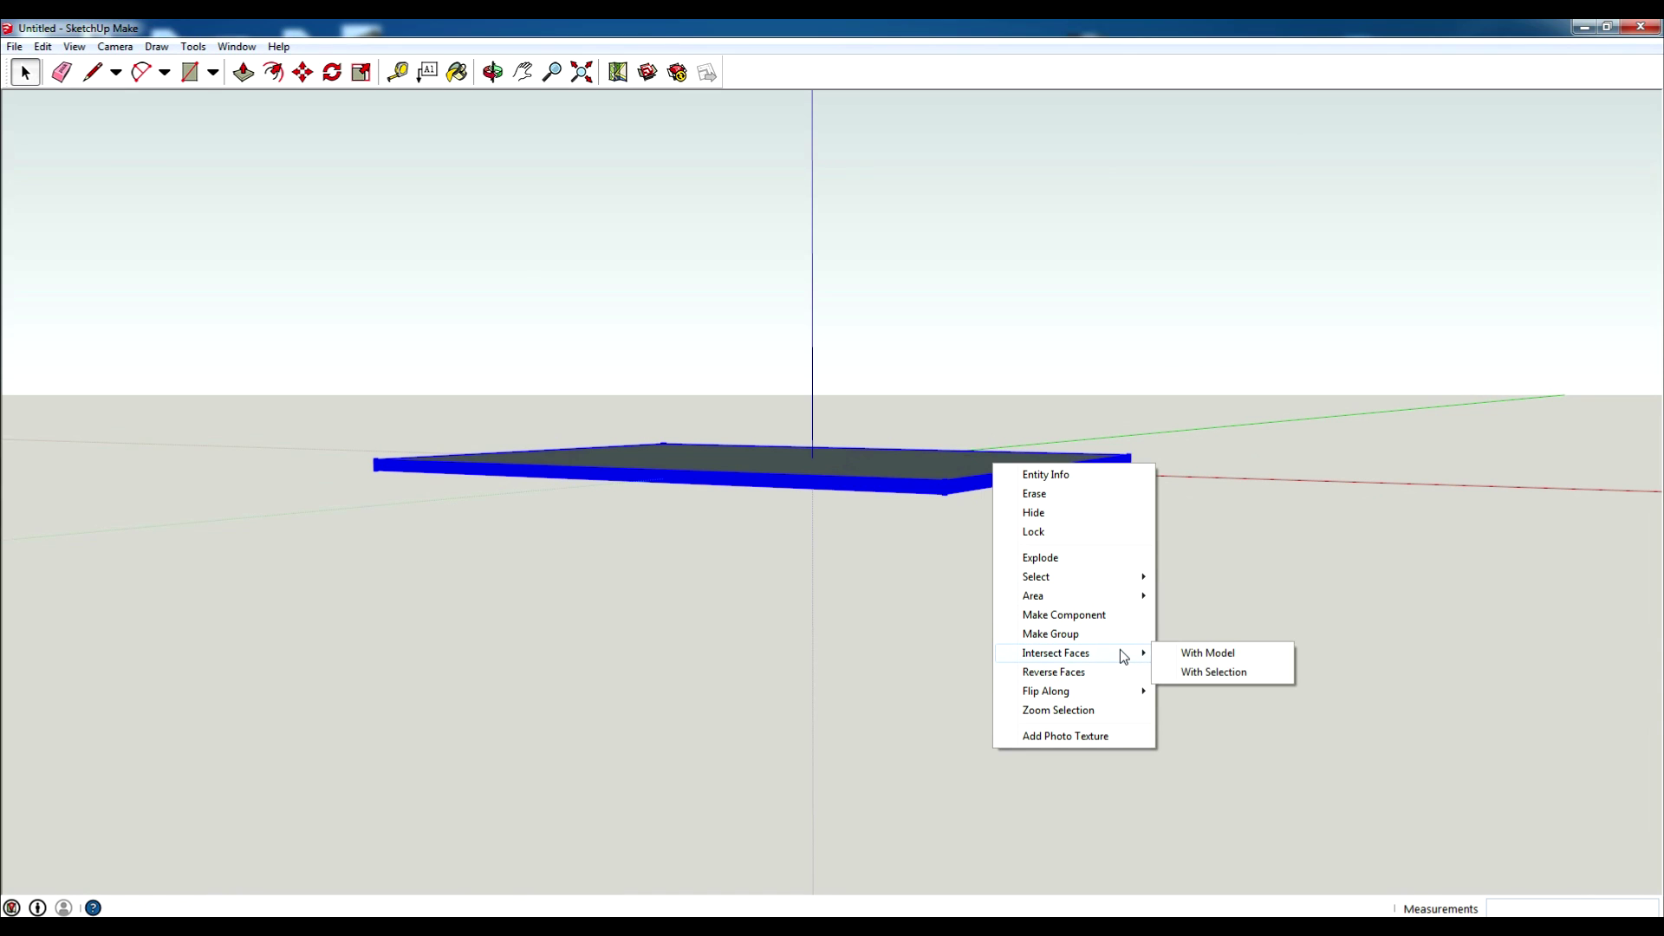
left_click(1224, 675)
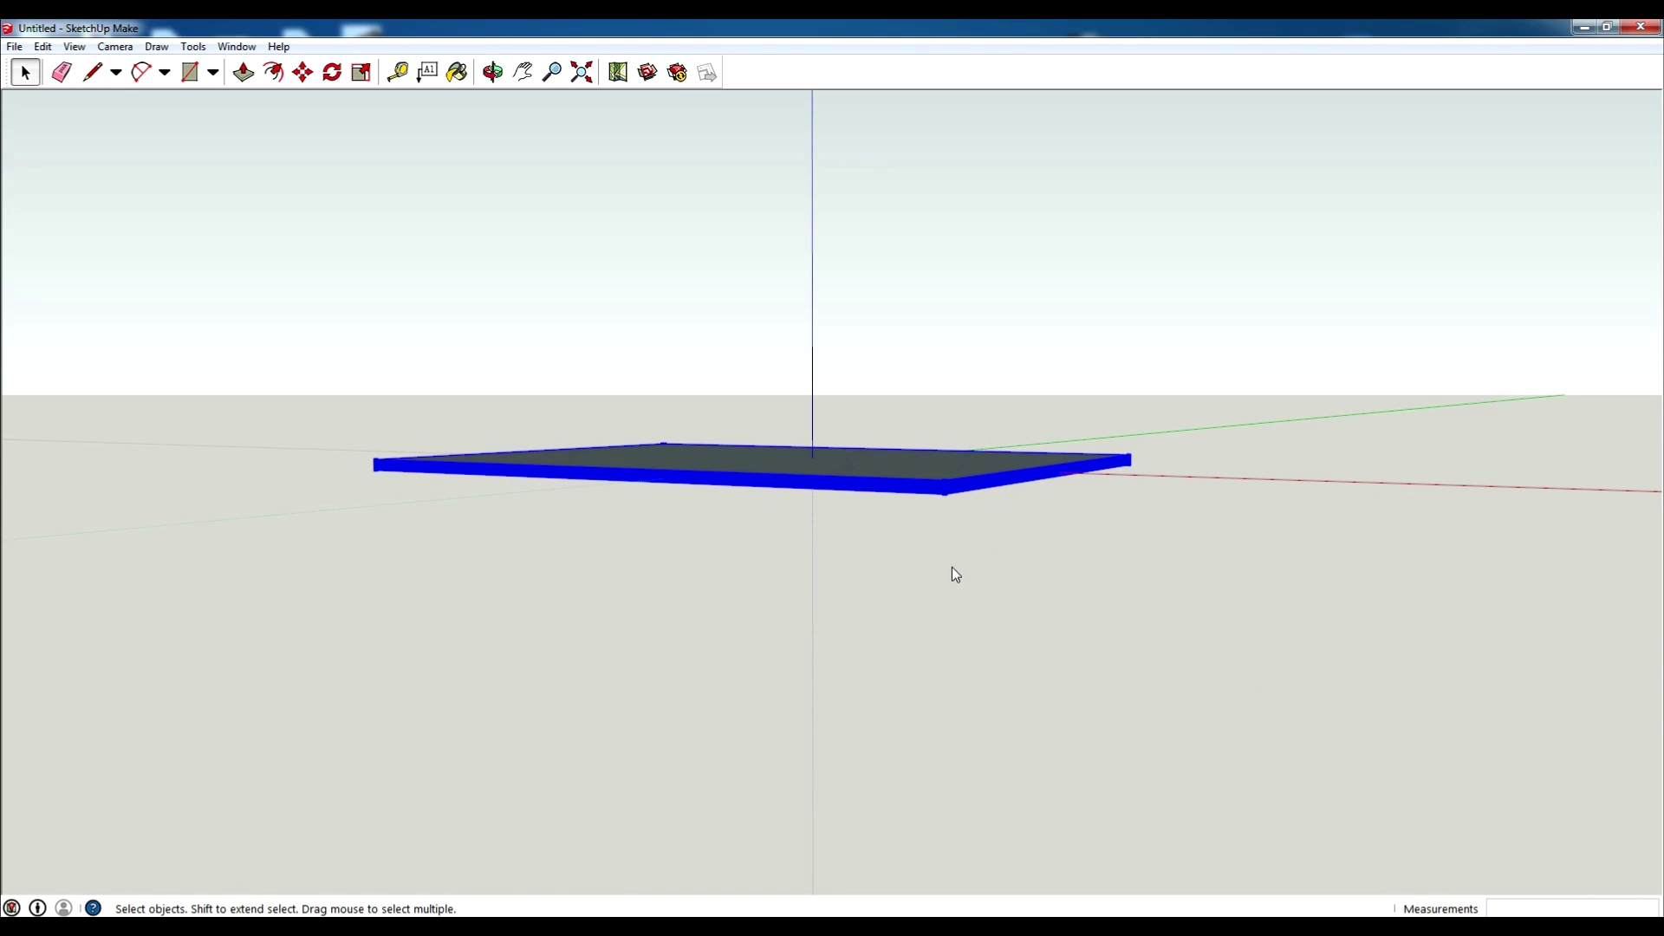
Step: Move the grouped planes aside to uncover the terrain's contour lines, and hide the group
key("o")
left_click_drag(966, 602, 1219, 824)
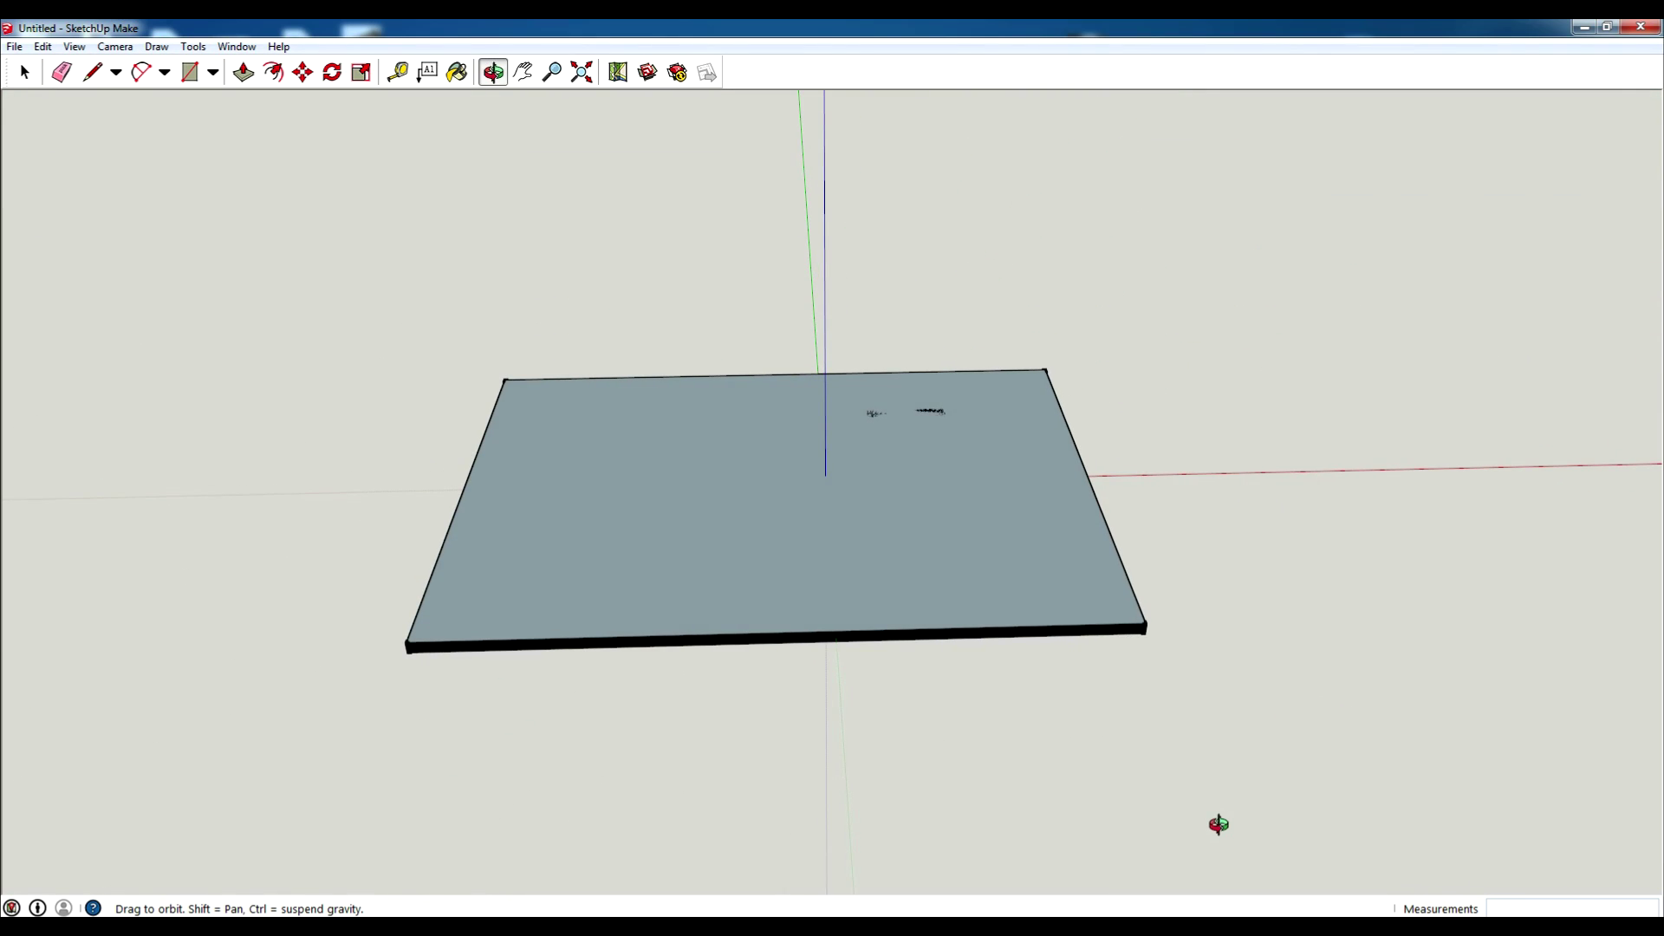
key("space")
scroll(914, 408, "up", 5)
scroll(948, 406, "down", 4)
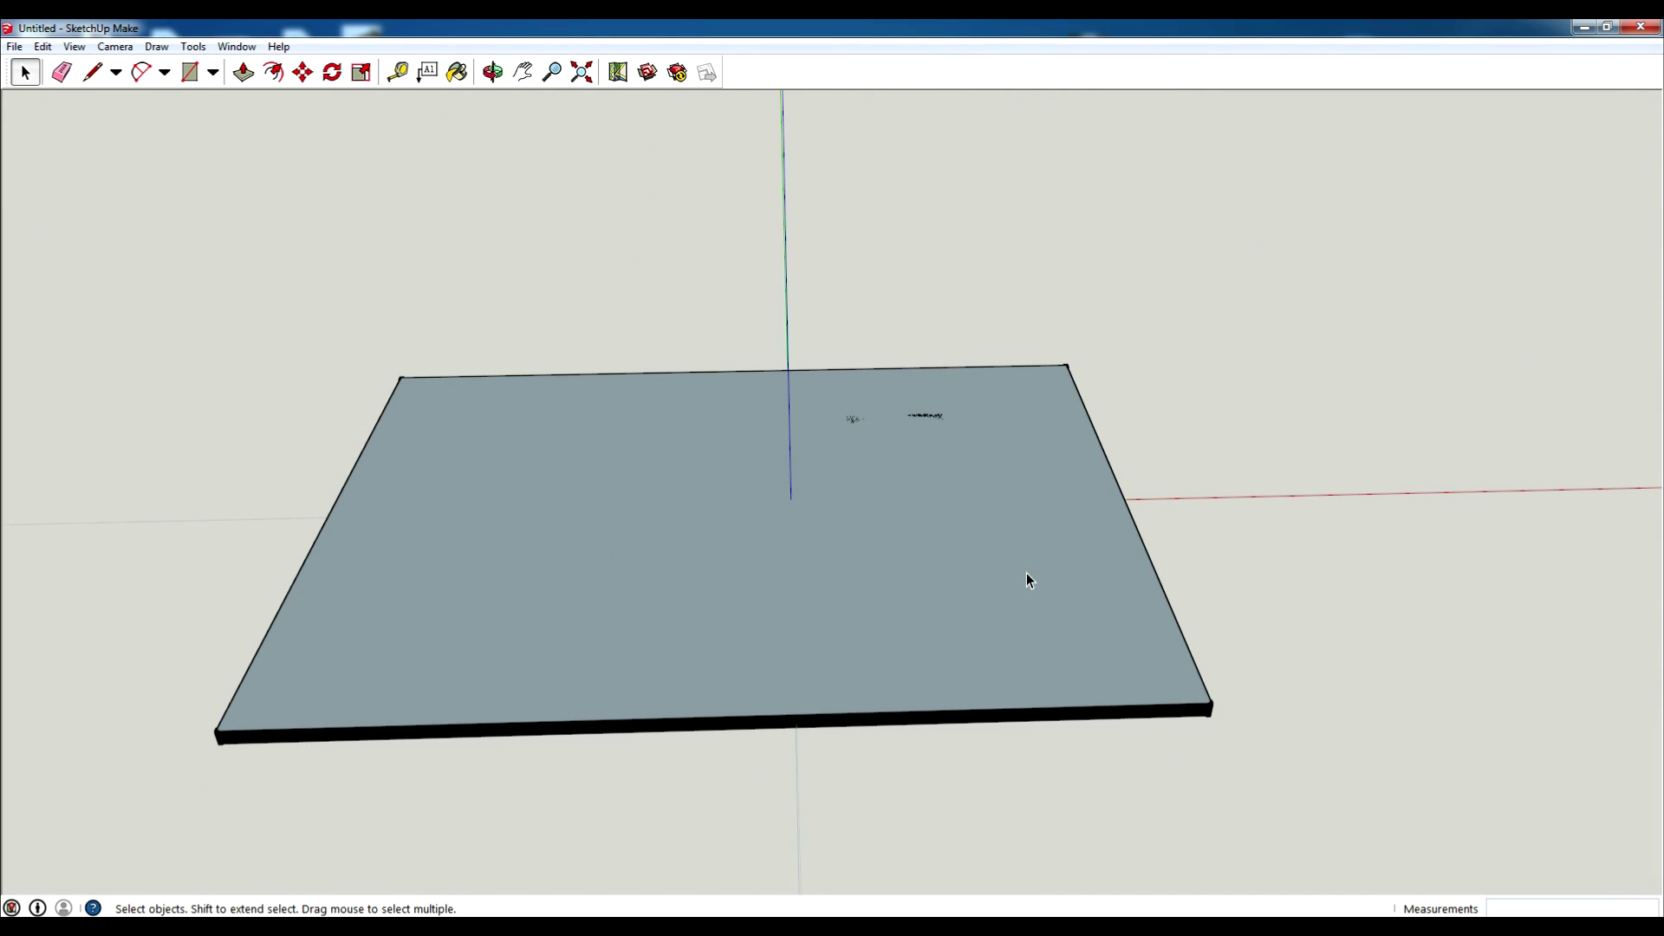
left_click(1029, 577)
key("m")
left_click(1011, 561)
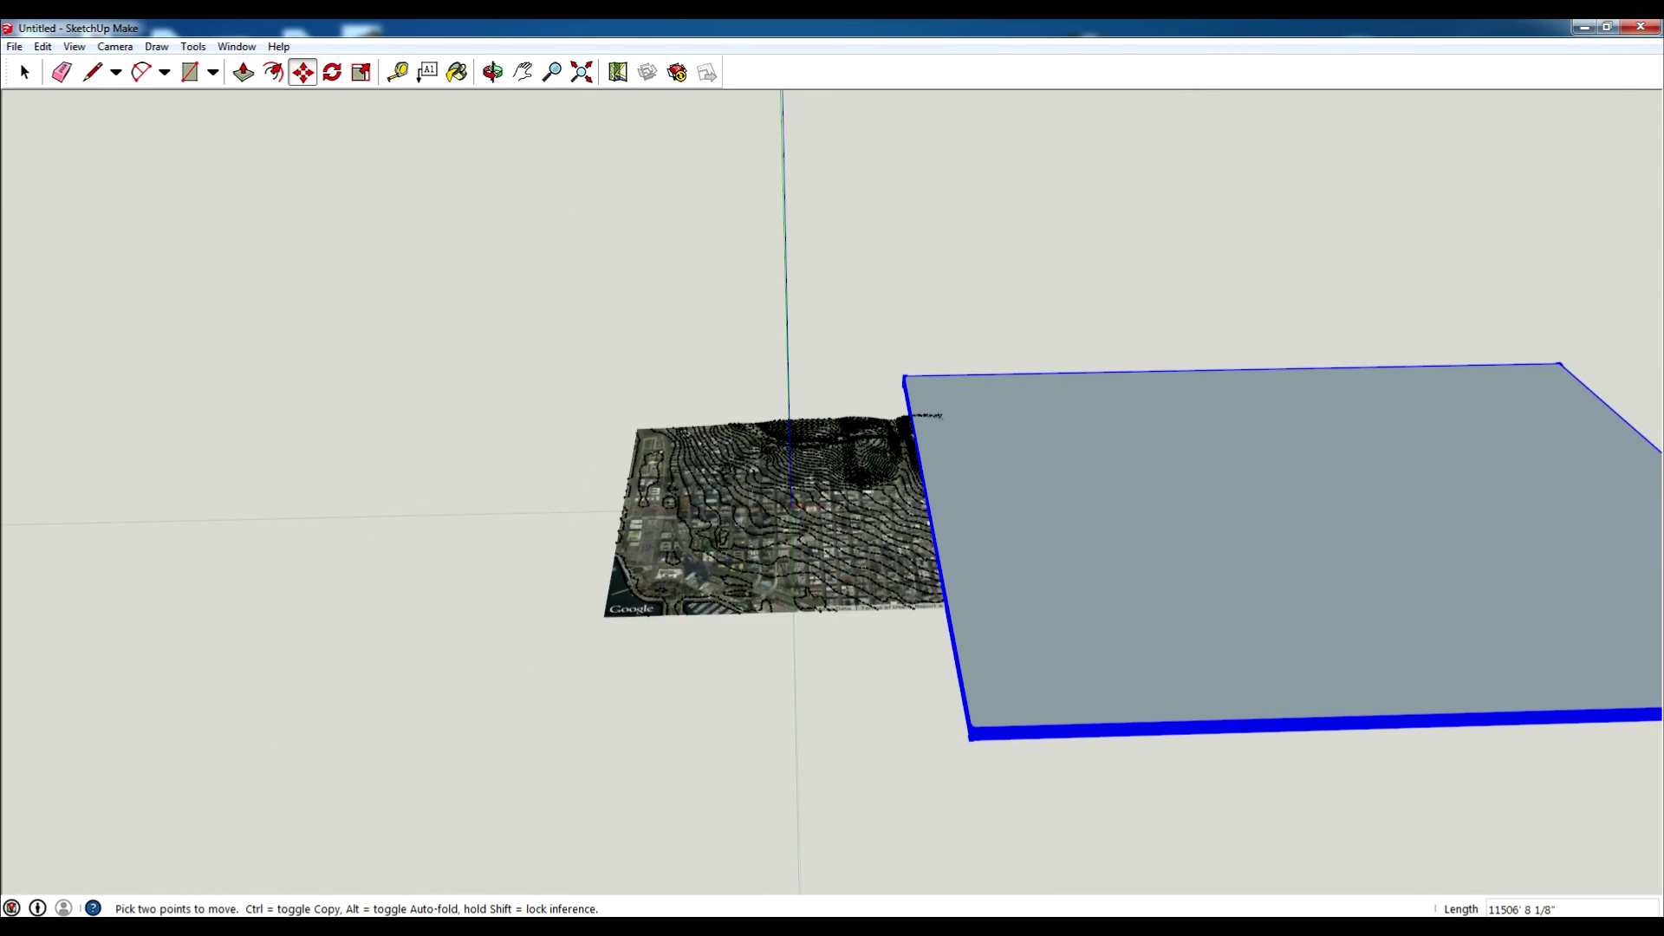
middle_click_drag(1646, 539, 1126, 616)
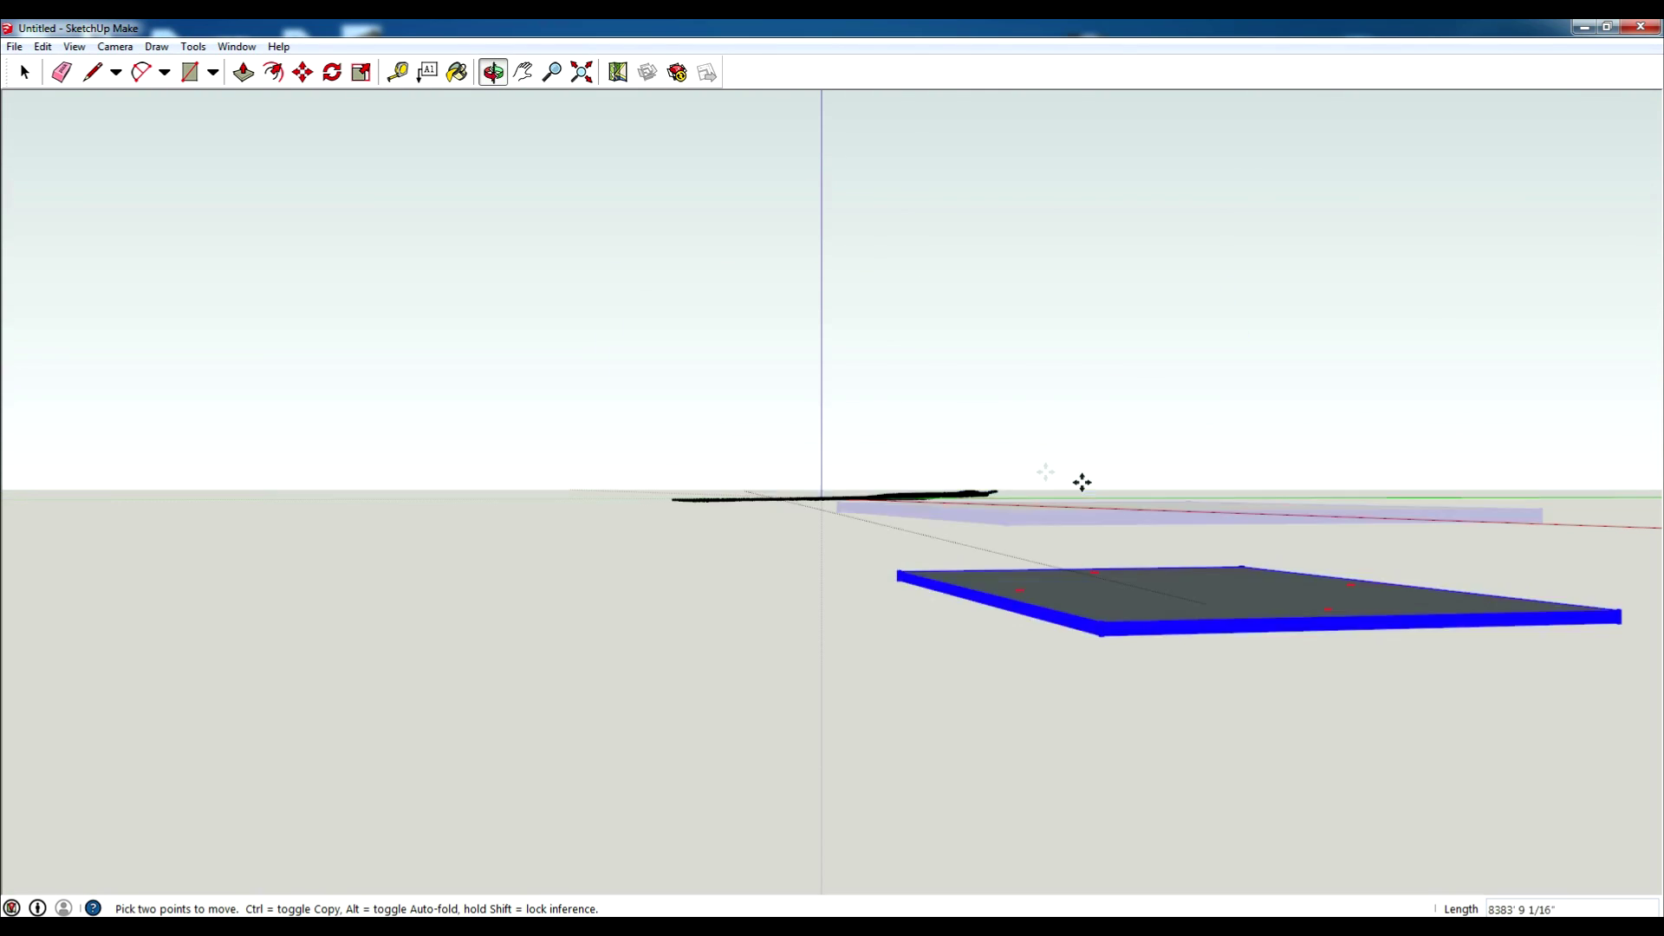
left_click(1036, 496)
right_click(1056, 495)
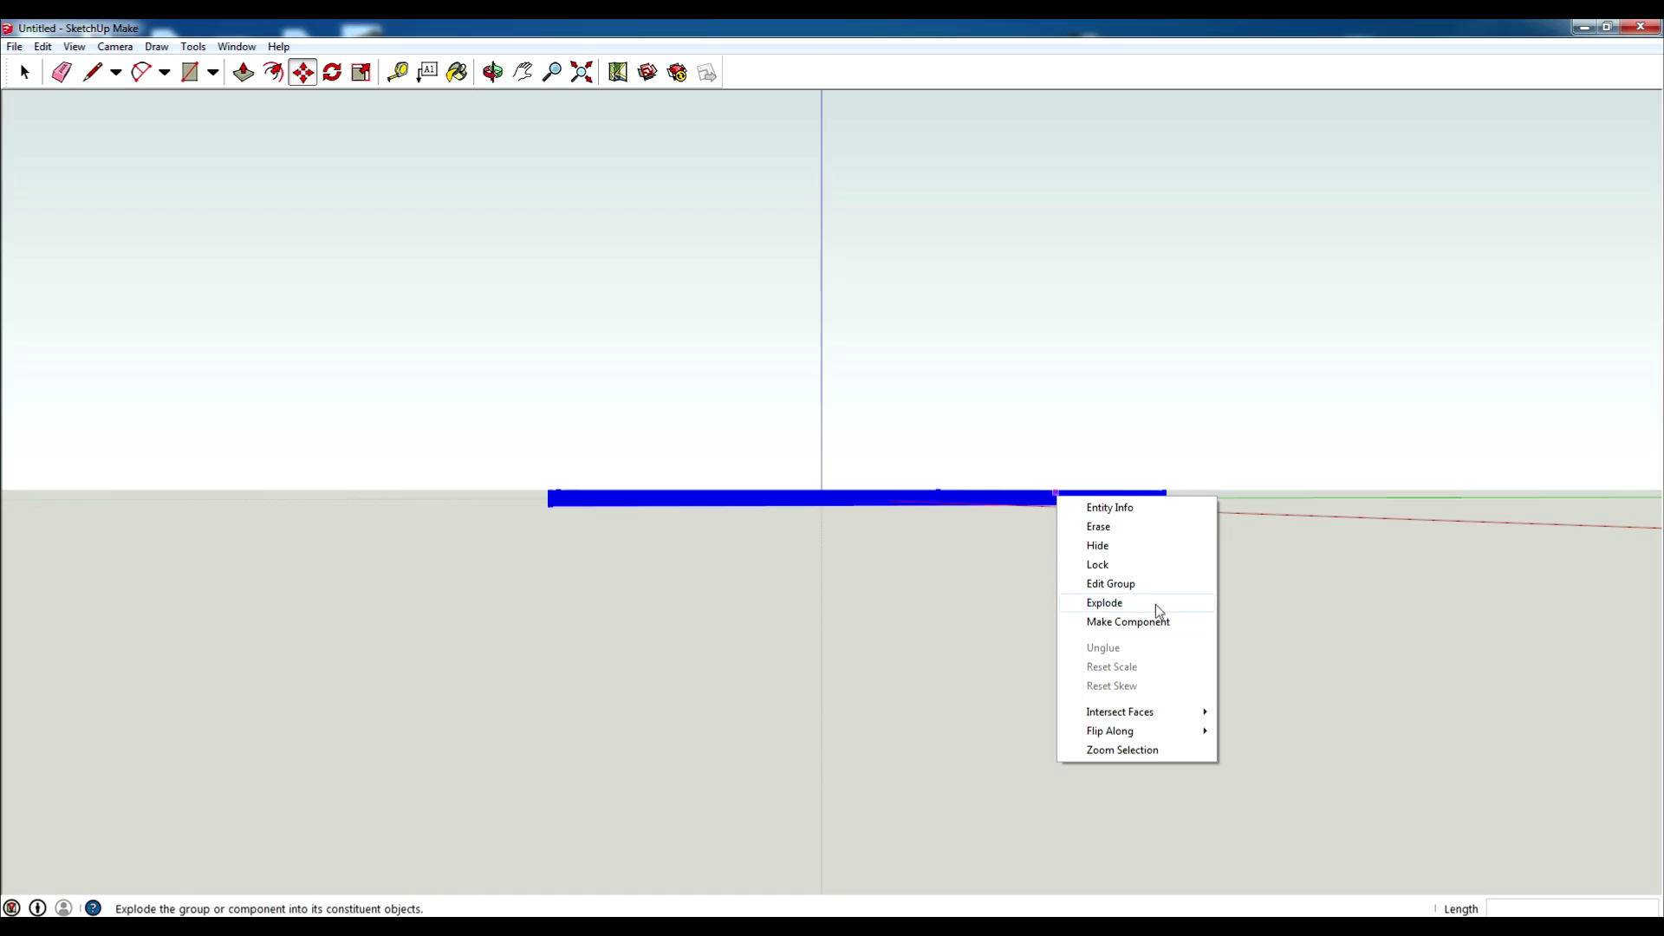
left_click(1143, 550)
Step: Select all terrain faces sharing the aerial image material and delete them, keeping only the contour lines
middle_click_drag(855, 461, 1205, 754)
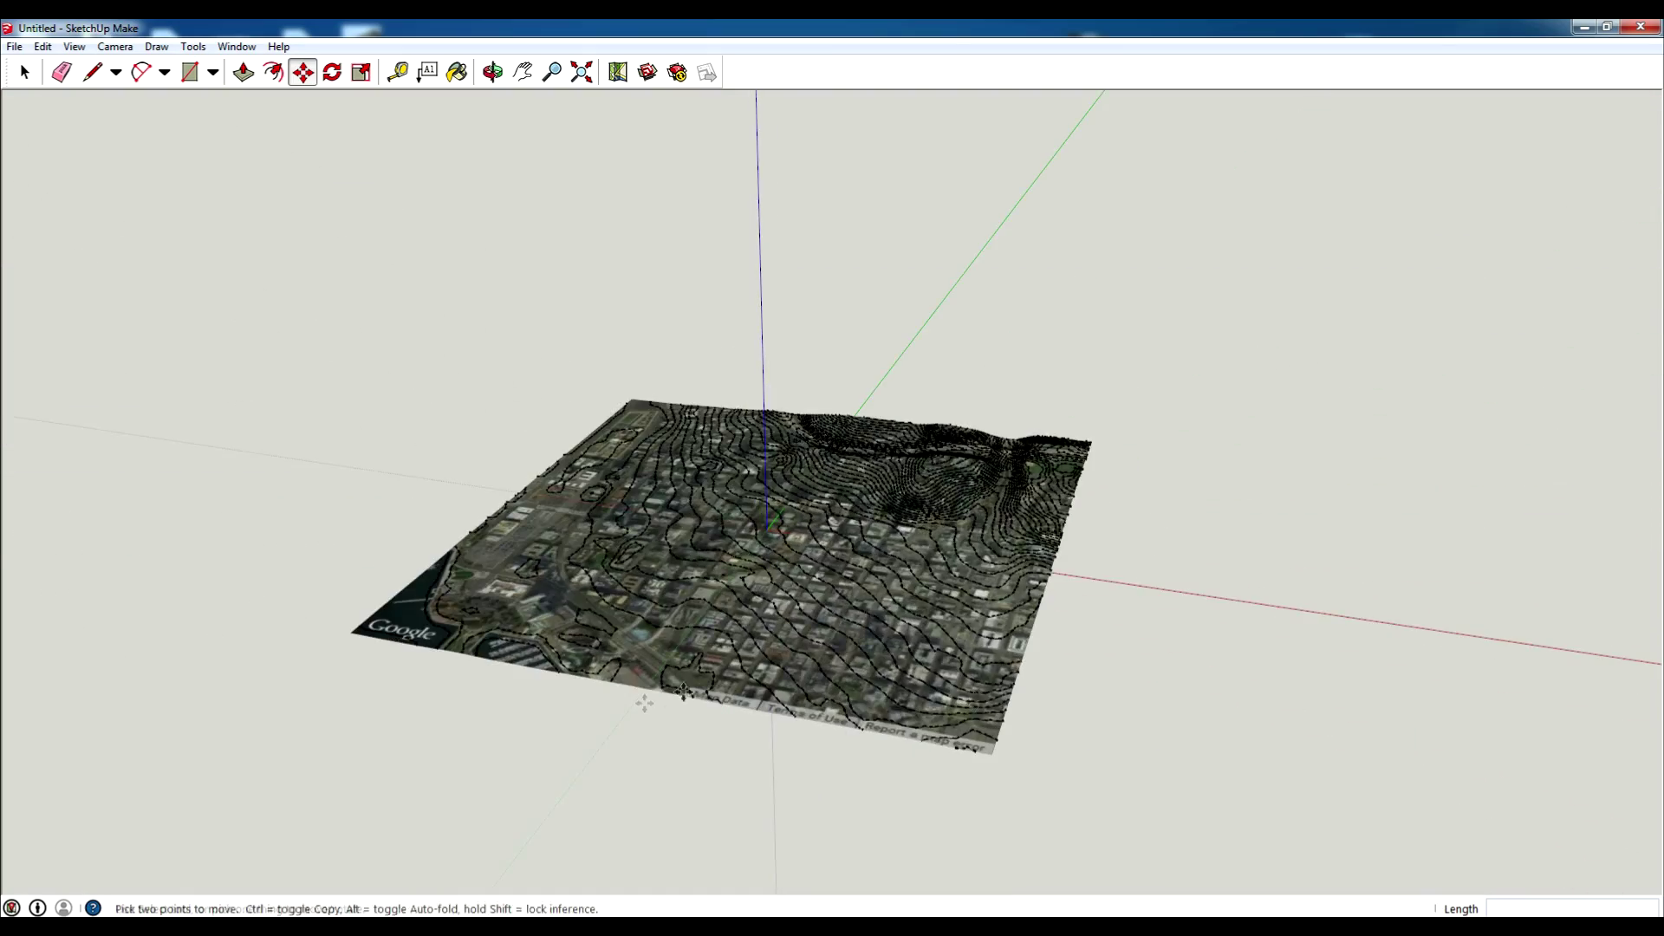
scroll(642, 703, "up", 4)
scroll(812, 694, "up", 2)
key("space")
middle_click_drag(1346, 589, 982, 582)
left_click(982, 583)
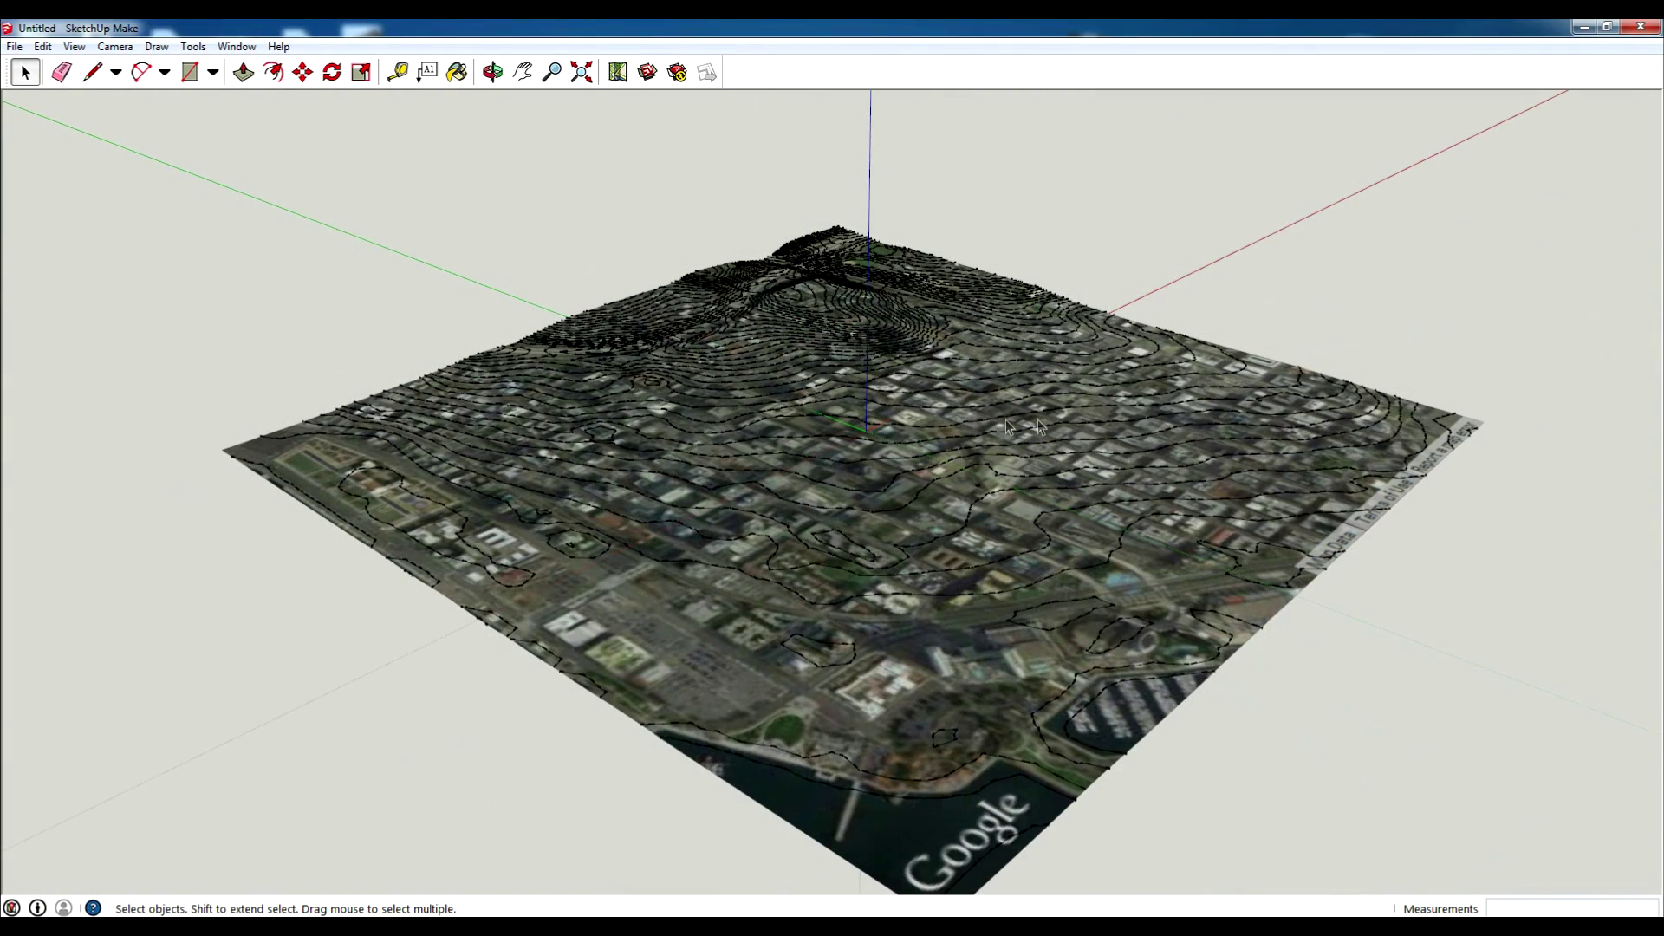
right_click(982, 673)
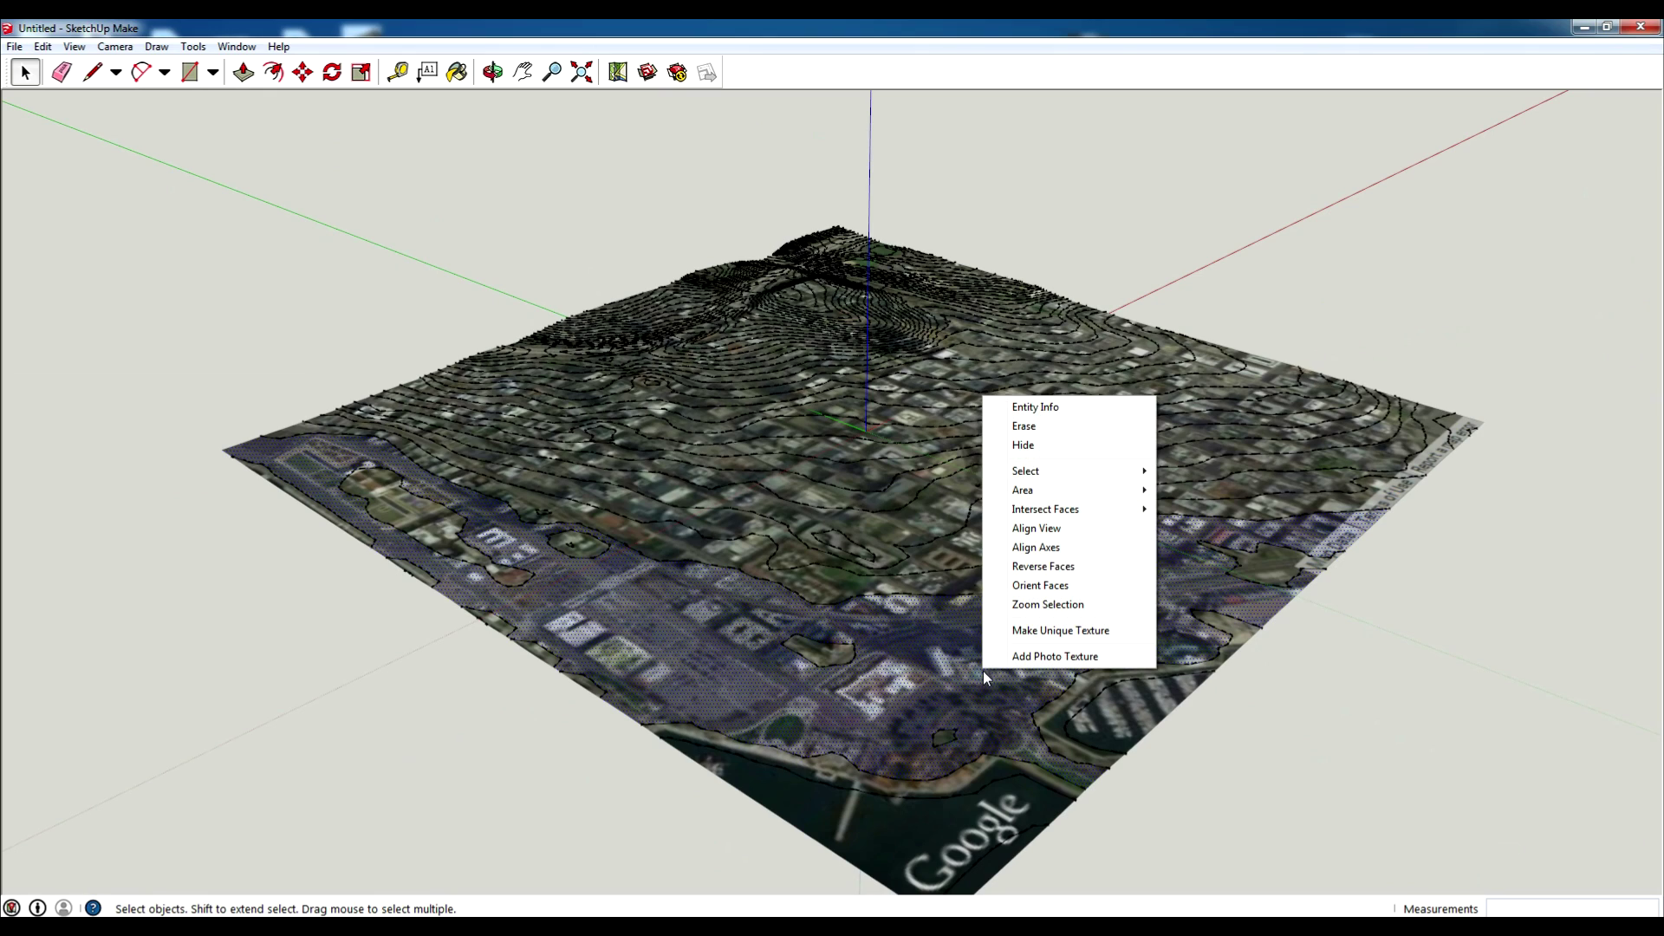
left_click(737, 670)
scroll(886, 705, "up", 5)
right_click(938, 645)
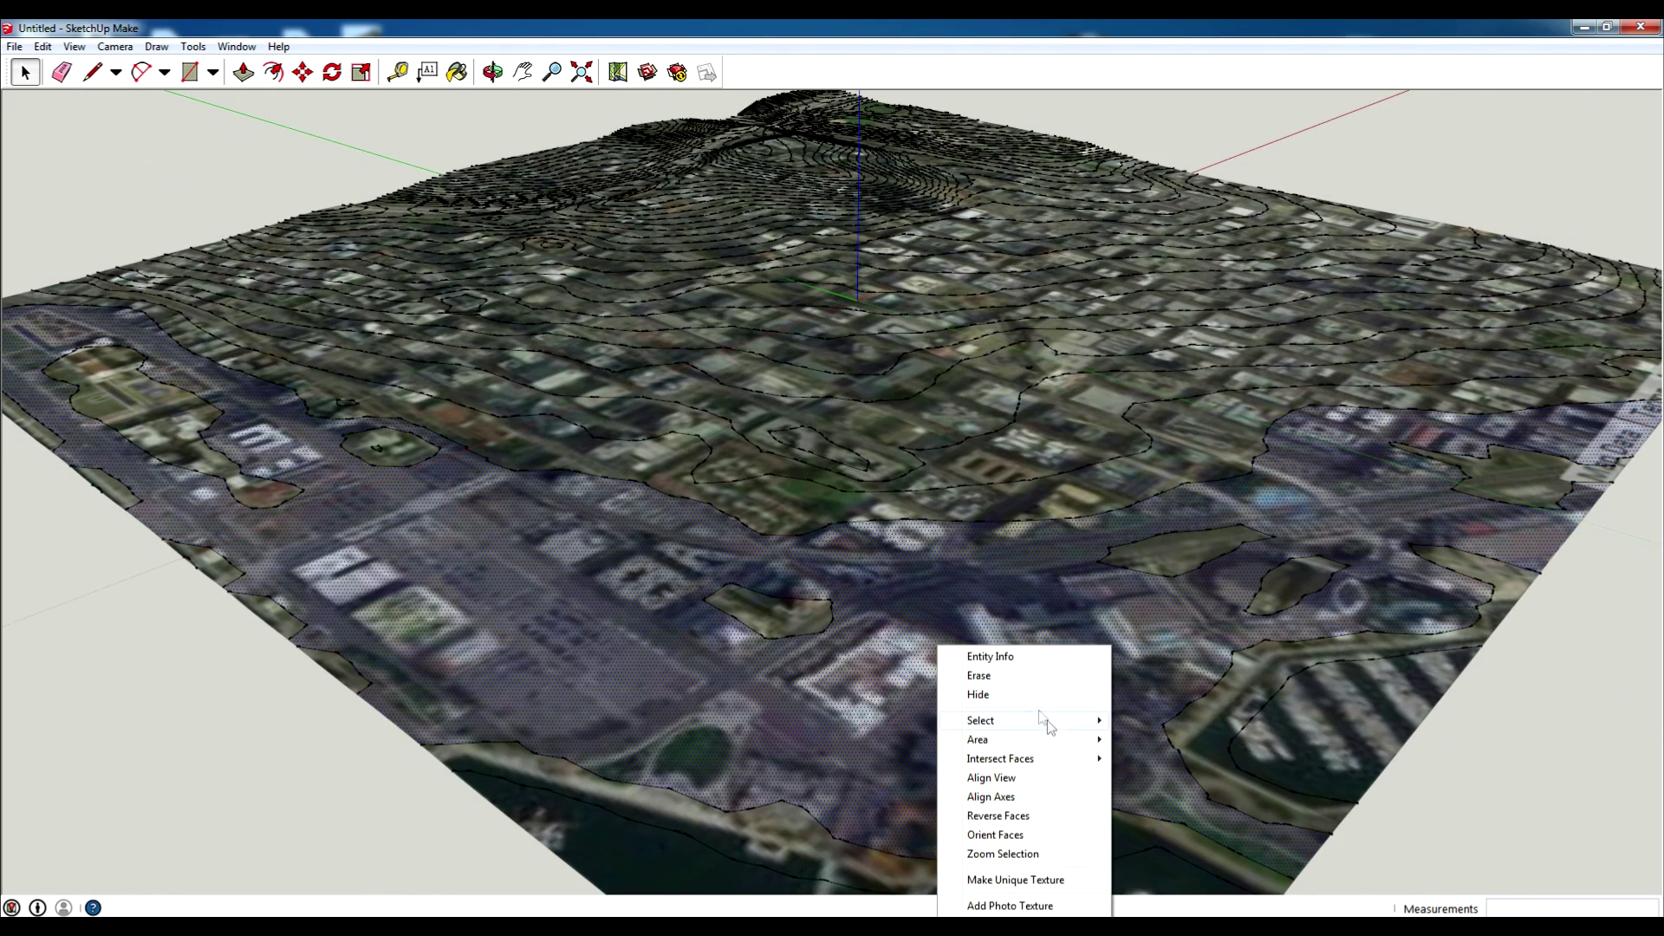
mouse_move(1050, 724)
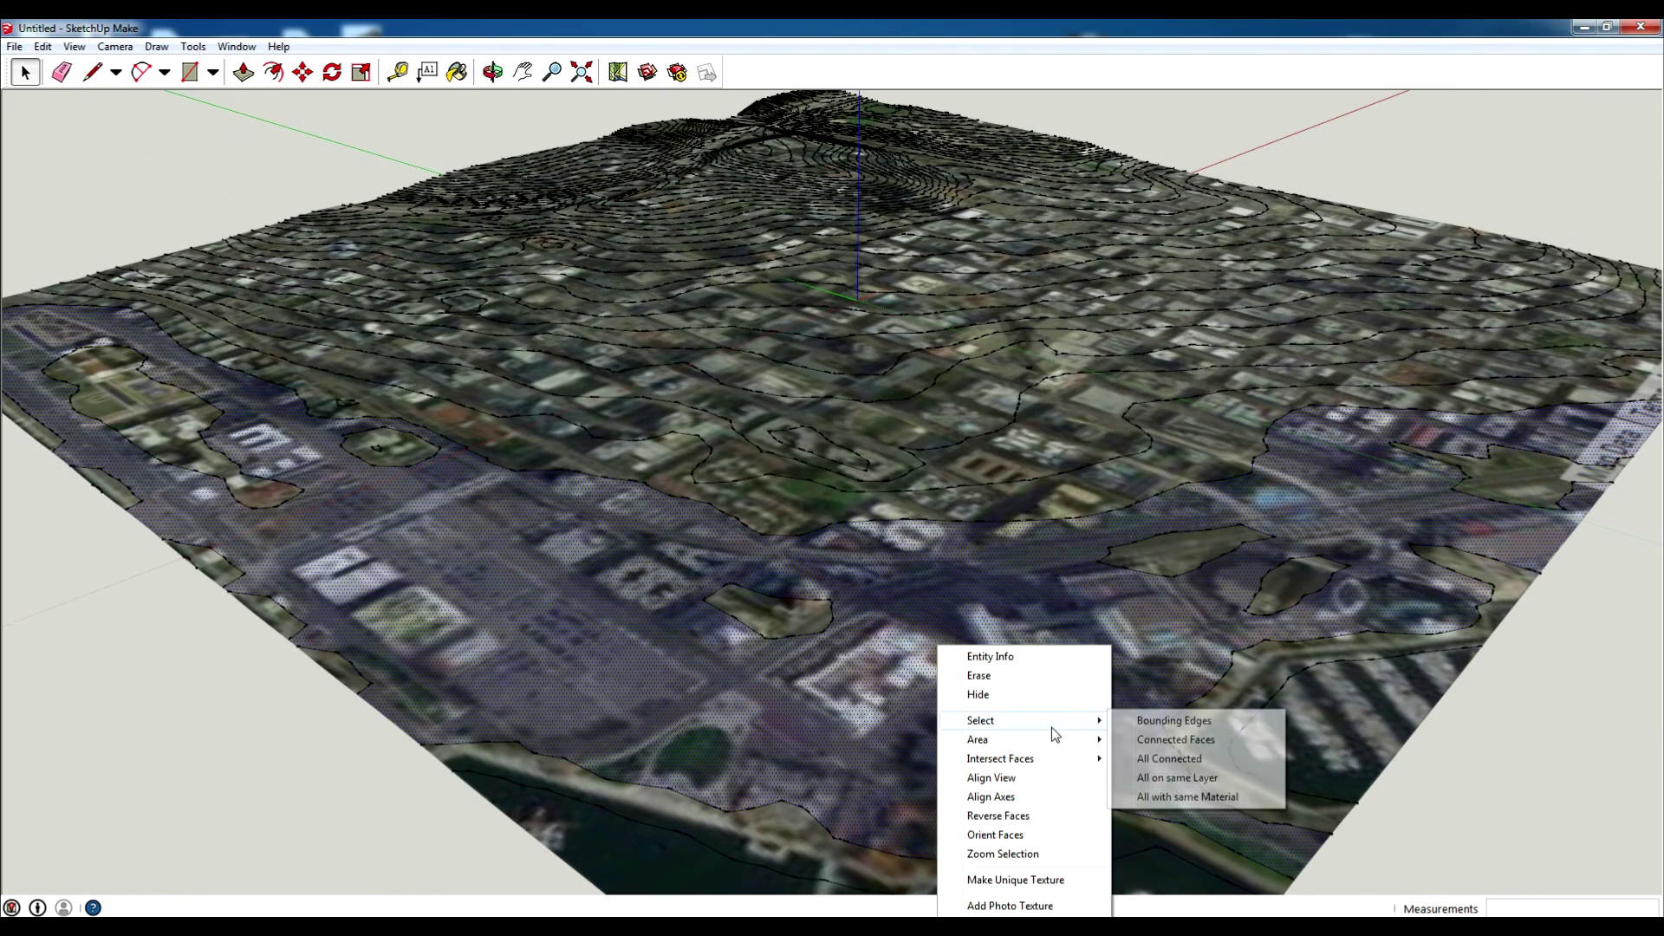
left_click(1217, 796)
scroll(1033, 633, "down", 3)
middle_click_drag(1309, 692, 1211, 687)
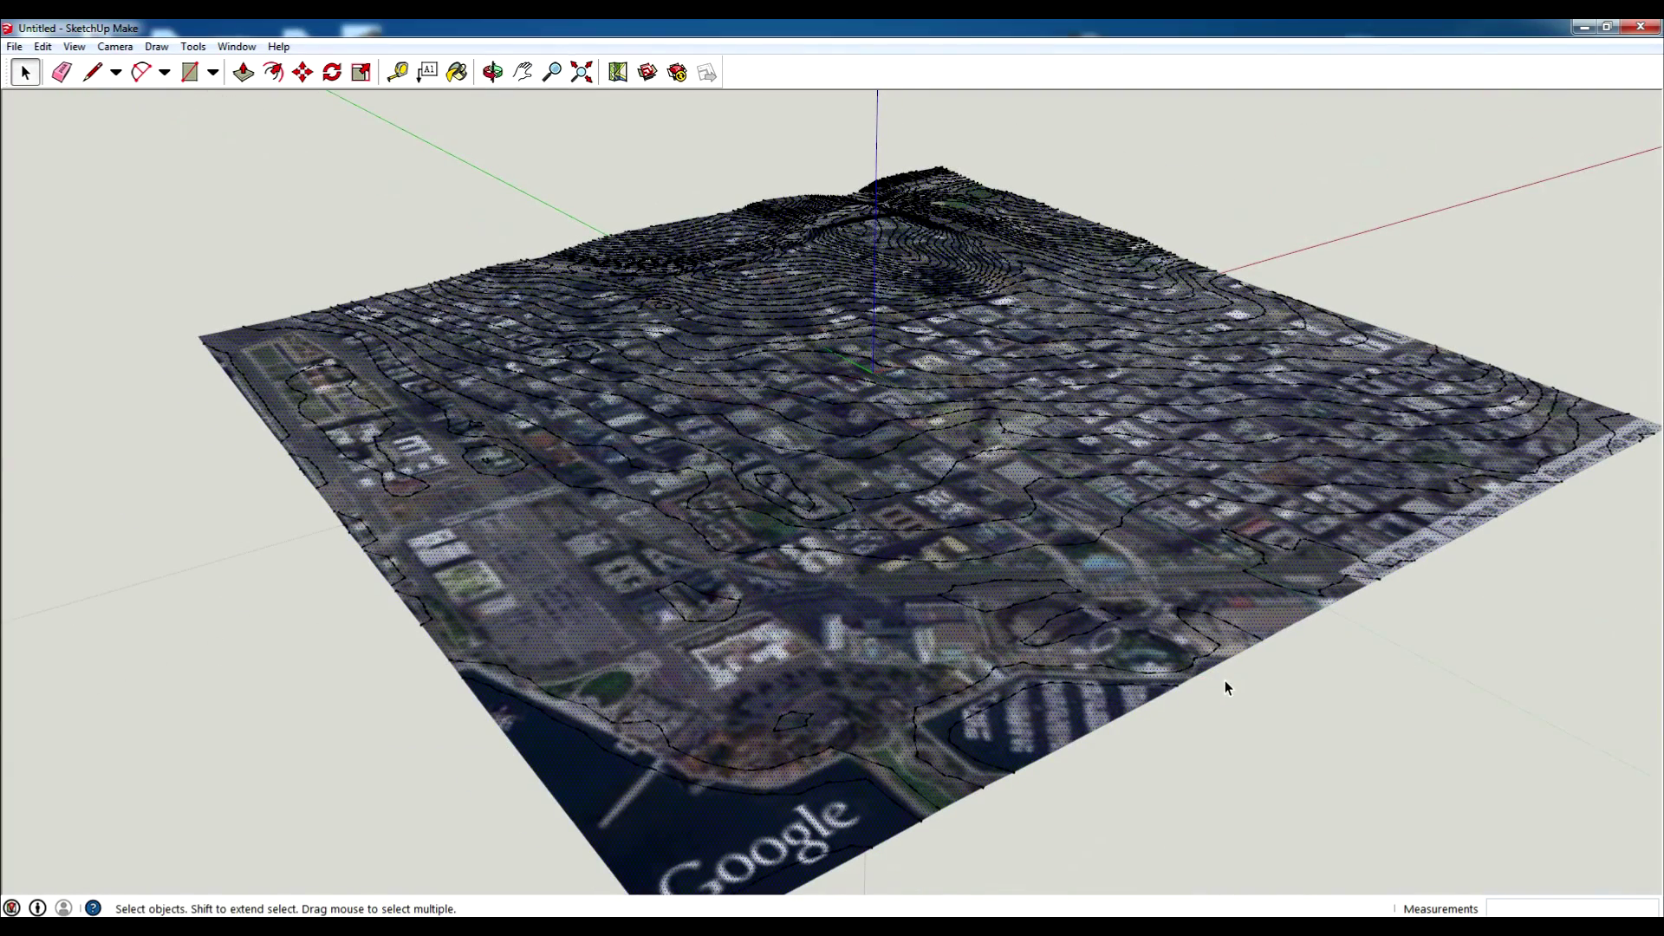
key("Delete")
Step: Draw a rectangle beside the contour lines in top view and make its face and edges a group
mouse_move(1242, 671)
middle_mouse_down()
mouse_move(1237, 746)
mouse_move(861, 678)
mouse_move(840, 558)
mouse_move(814, 543)
mouse_move(1314, 673)
mouse_move(1475, 740)
middle_mouse_up()
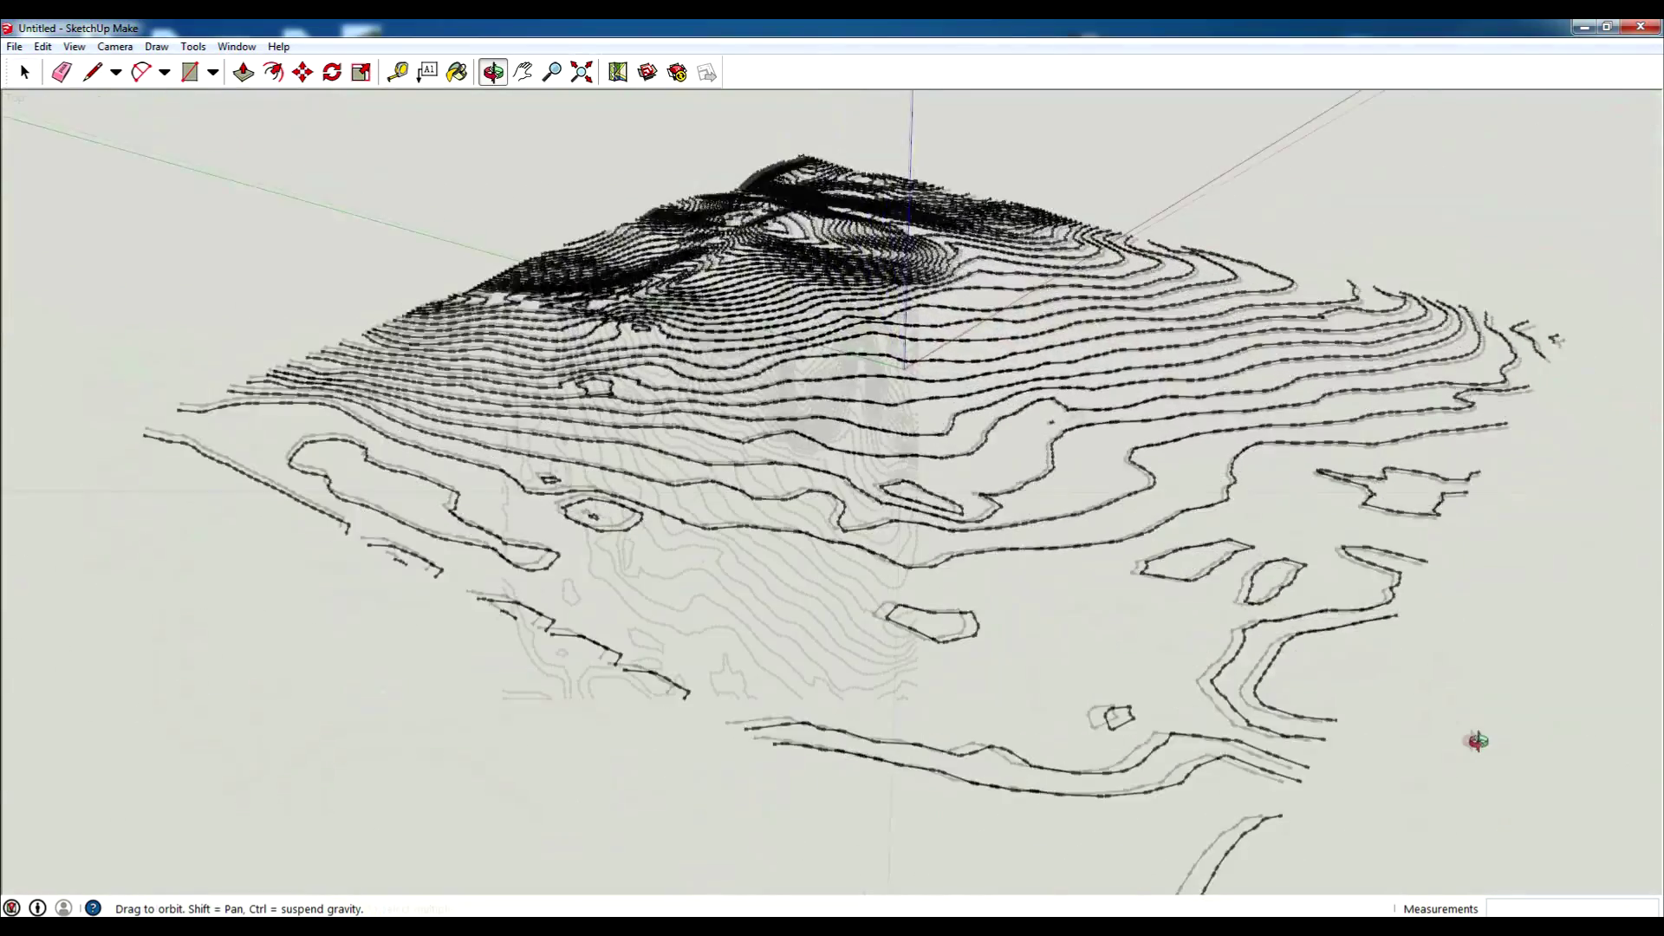
left_click(1032, 333)
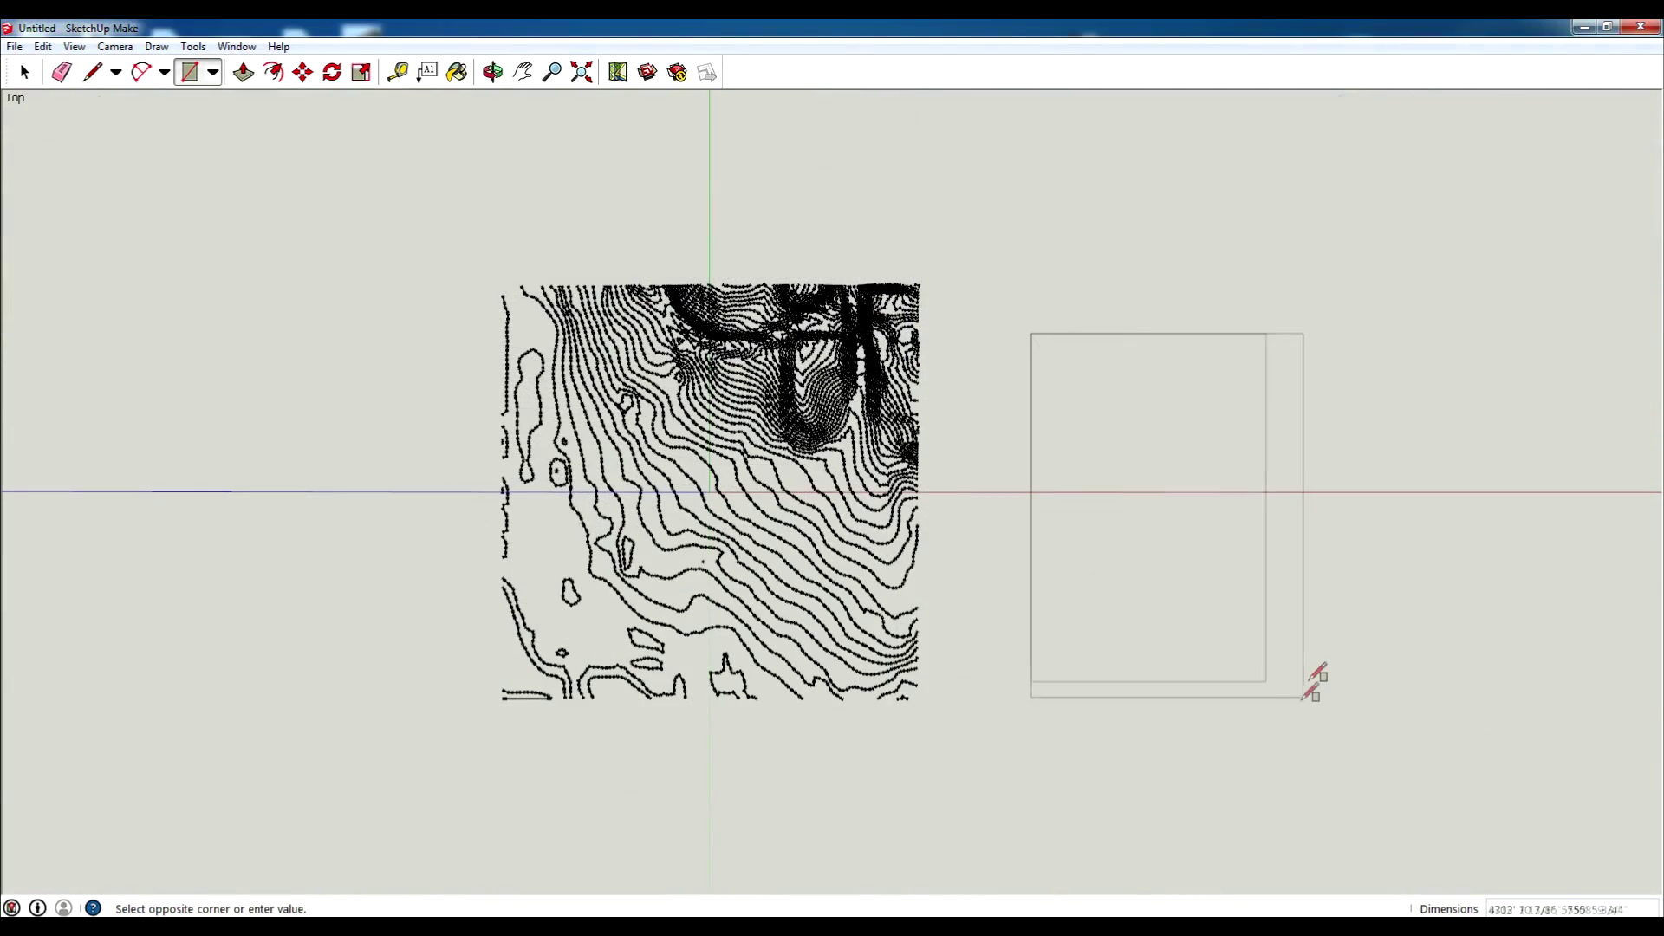
left_click(1444, 705)
key("space")
double_click(1333, 595)
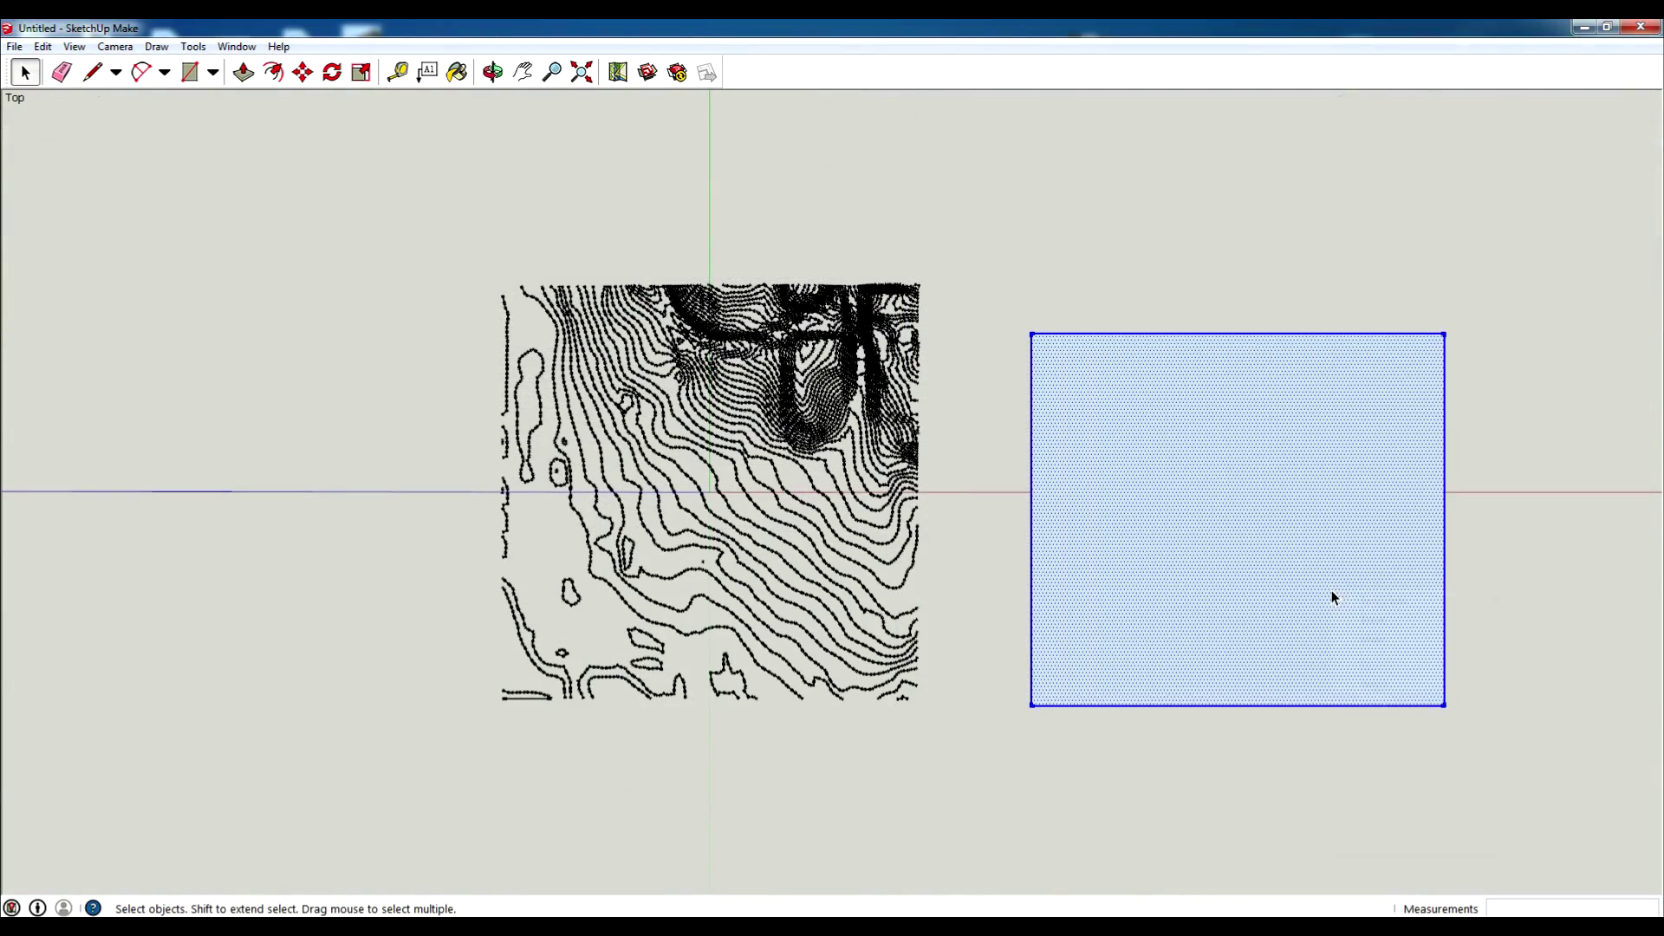
right_click(1334, 595)
left_click(1413, 738)
Step: Move the rectangle group by its upper-right corner onto the upper-right corner of the contour lines
key("m")
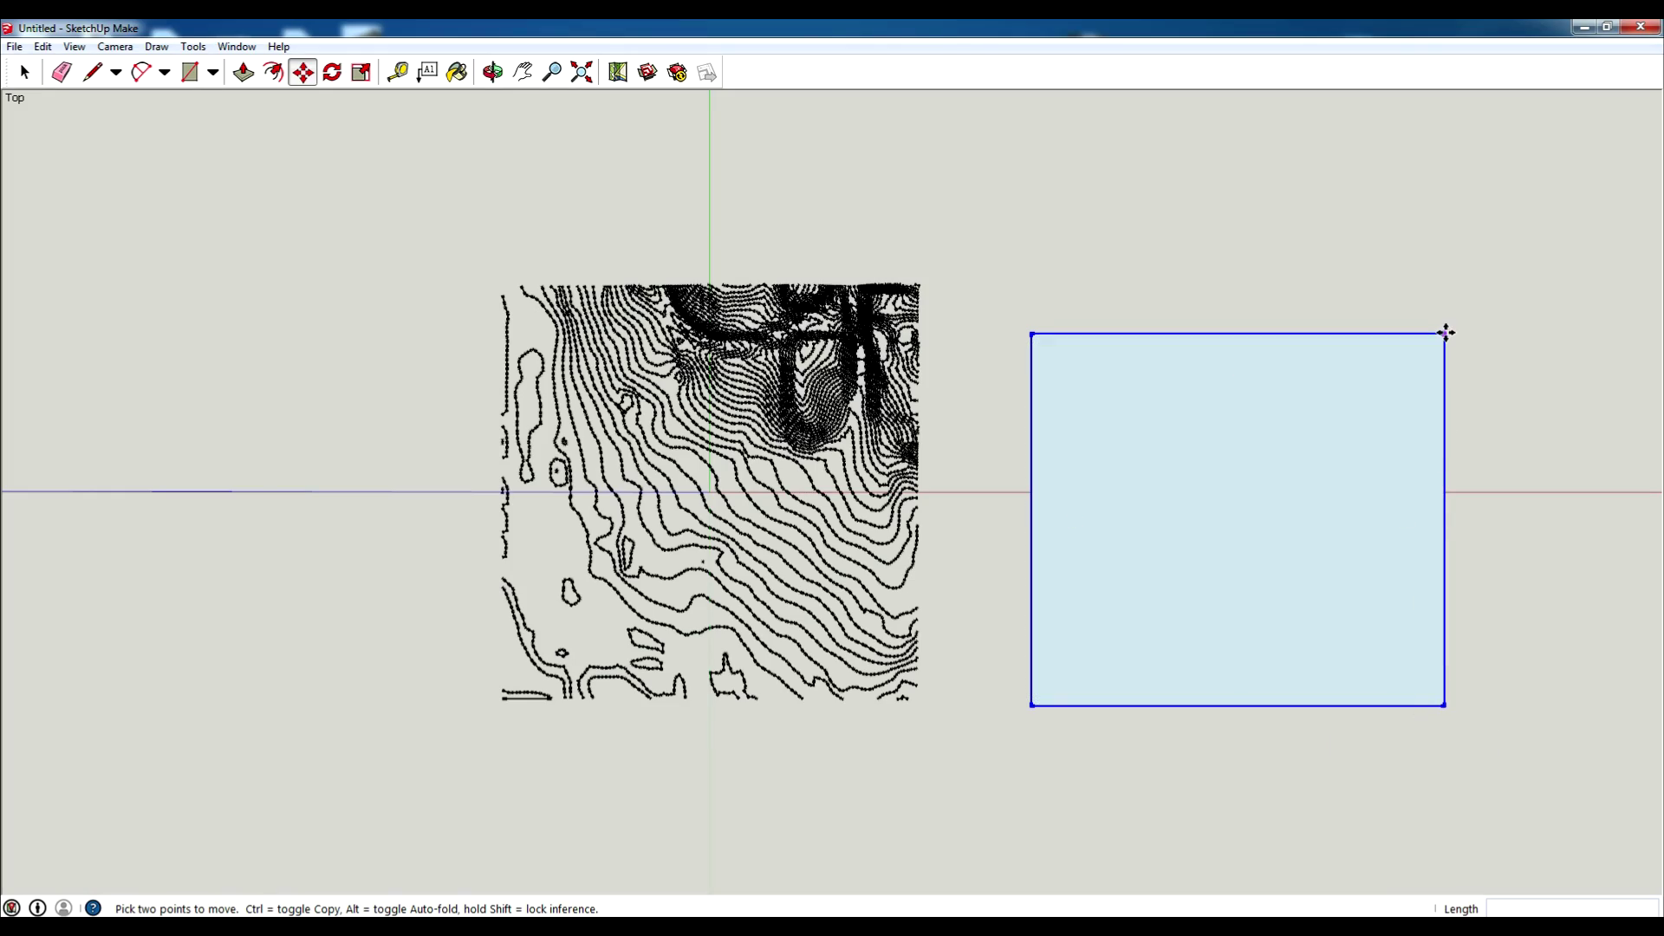
left_click(1443, 334)
scroll(919, 287, "up", 5)
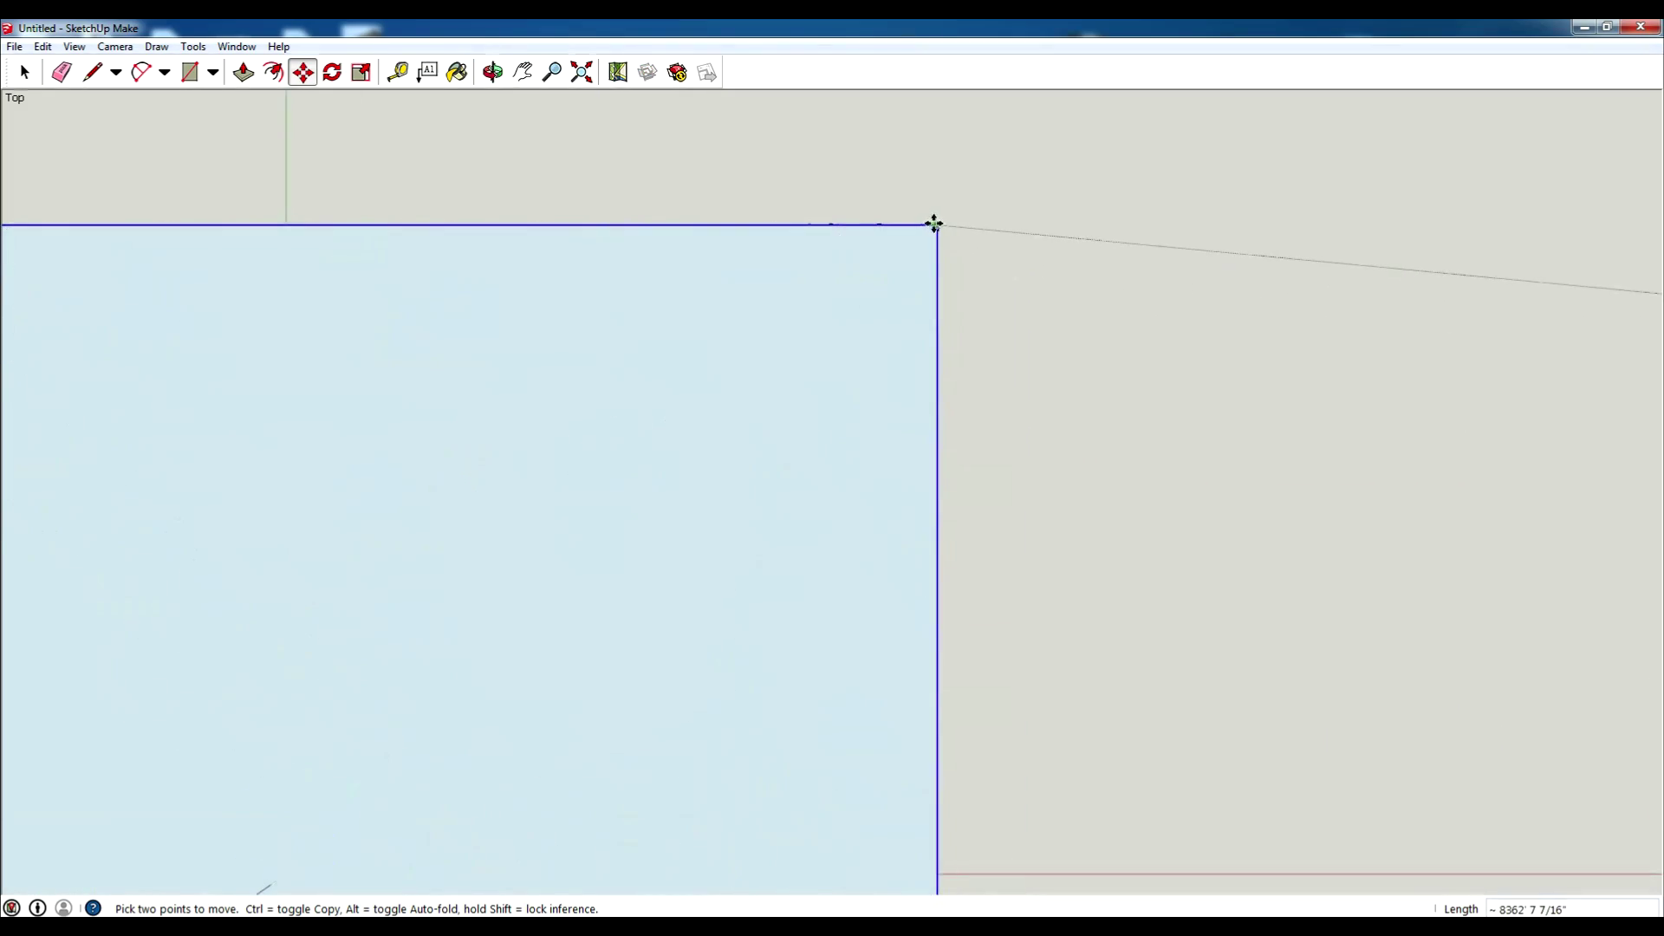
left_click(944, 228)
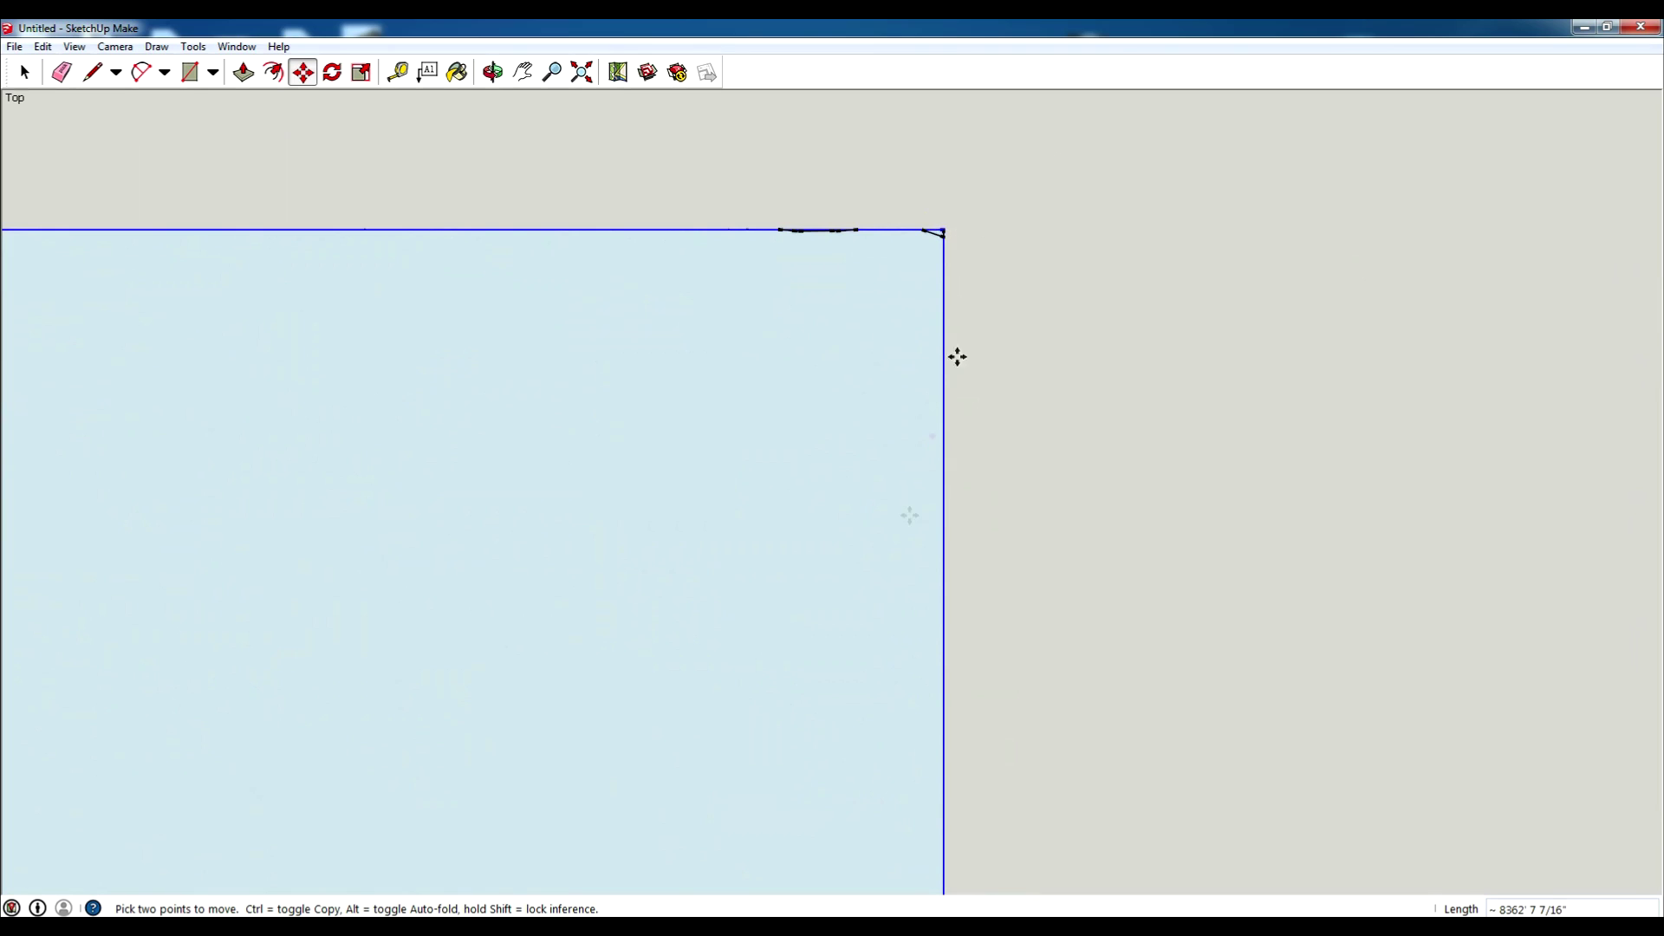
Step: Scale the rectangle group to the extents of the contour lines, stretching its lower edge by about 1.11 along the green axis
scroll(953, 433, "down", 5)
scroll(895, 538, "up", 2)
scroll(749, 794, "up", 2)
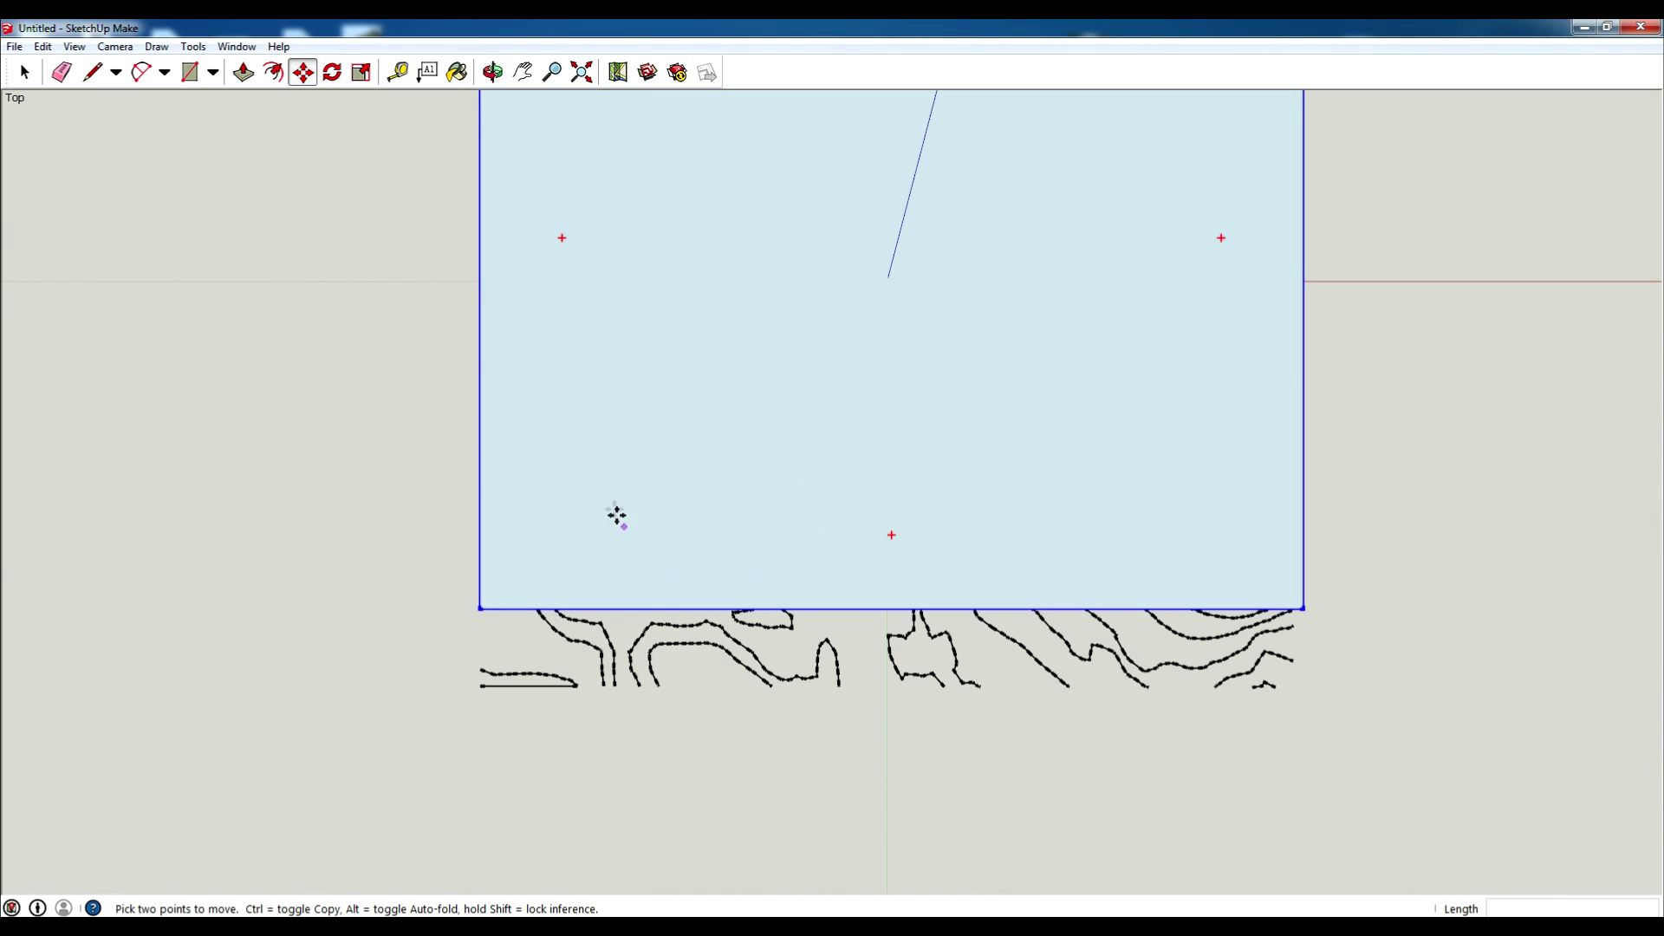
key("s")
mouse_move(480, 237)
left_mouse_down()
mouse_move(520, 238)
mouse_move(478, 269)
left_mouse_up()
left_click_drag(892, 607, 945, 689)
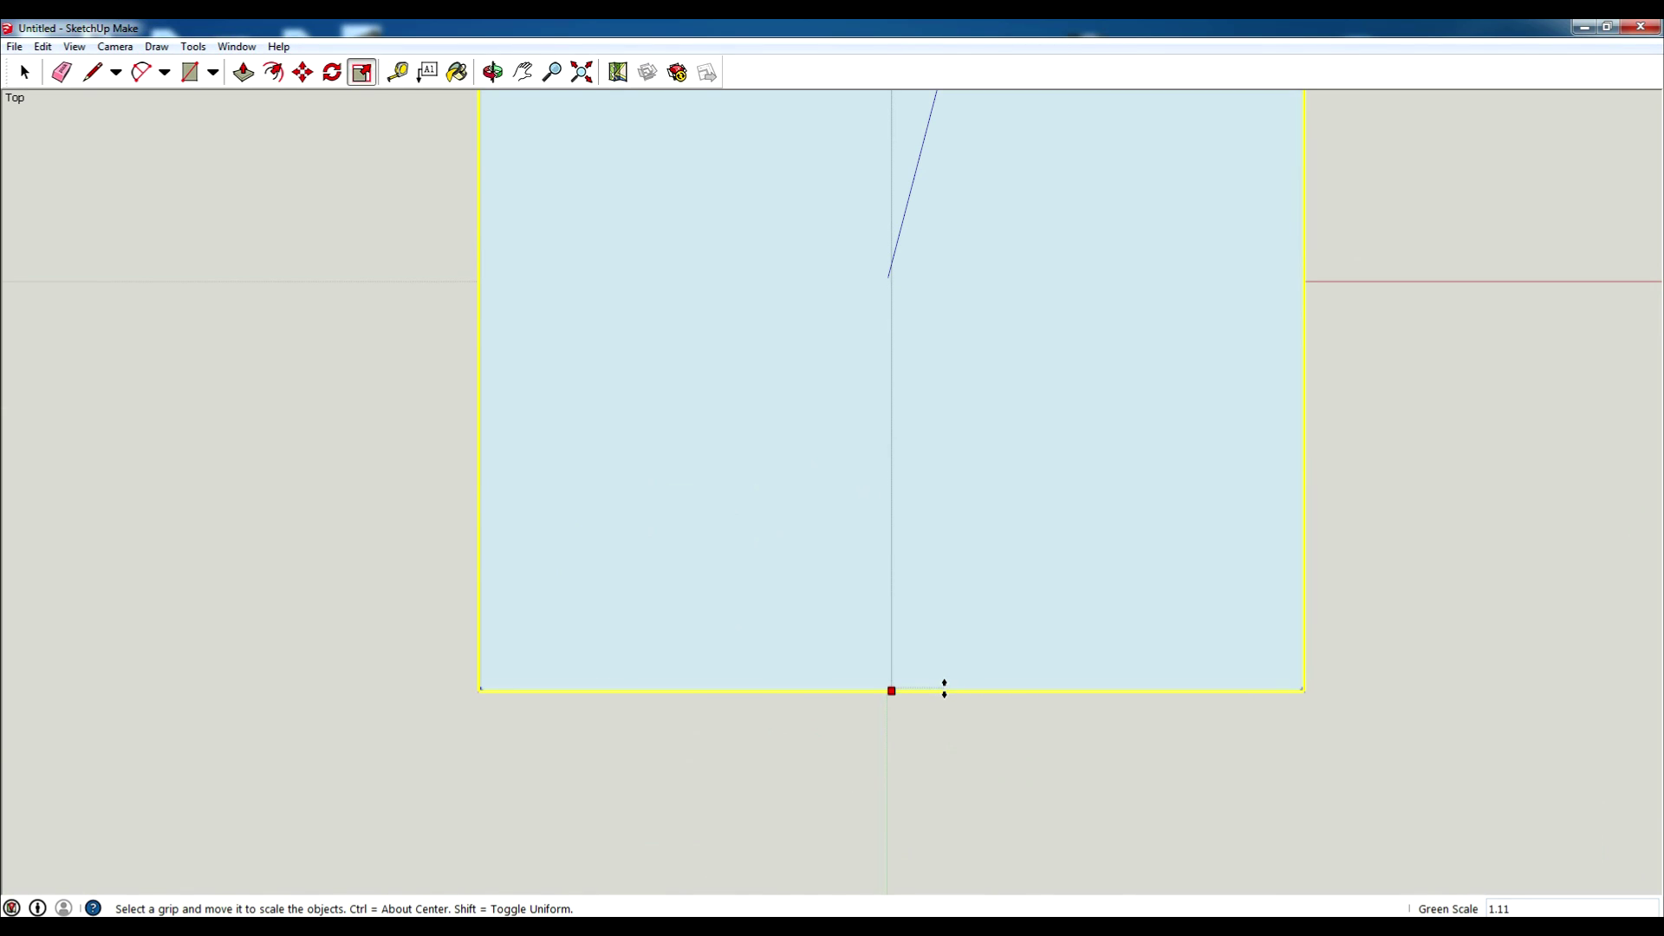
scroll(1253, 689, "up", 4)
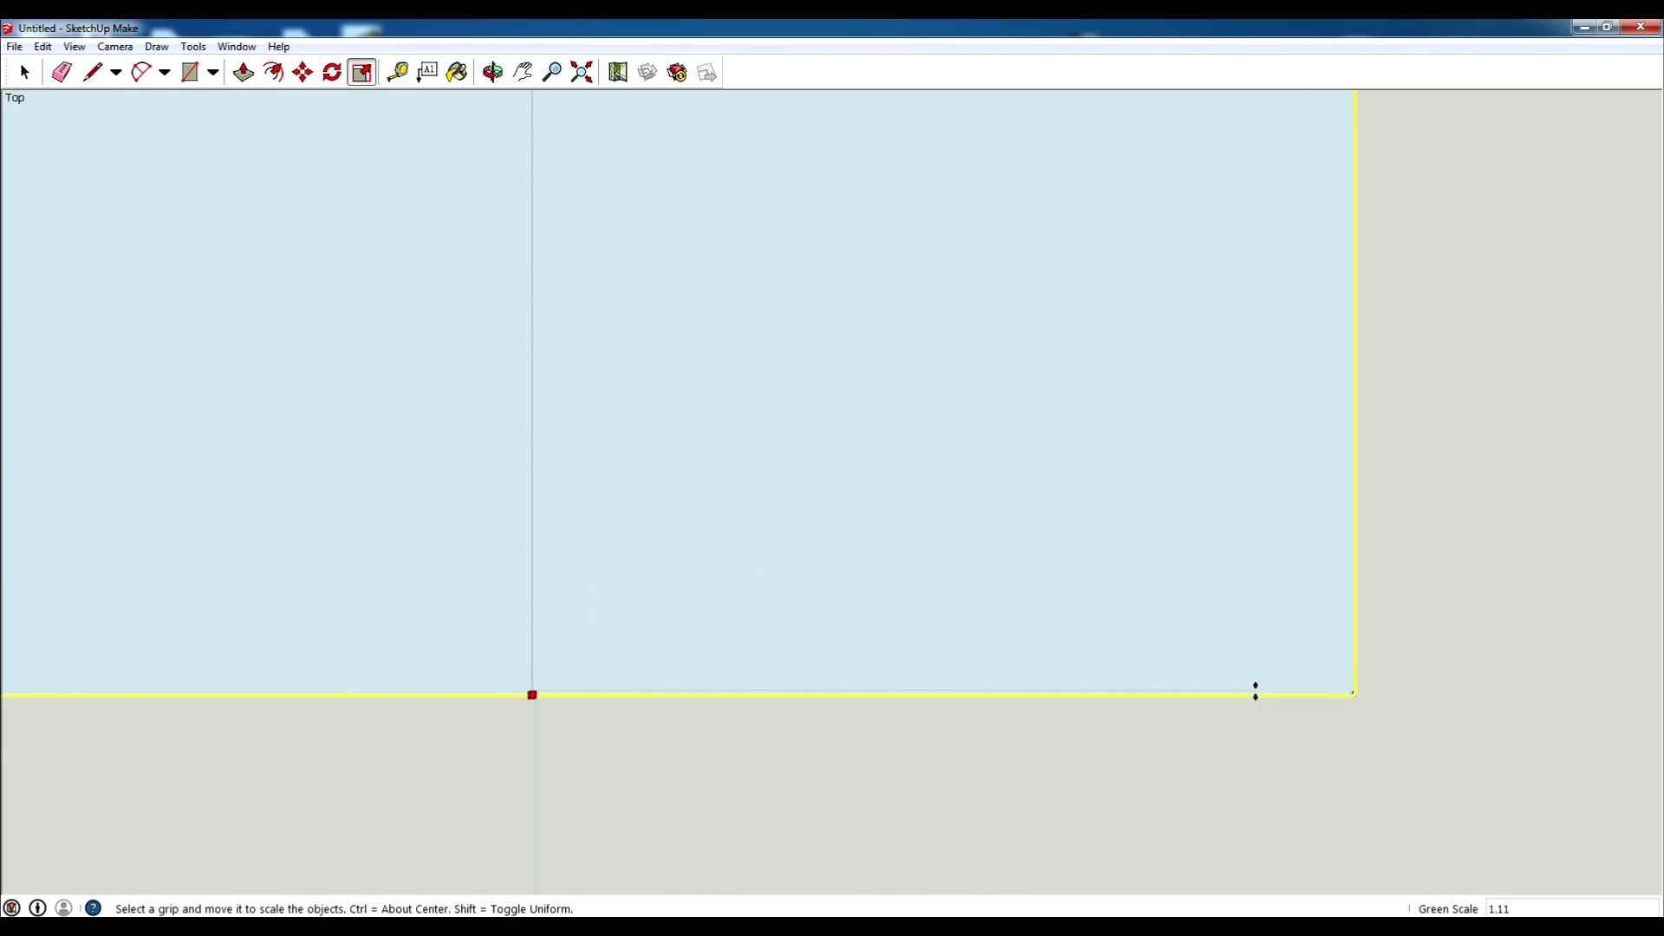
left_click_drag(1253, 688, 1248, 691)
Step: Move the rectangle group about 1500' straight down below the contour lines and explode it into loose geometry
scroll(884, 680, "down", 5)
mouse_move(1040, 762)
middle_mouse_down()
mouse_move(950, 591)
mouse_move(854, 564)
mouse_move(695, 565)
middle_mouse_up()
key("m")
left_click_drag(743, 549, 750, 699)
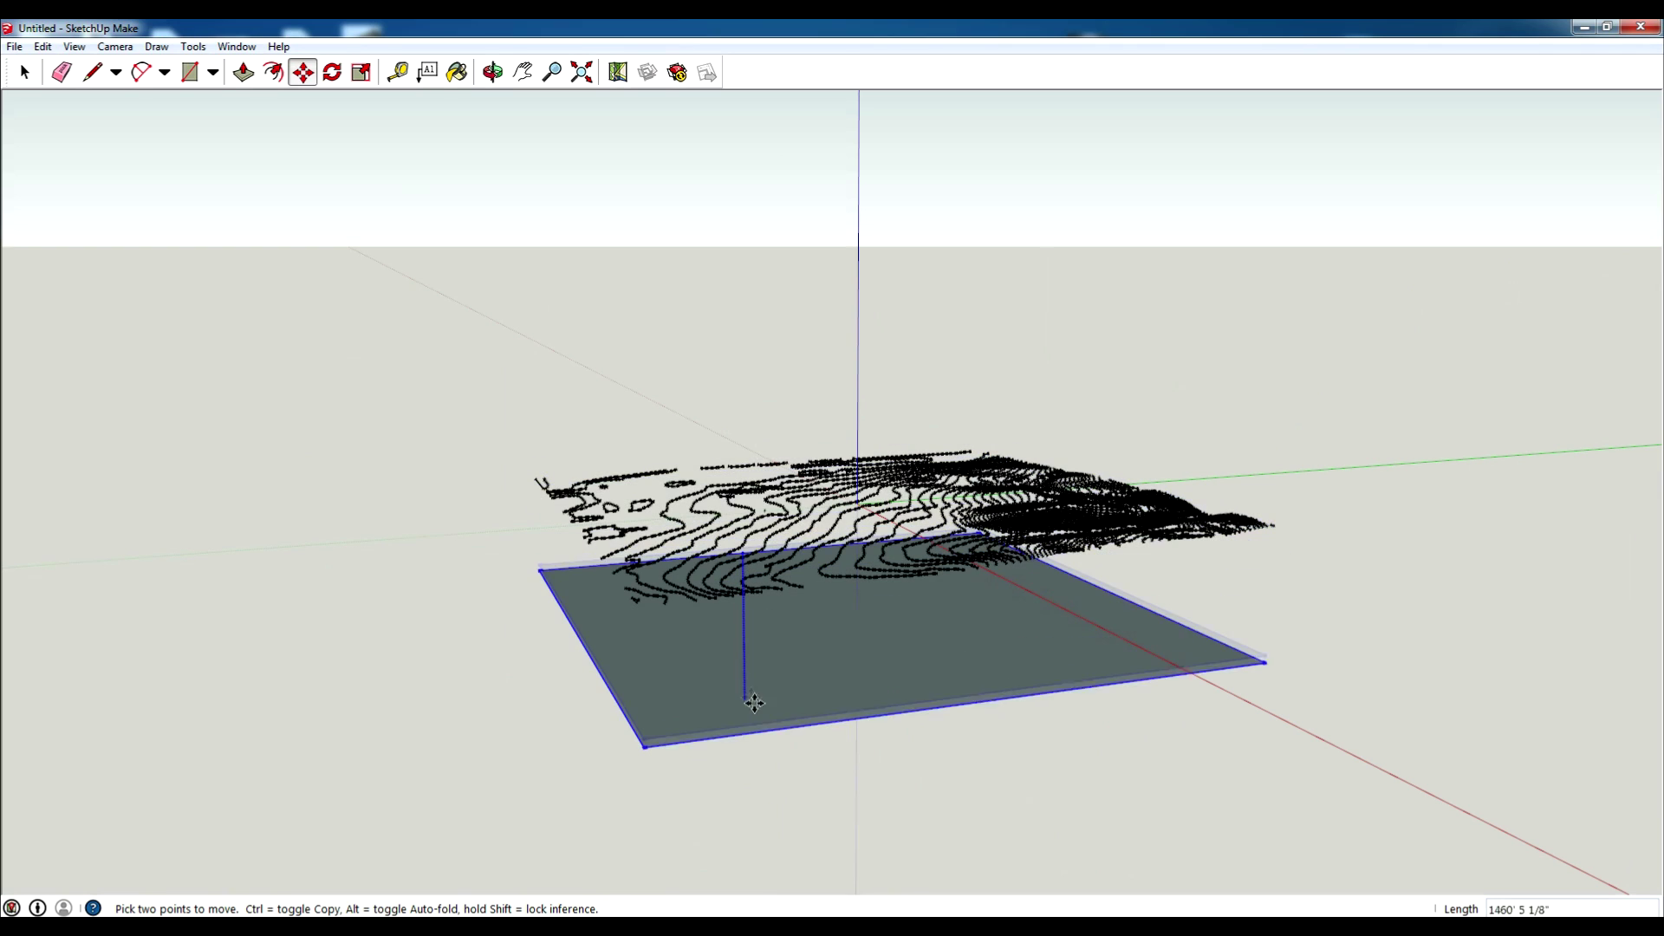
key("space")
right_click(775, 674)
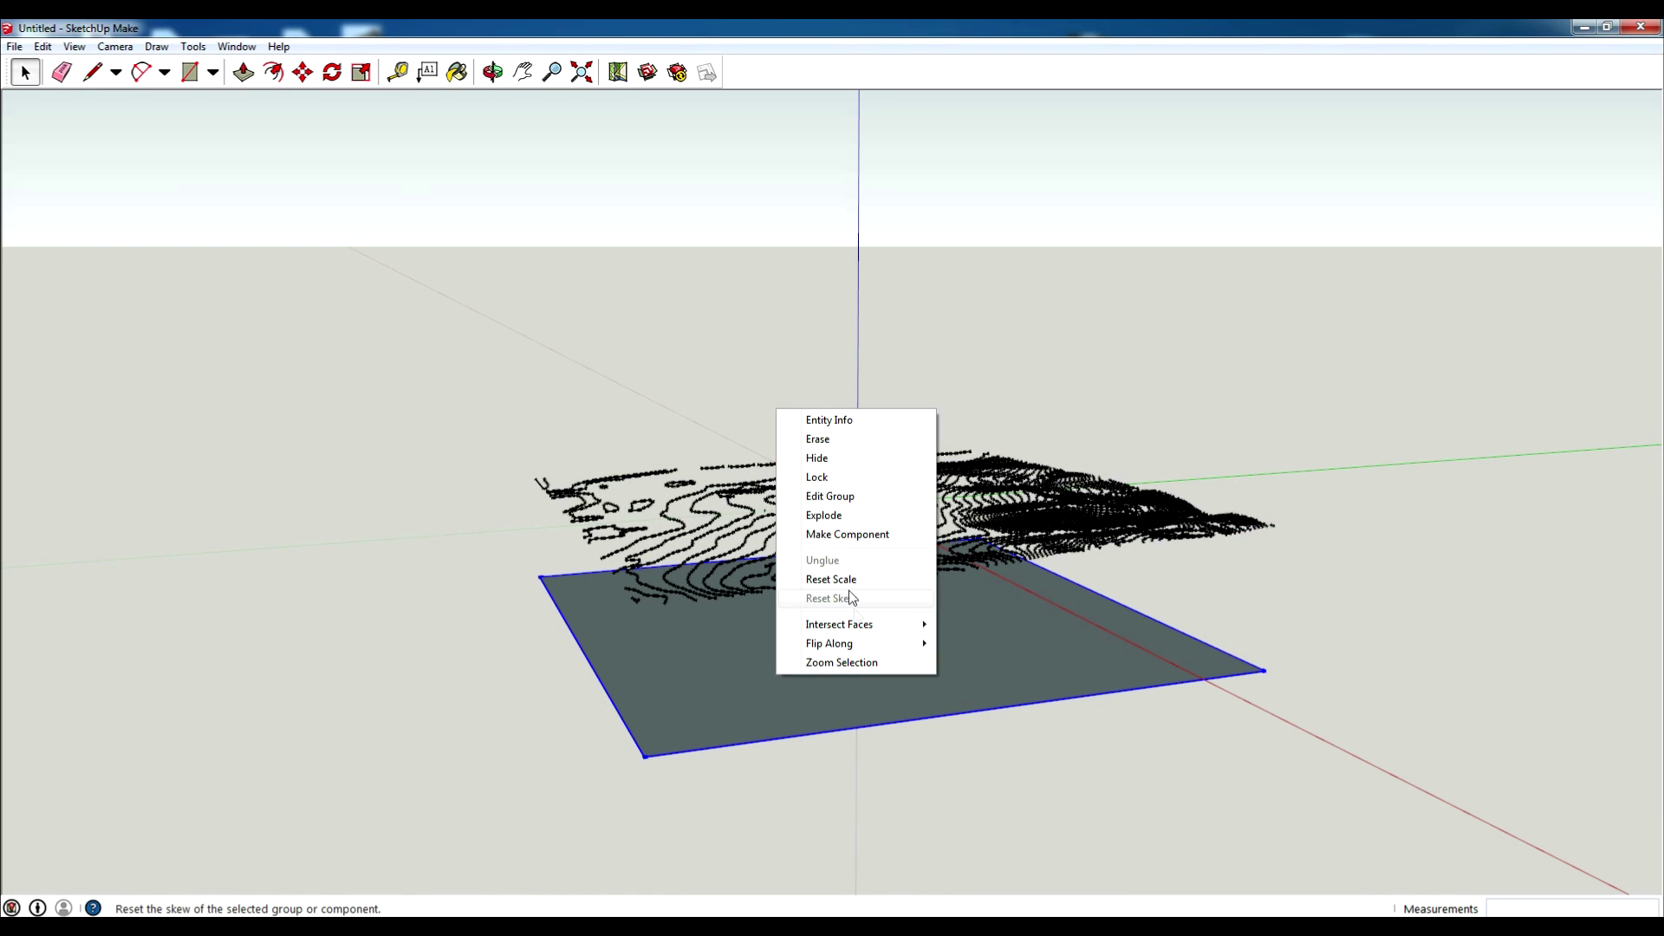
left_click(858, 518)
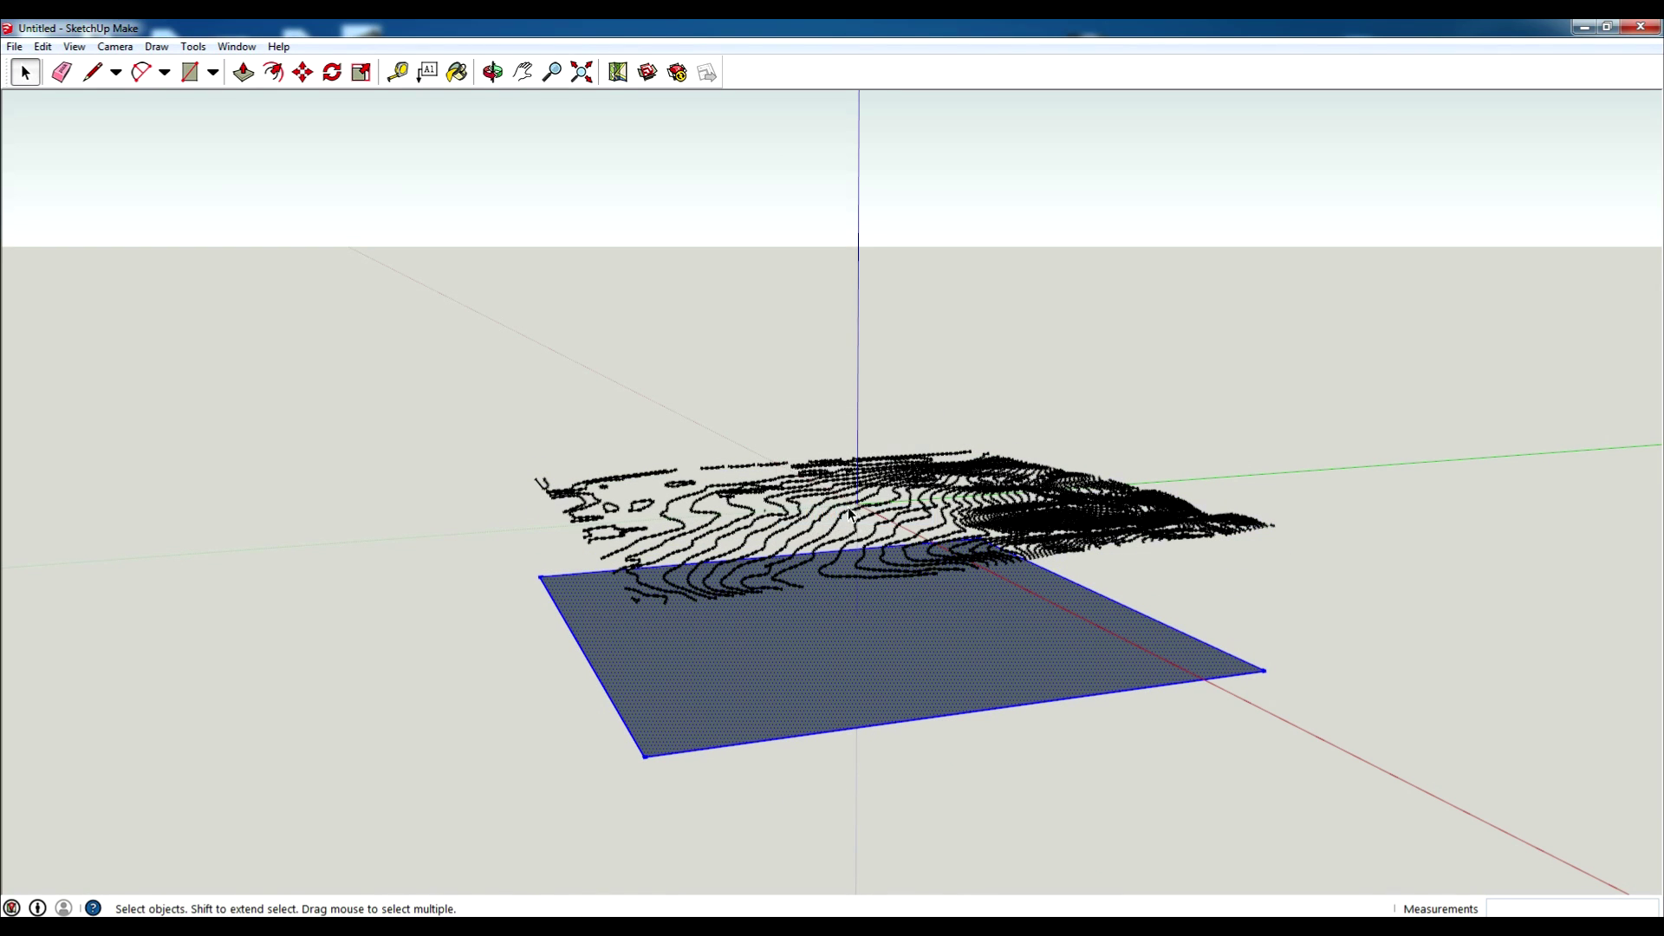
Step: Select all the contour lines and drape them onto the flat rectangle below with the Sandbox Drape tool
middle_click_drag(876, 544, 997, 533)
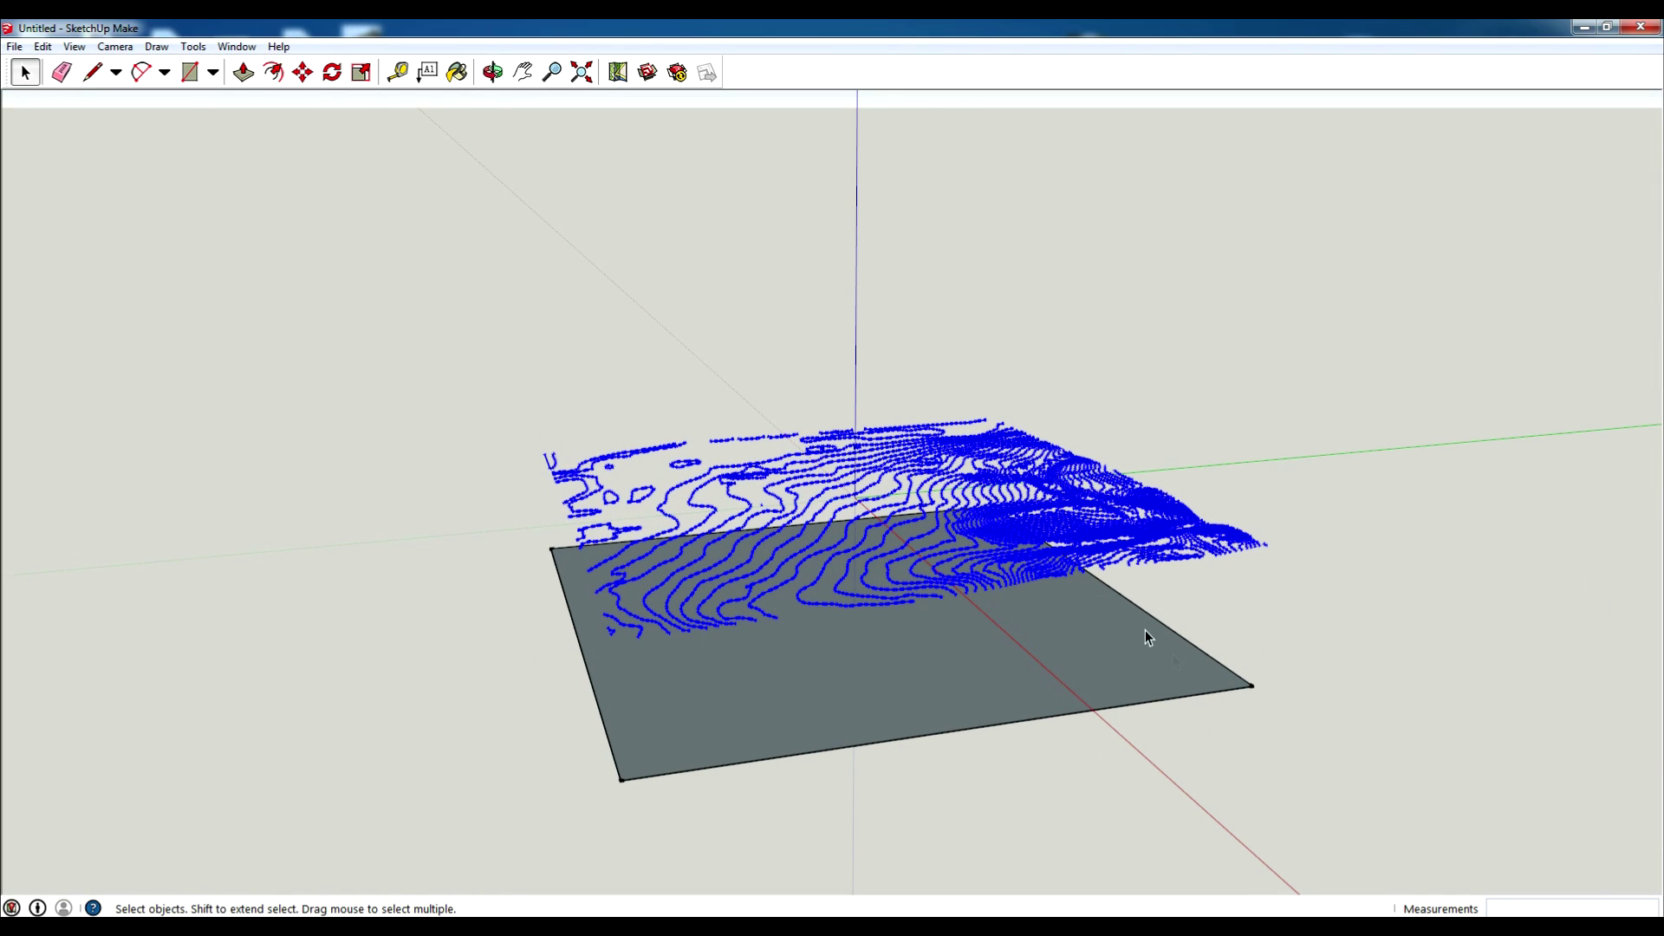
middle_click_drag(1146, 631, 1093, 554)
left_click(314, 312)
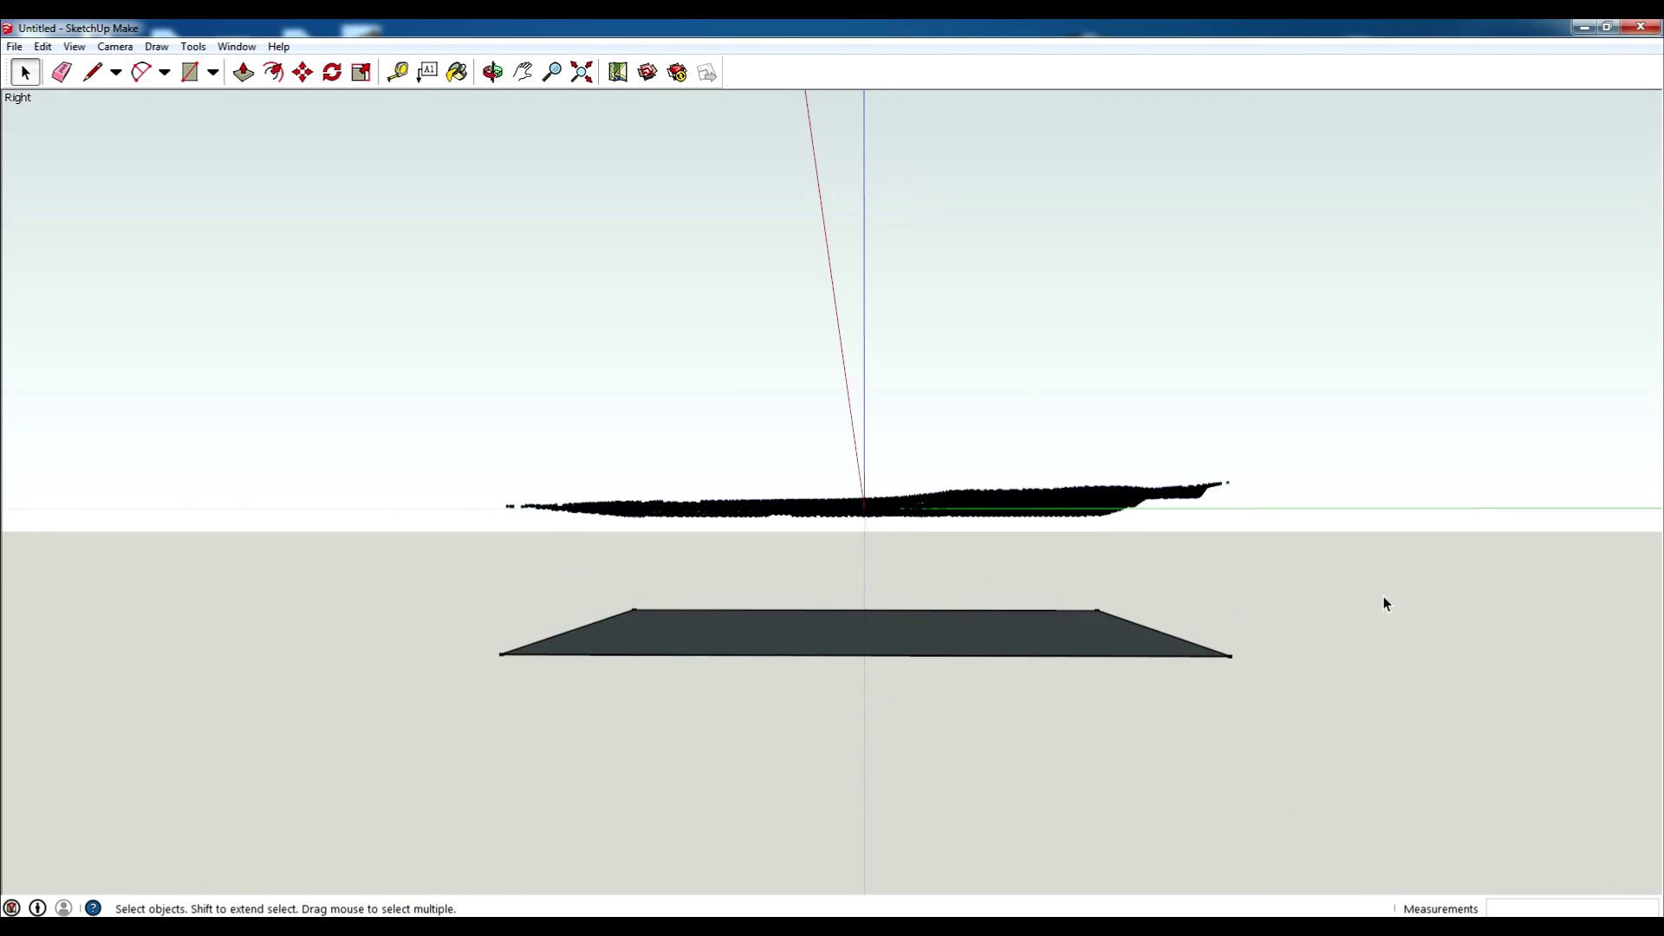
middle_click_drag(979, 596, 996, 659)
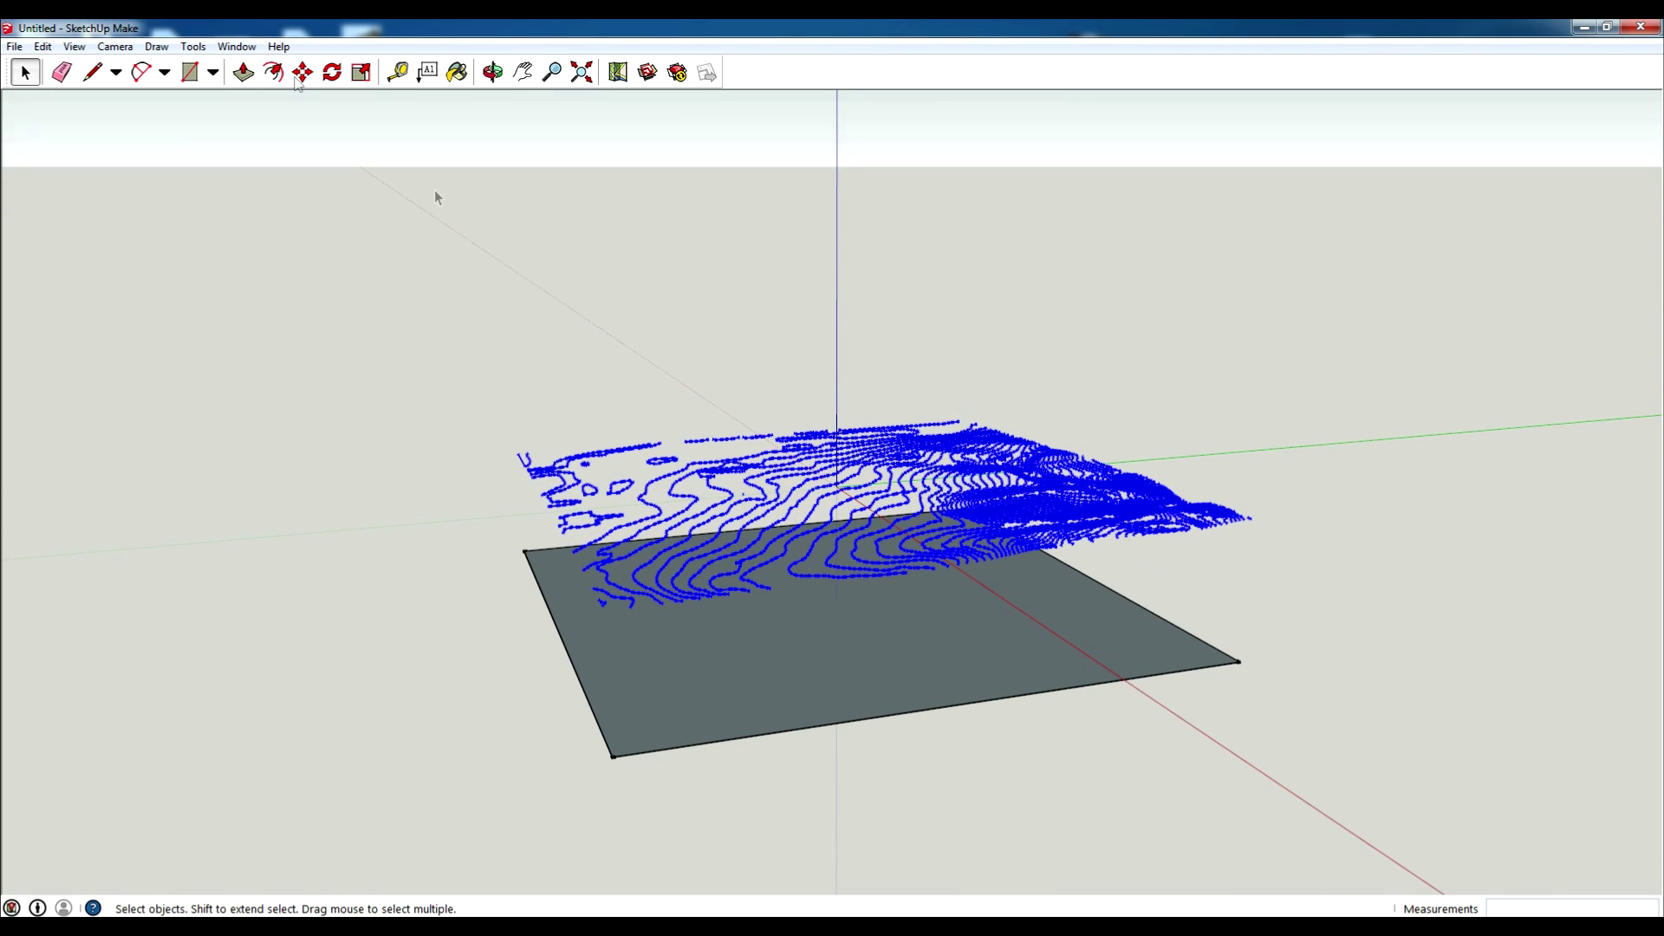
left_click(194, 47)
mouse_move(361, 496)
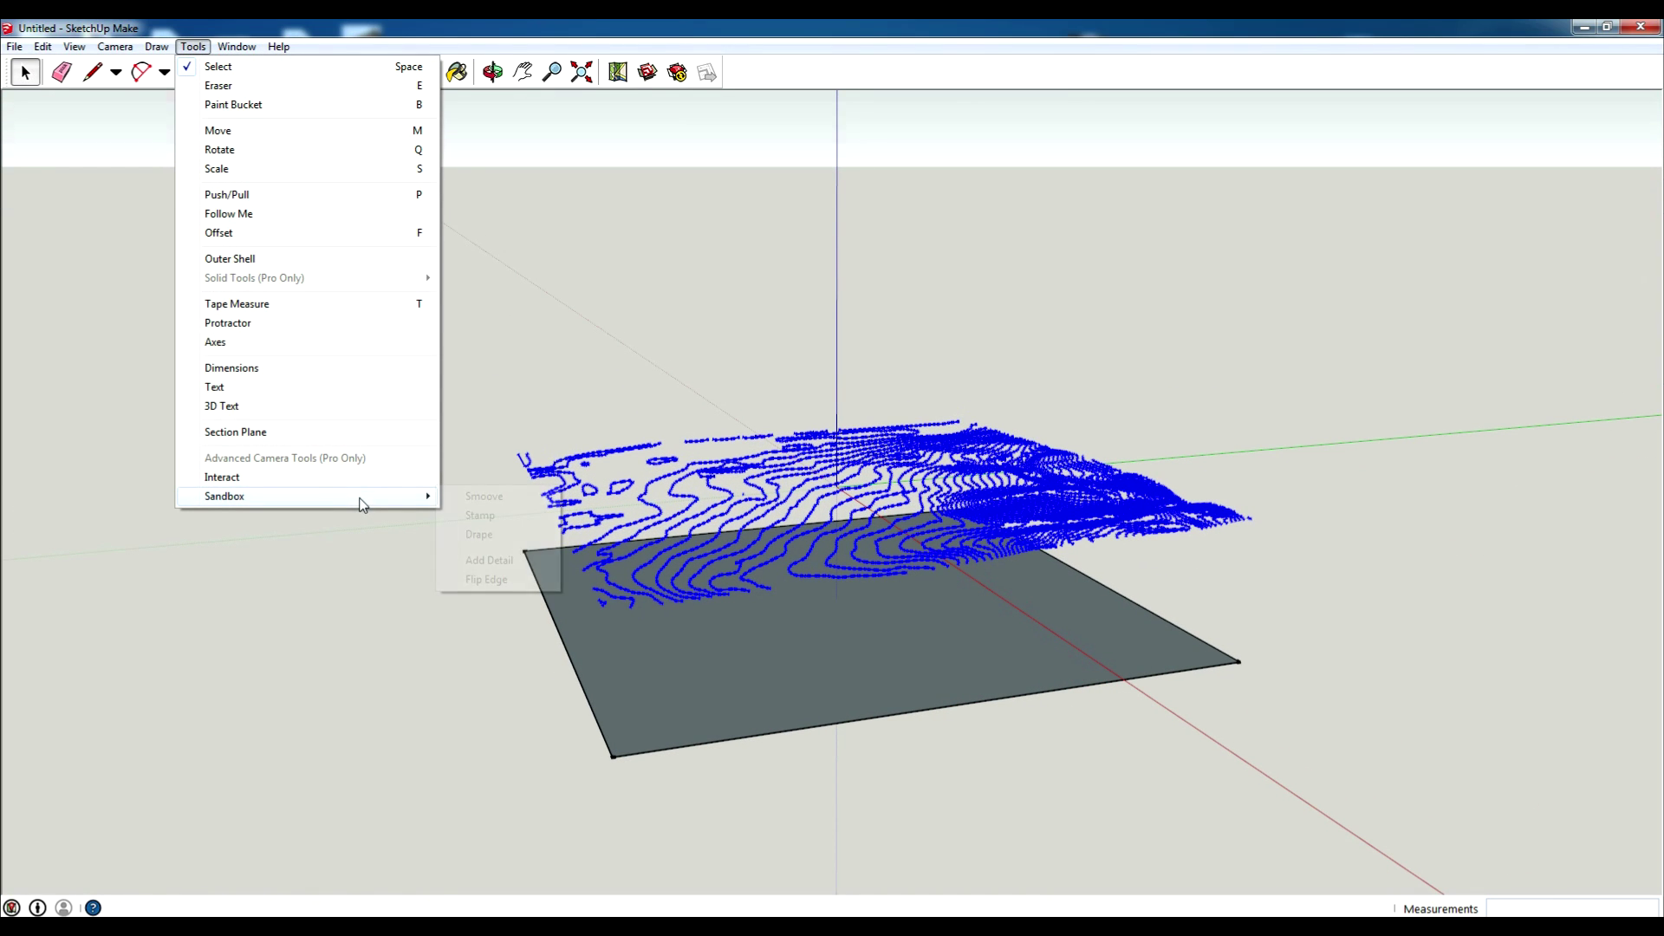
left_click(516, 533)
left_click(806, 663)
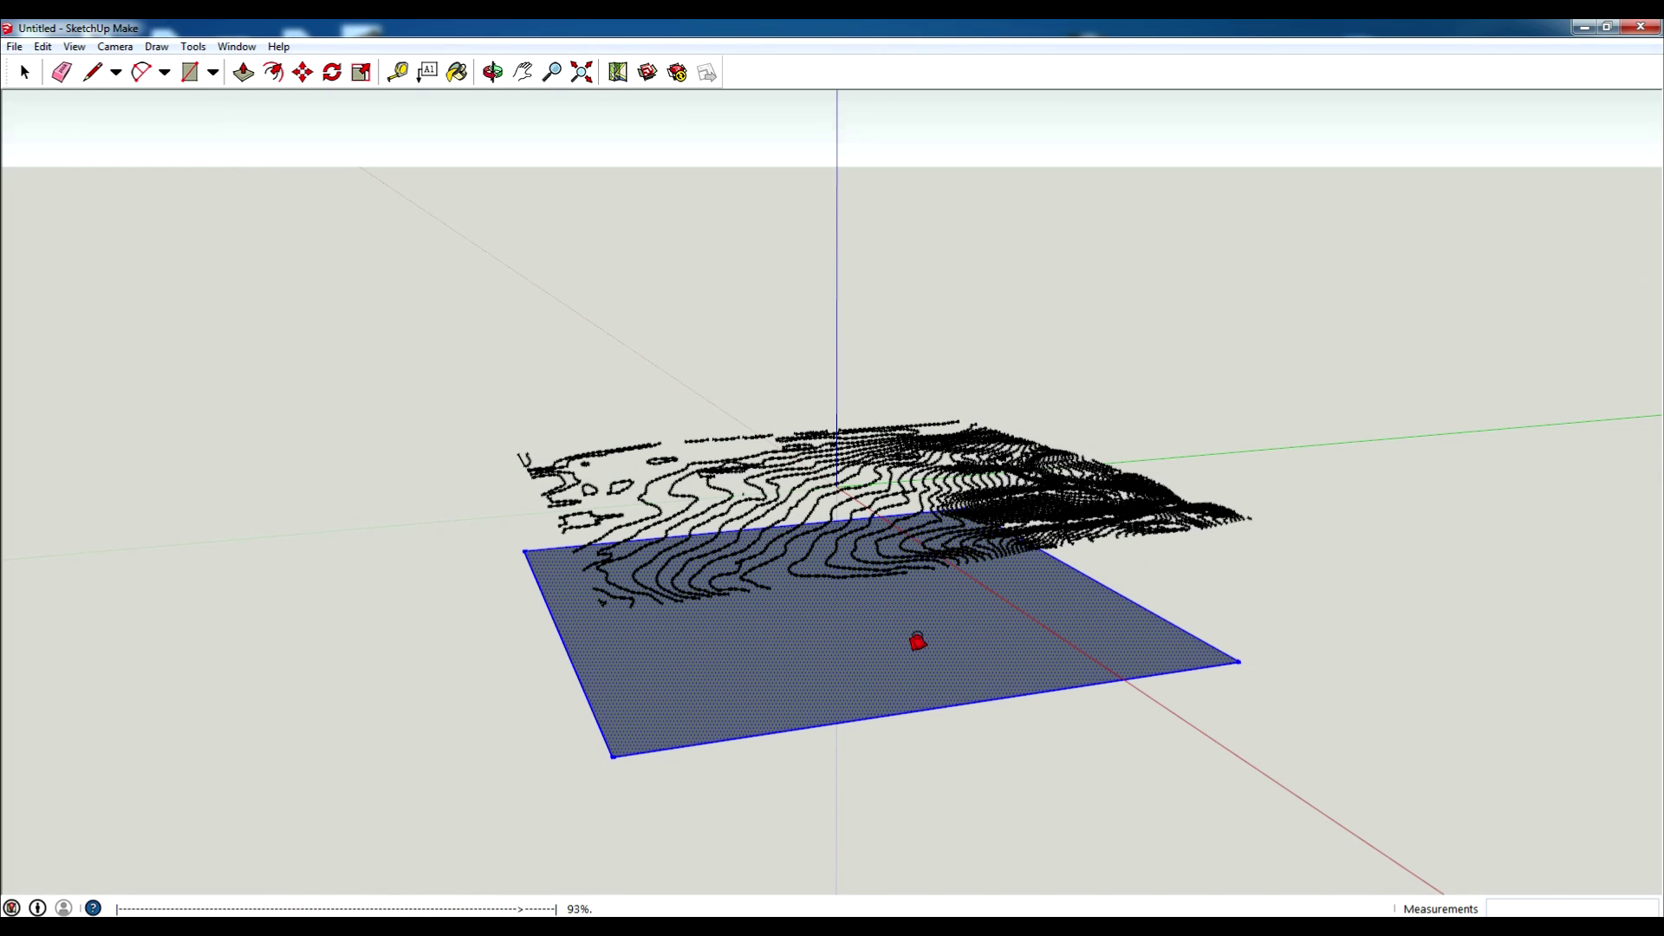
Step: Examine the draped contour lines on the rectangle up close and from several angles, comparing them with the original lines above
middle_click_drag(836, 768, 866, 784)
scroll(1003, 641, "up", 10)
middle_click_drag(1003, 642, 737, 568)
middle_click_drag(1006, 576, 8, 653)
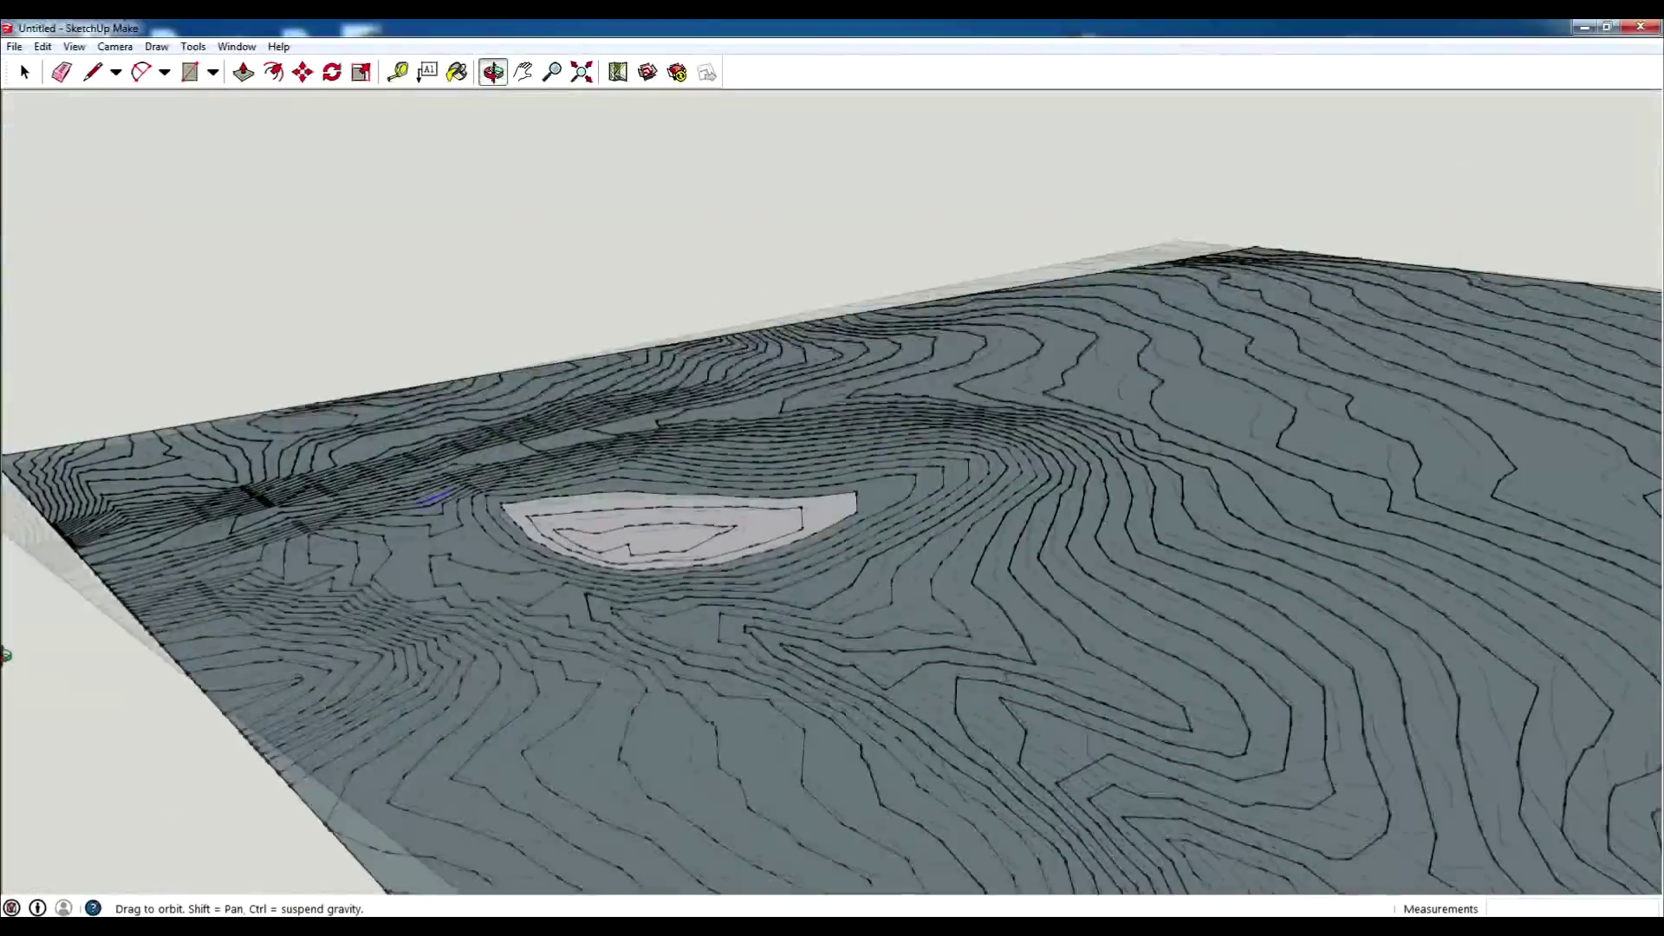
middle_click_drag(836, 576, 755, 657)
scroll(835, 651, "down", 3)
middle_click_drag(962, 685, 780, 485)
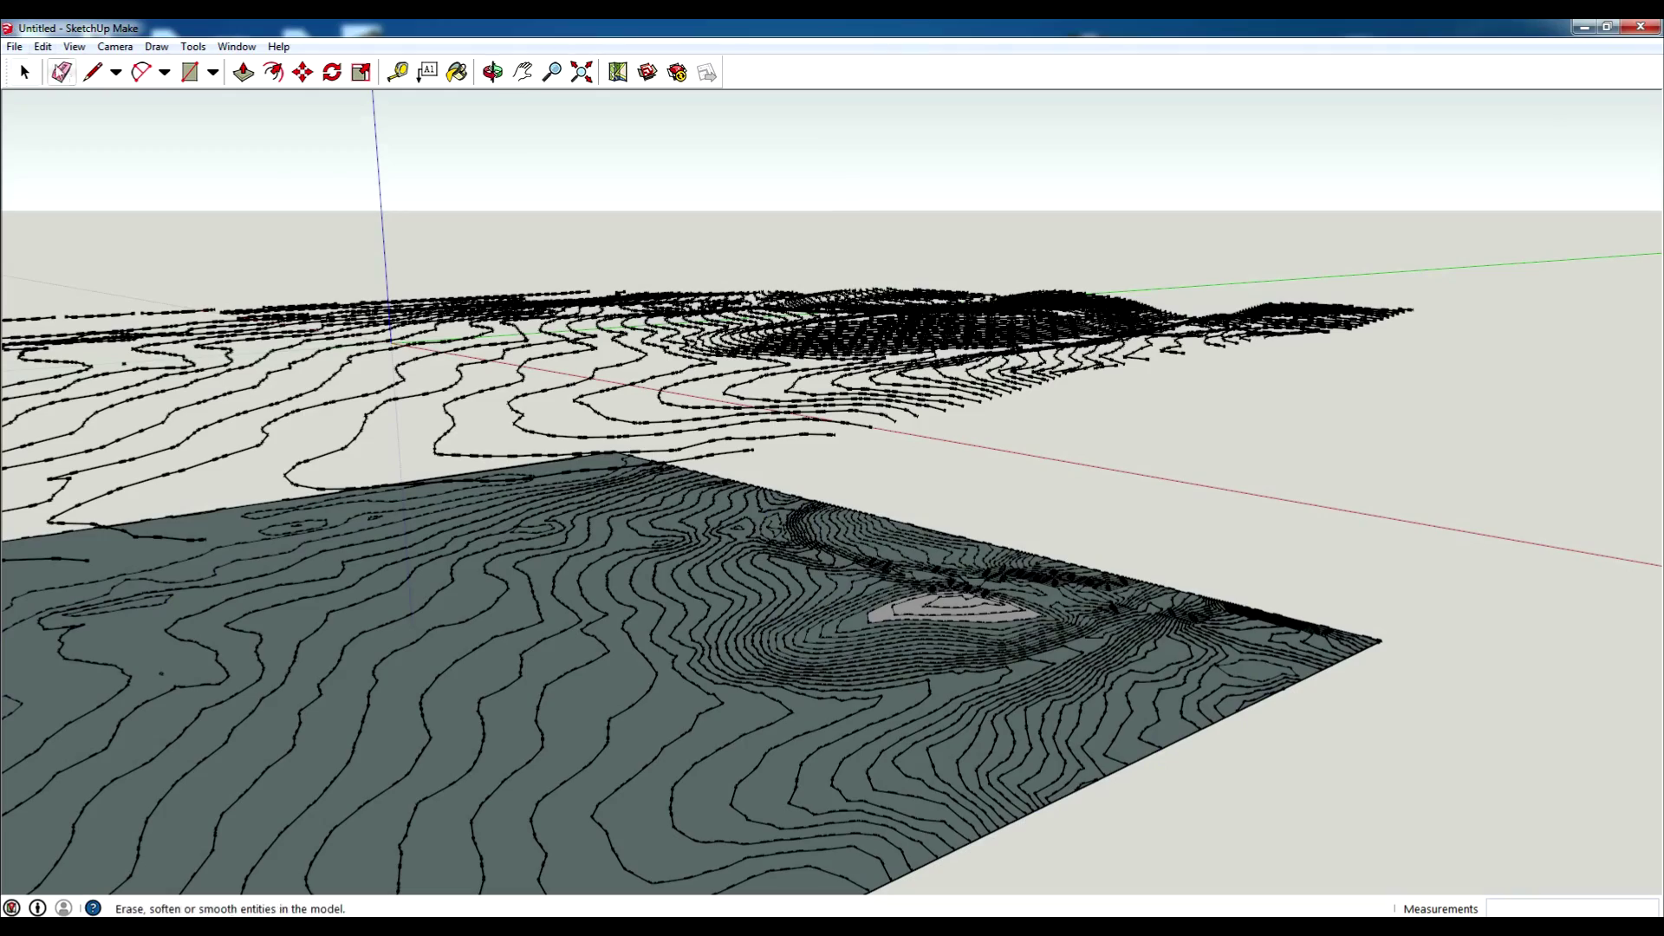
left_click(24, 72)
middle_click_drag(1298, 489, 954, 495)
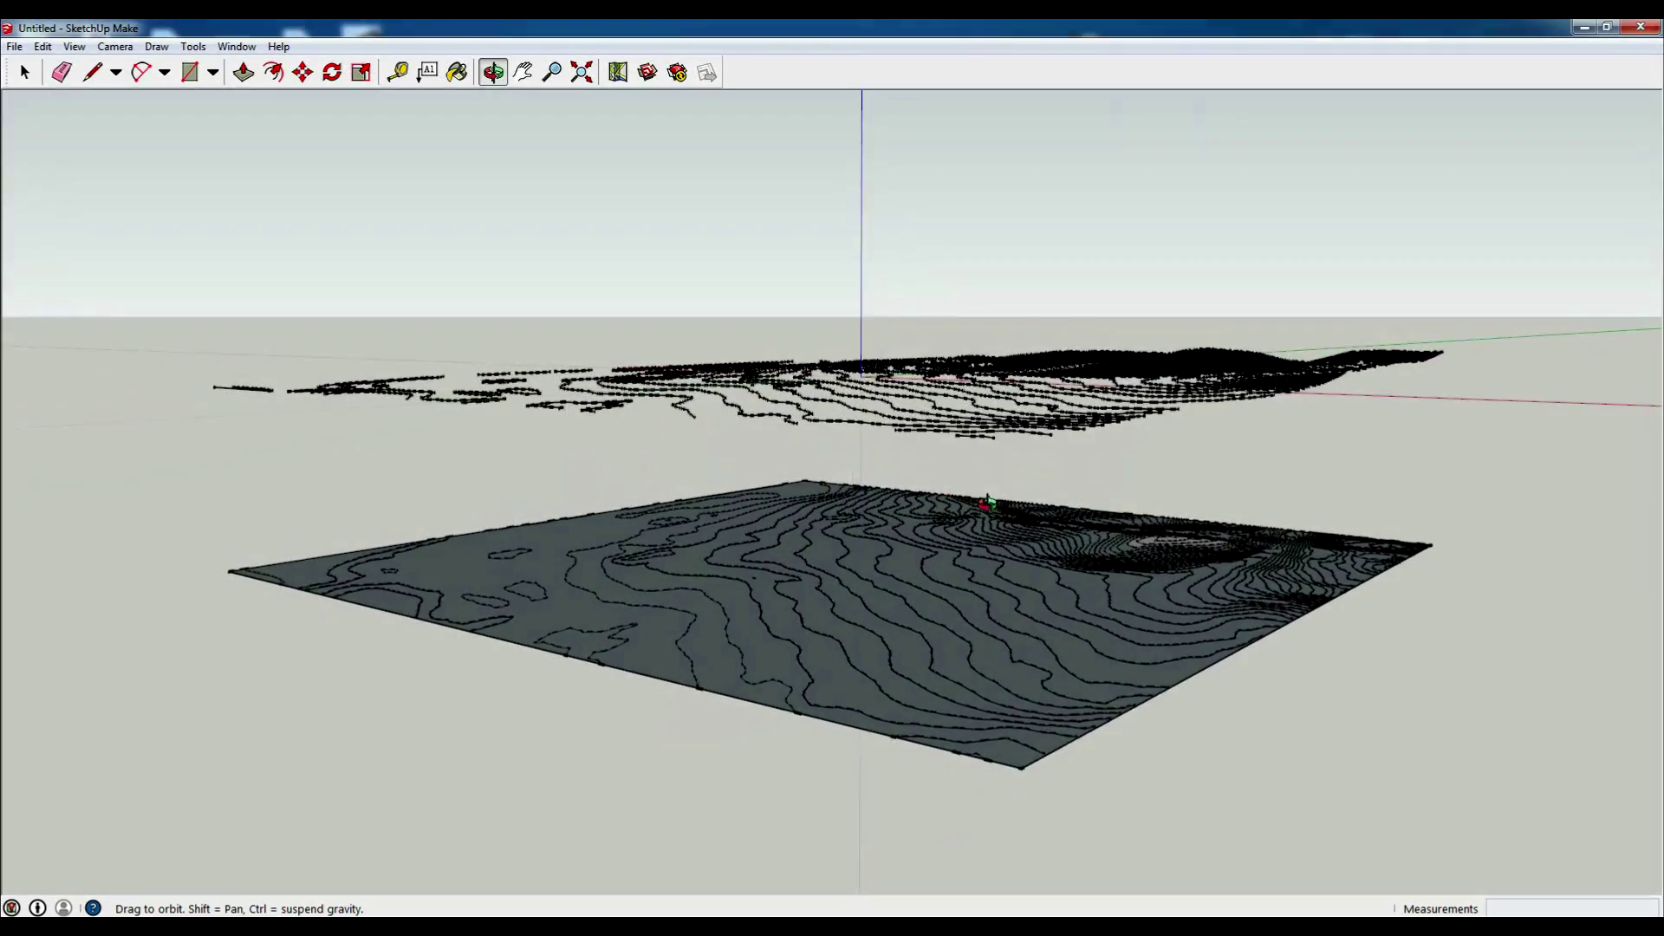